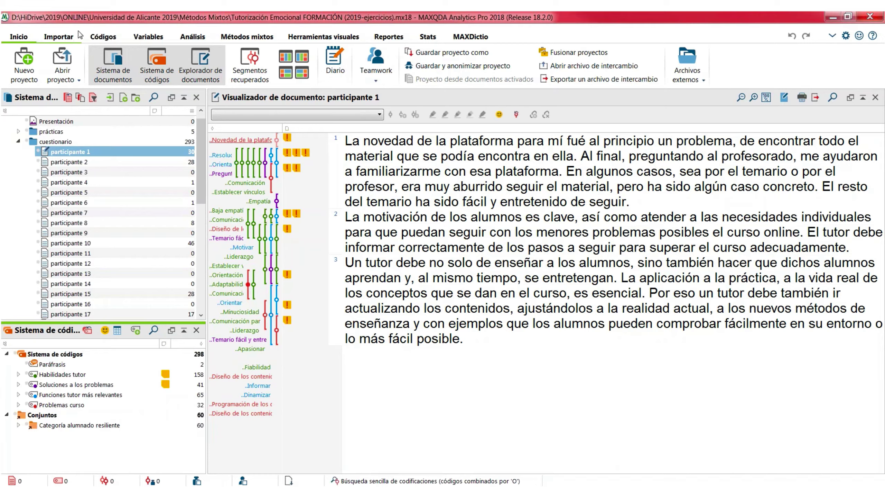
Open document activation by variables and delete all existing conditions
click(149, 36)
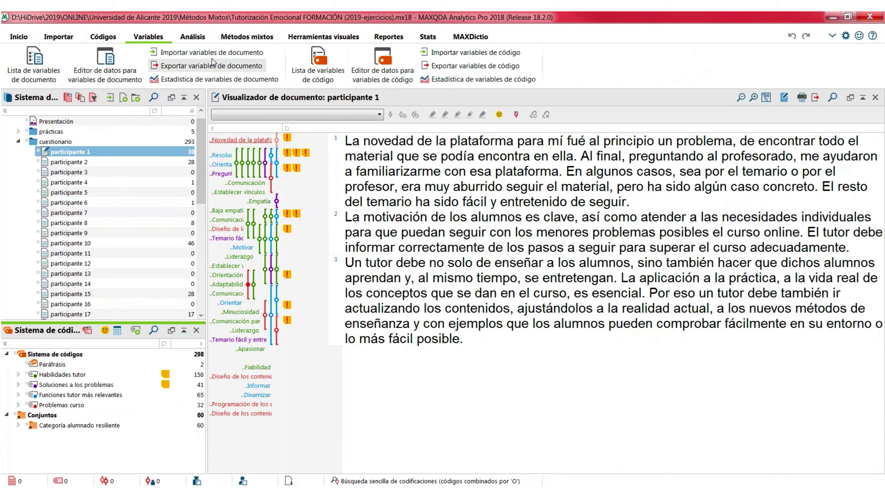
click(234, 38)
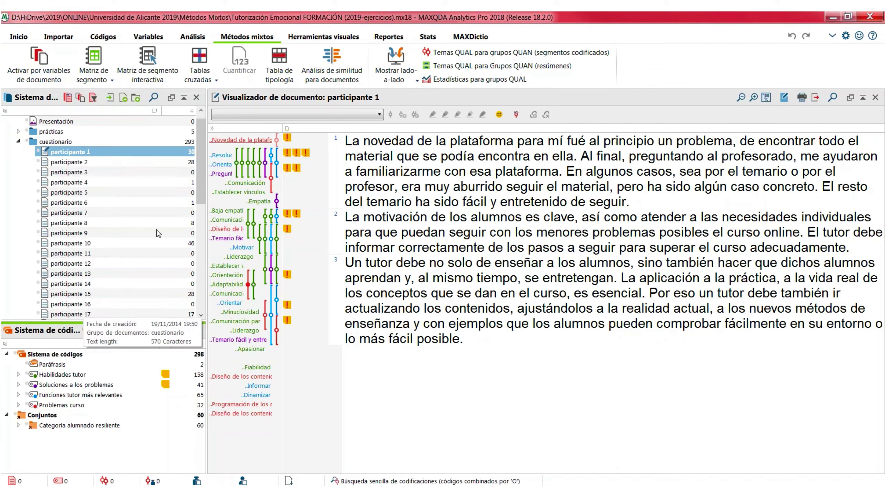
mouse_move(202, 193)
mouse_down()
mouse_move(195, 241)
mouse_move(193, 192)
mouse_up()
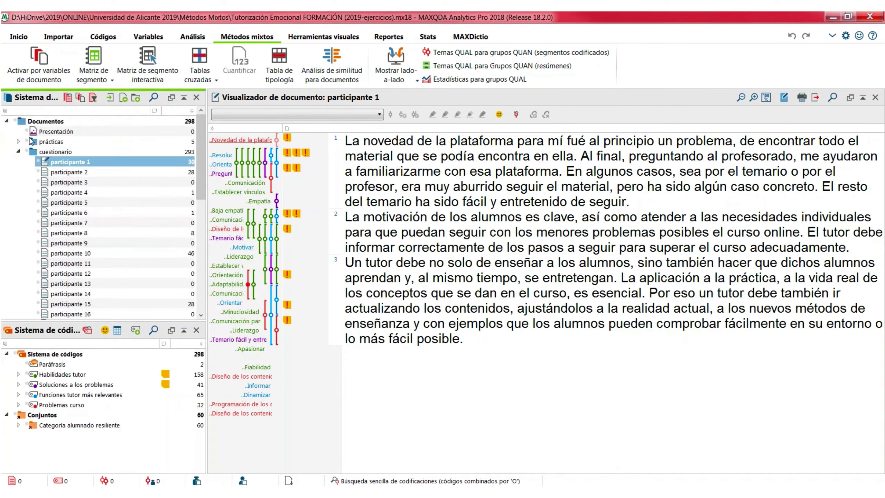
click(41, 76)
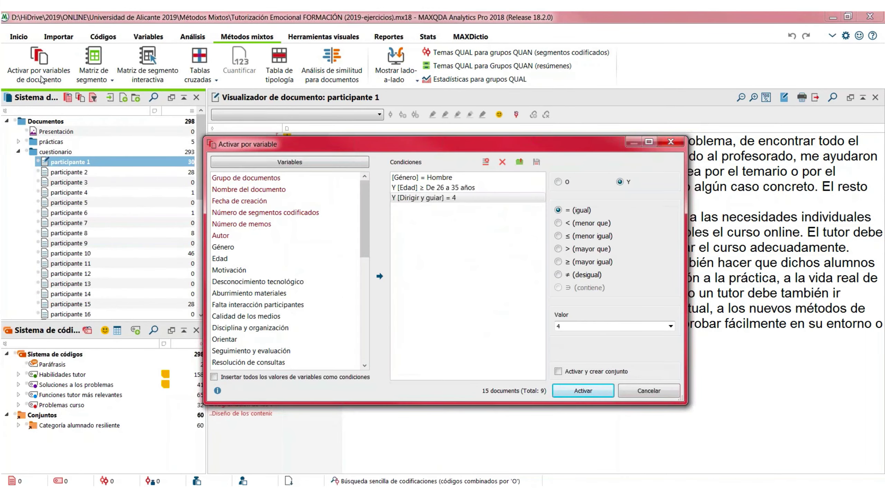
click(502, 162)
click(454, 303)
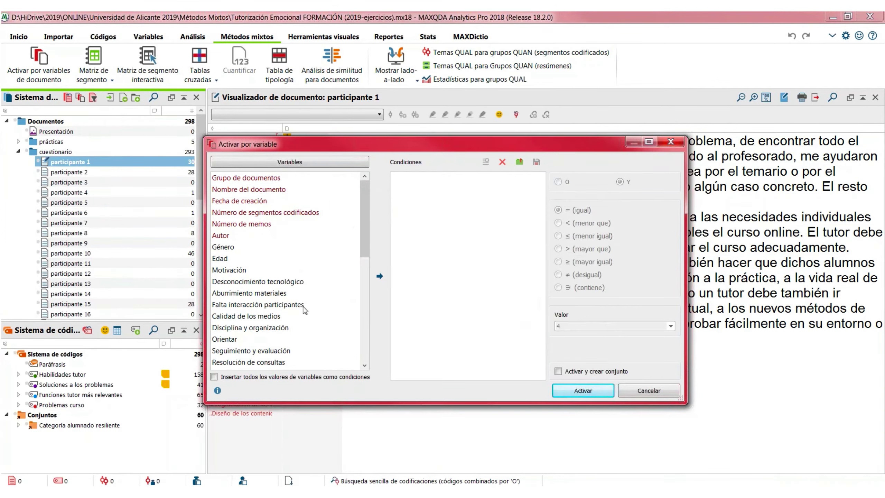
drag(408, 147, 388, 68)
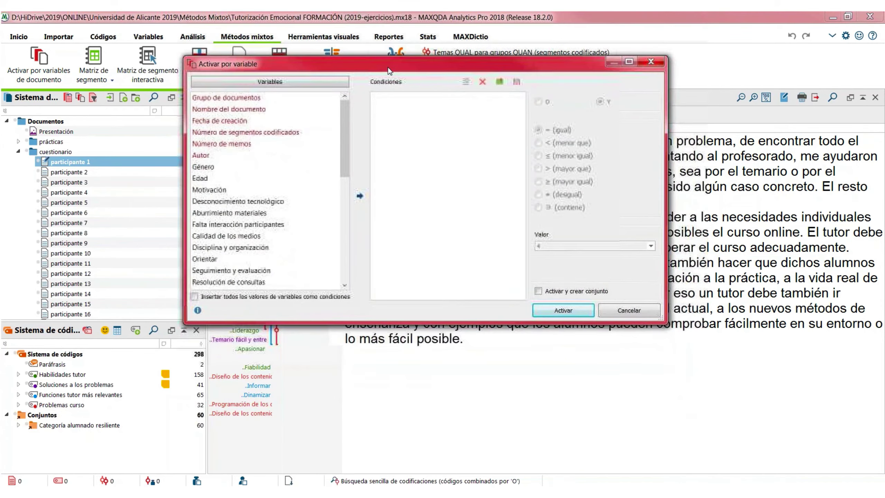
Add a document activation condition where Género equals Mujer
click(215, 169)
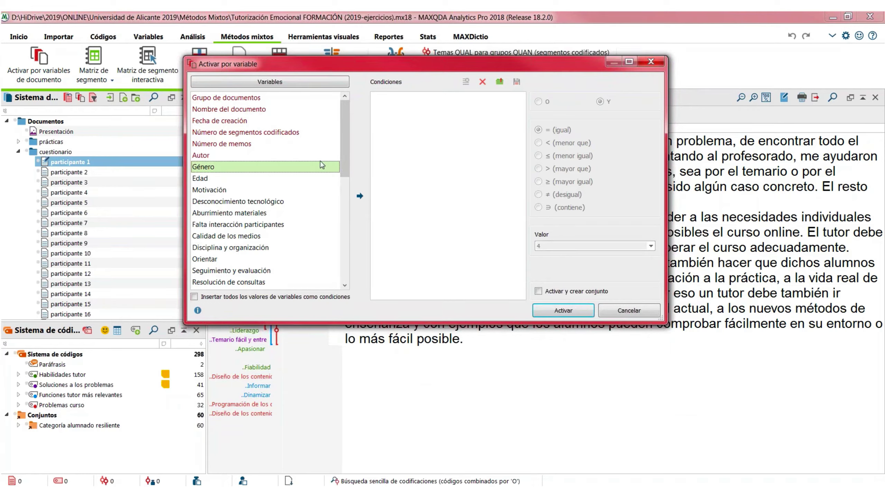
click(360, 196)
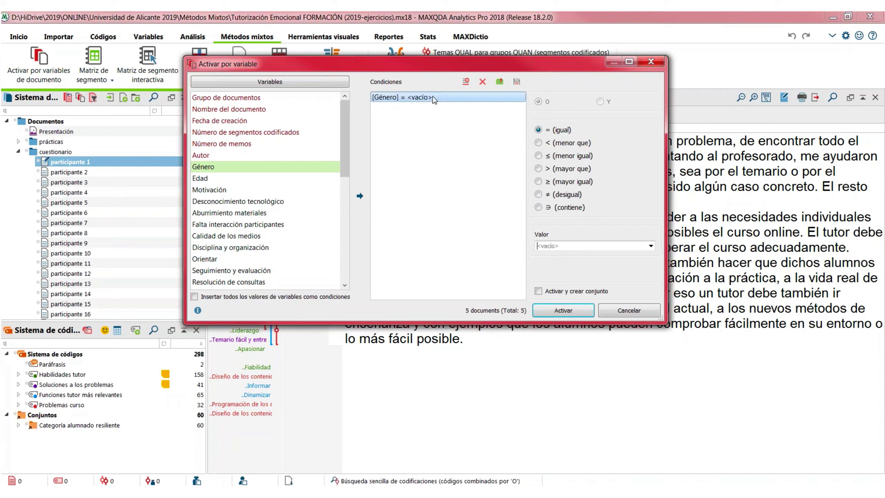
click(651, 246)
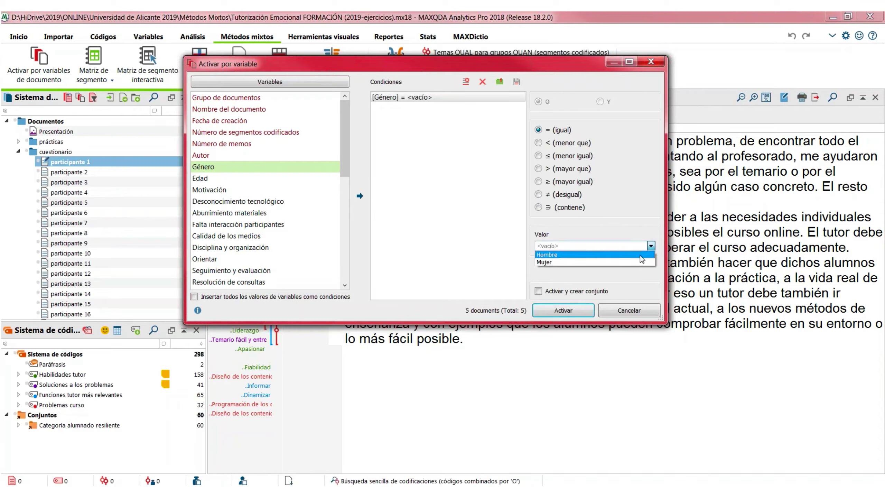
click(636, 263)
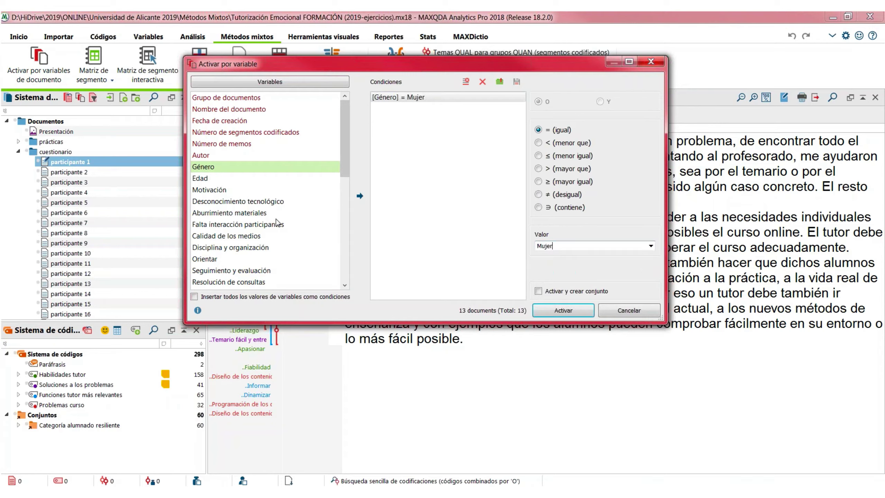
Add a second condition where Edad equals De 36 a 45 años, linked with the Y operator
click(206, 179)
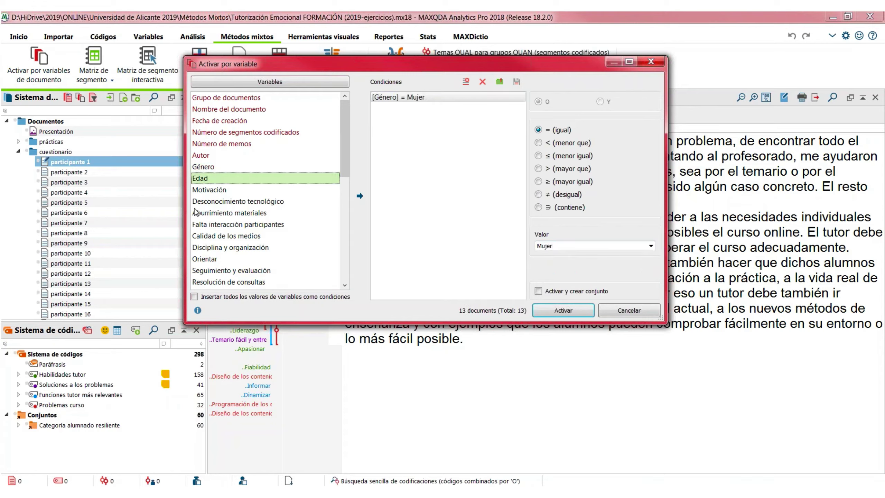
click(360, 200)
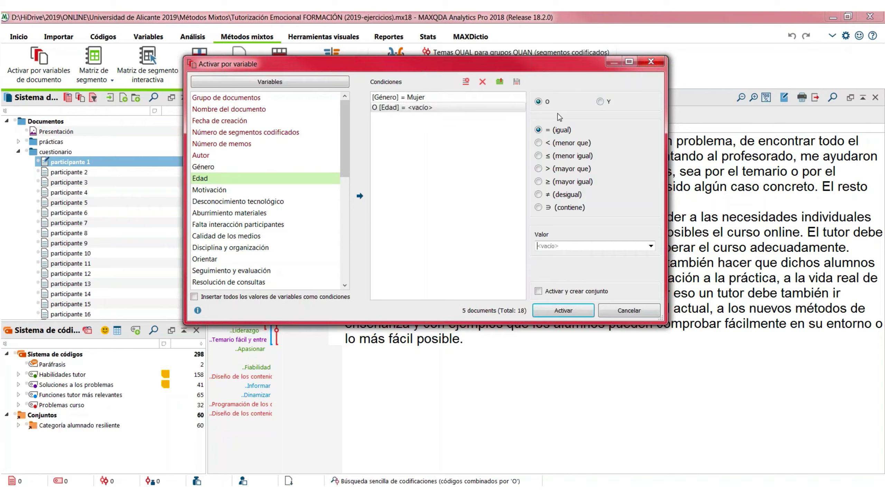
click(651, 247)
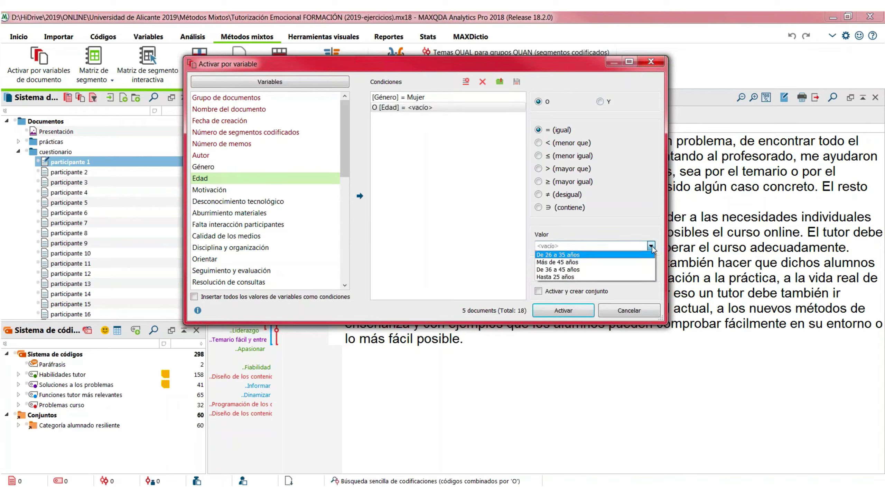
click(632, 269)
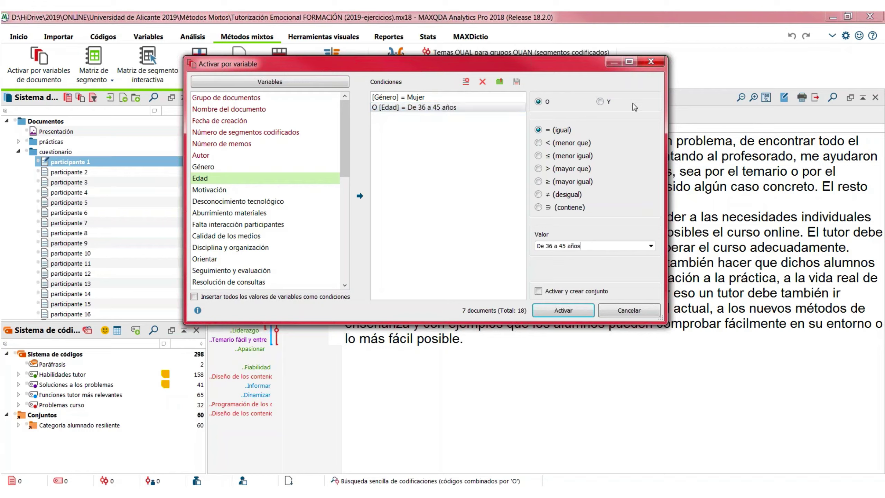
click(600, 101)
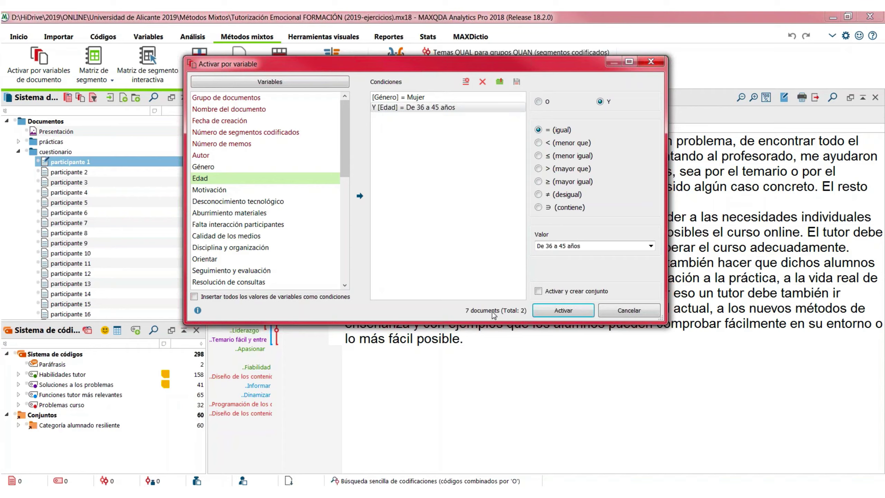
Switch the Edad condition to the O operator for comparison and restore it to Y
click(538, 101)
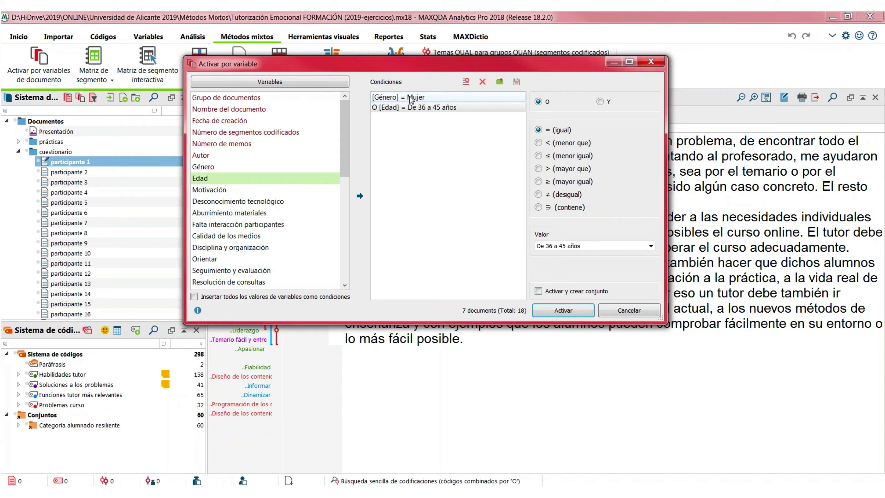
click(408, 112)
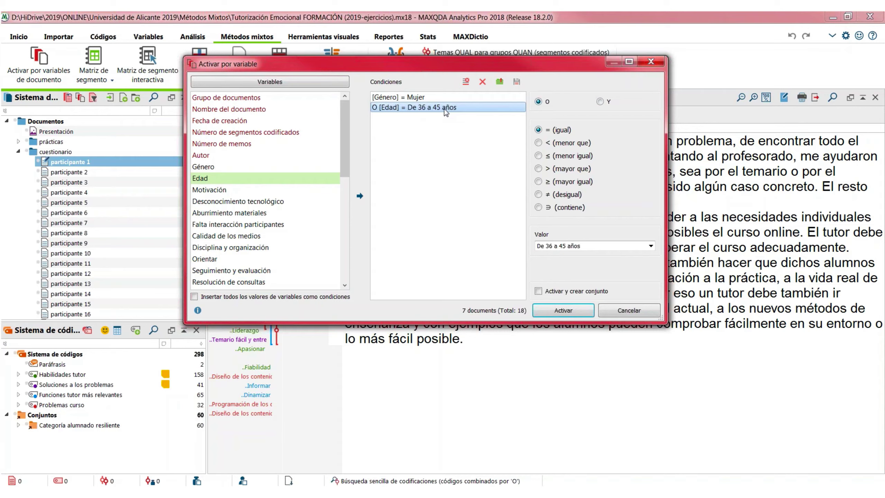
click(600, 102)
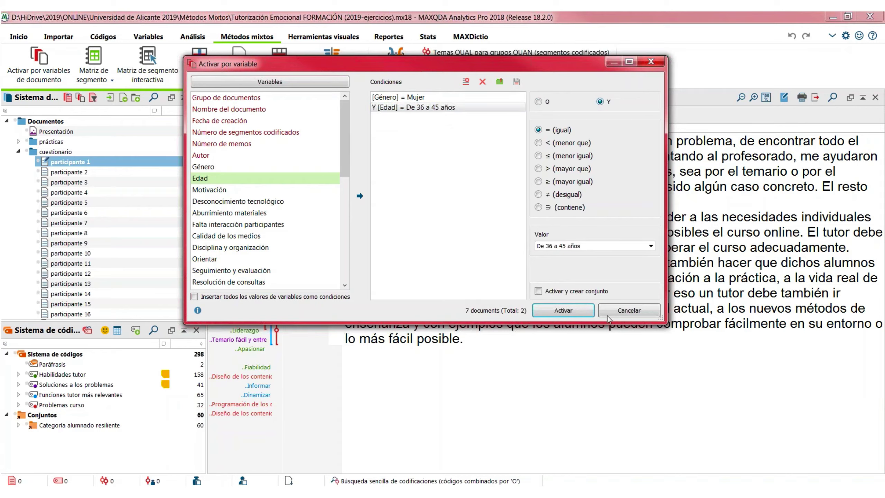
Activate the documents that meet both conditions and locate them in the cuestionario document group
click(589, 312)
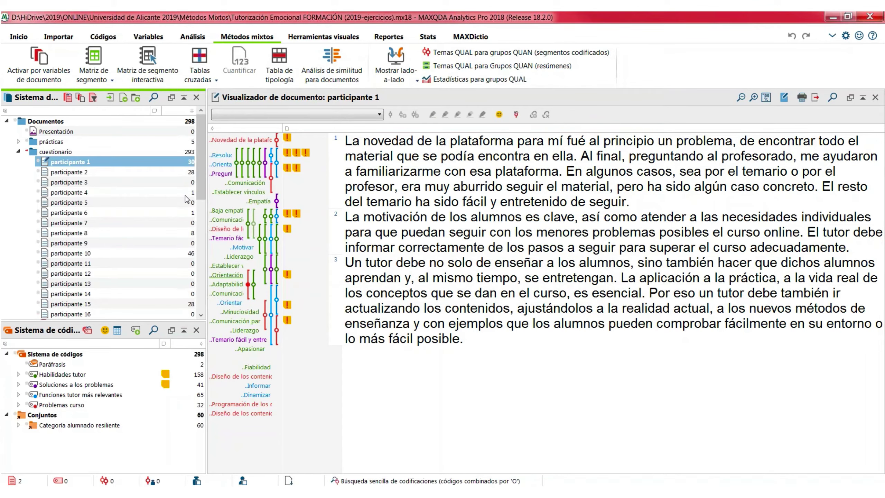
drag(205, 187, 201, 244)
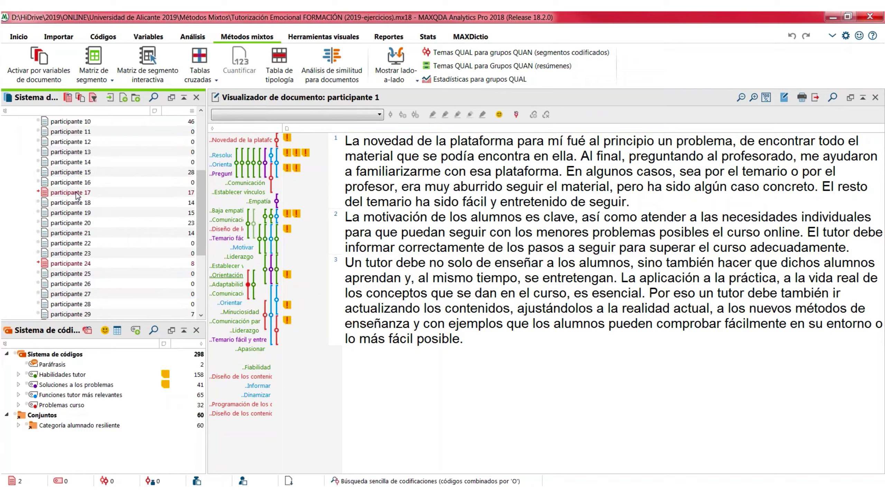
mouse_move(76, 268)
Display the Segmentos recuperados window together with the documents, codes and document viewer windows
click(28, 39)
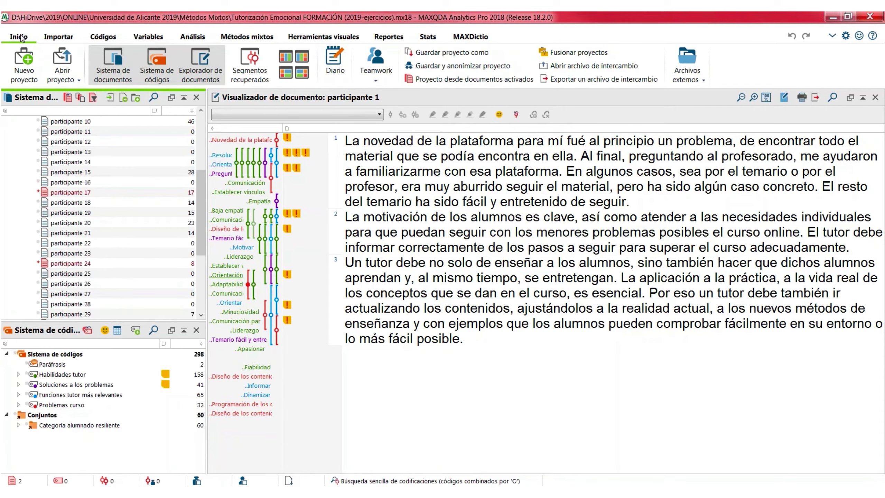
click(232, 81)
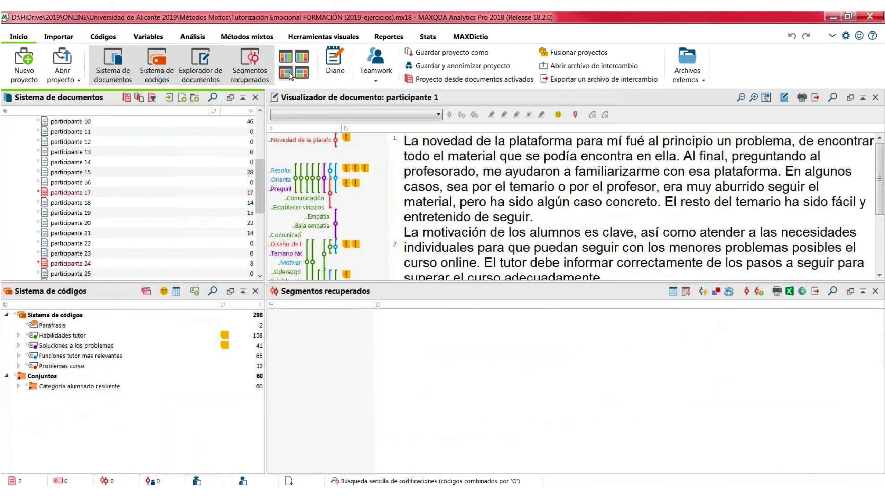
click(285, 73)
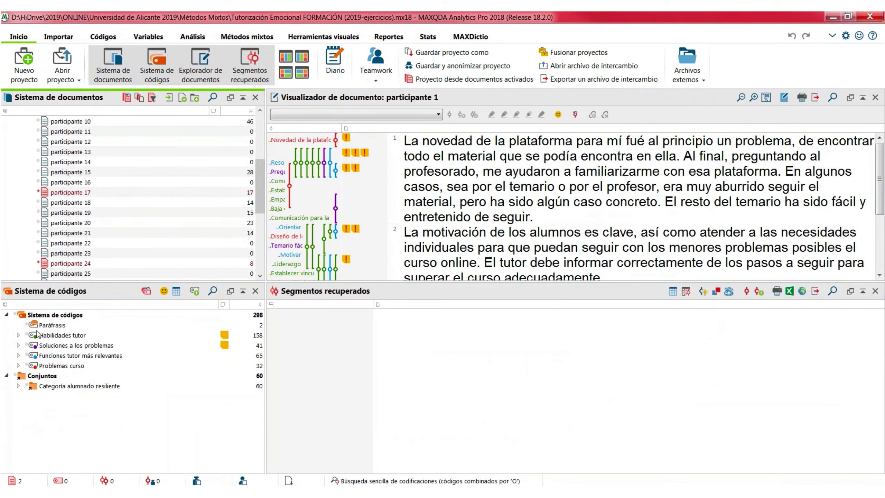
Expand the Problemas curso code, activate it with all its subcodes, and review the retrieved segments
click(18, 366)
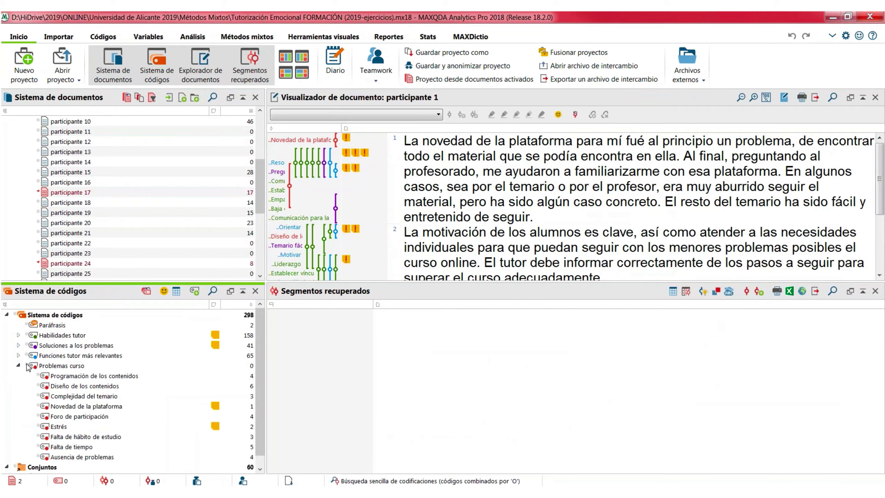
click(31, 366)
click(554, 354)
scroll(523, 365, down, 1)
scroll(505, 372, up, 1)
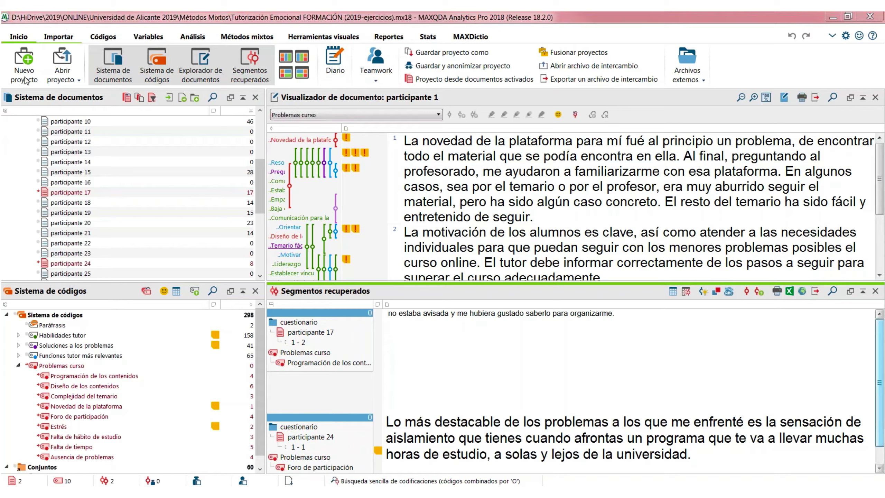
Reopen document activation by variables and remove all of the previous conditions
click(196, 38)
click(247, 37)
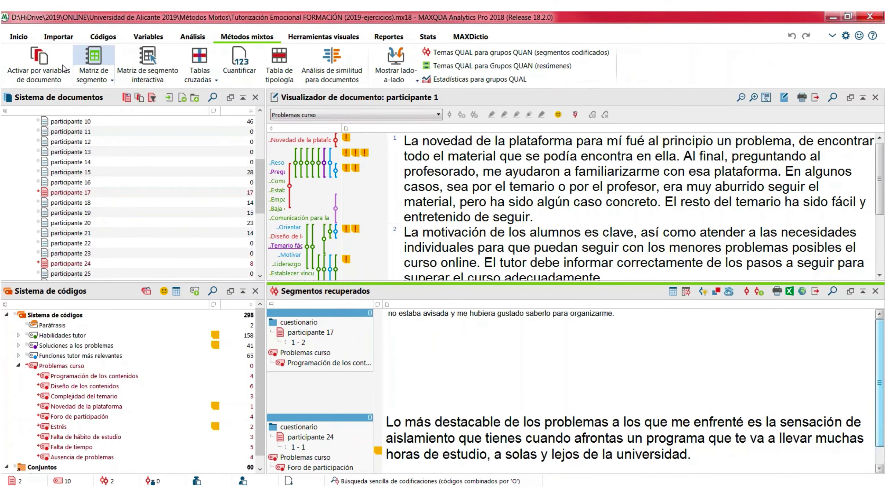
click(37, 78)
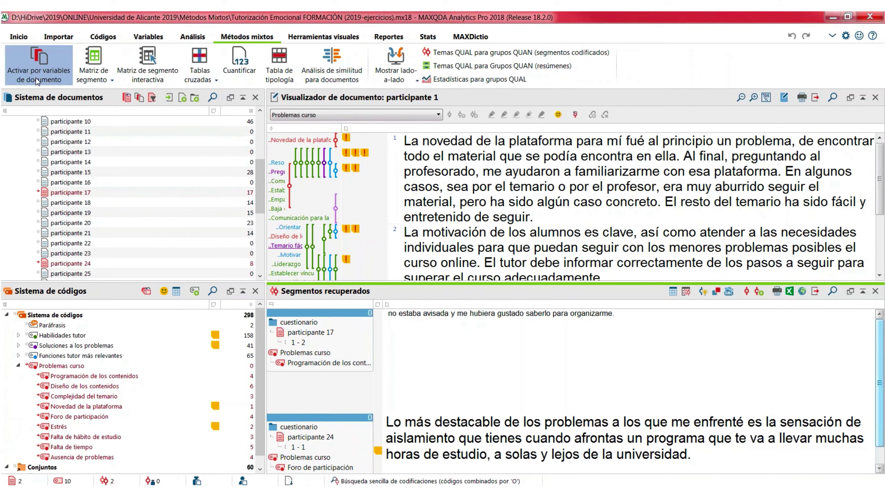
drag(442, 67, 496, 96)
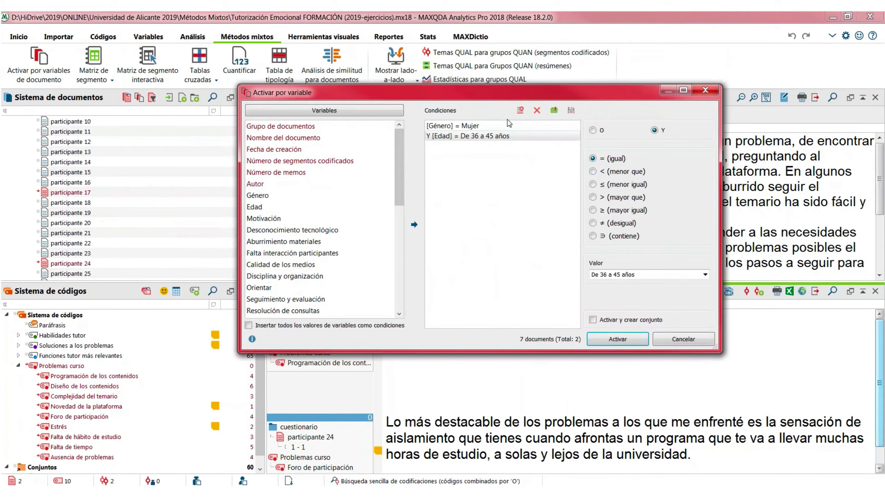
click(539, 112)
click(434, 301)
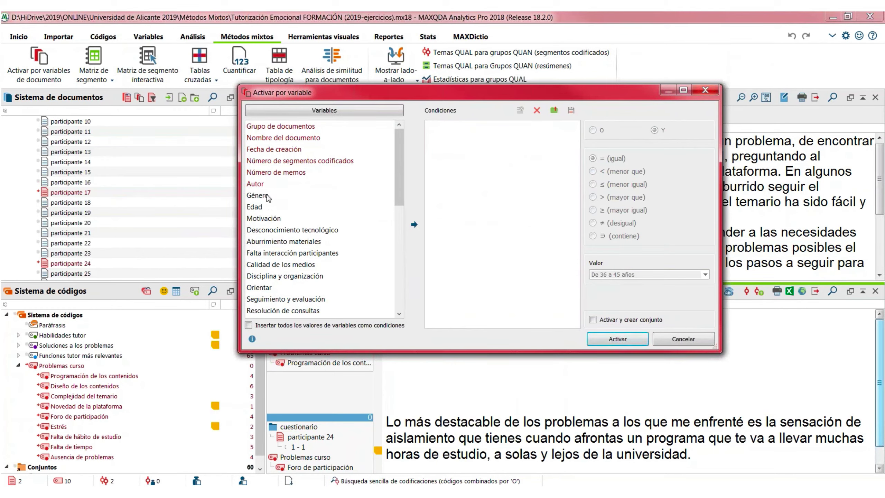
Add a condition where Género equals Hombre
click(265, 194)
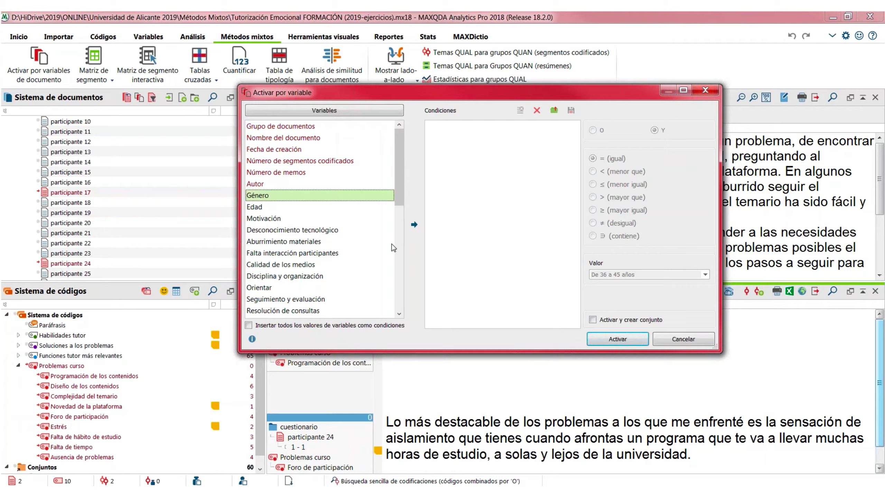
click(414, 224)
click(705, 275)
click(702, 282)
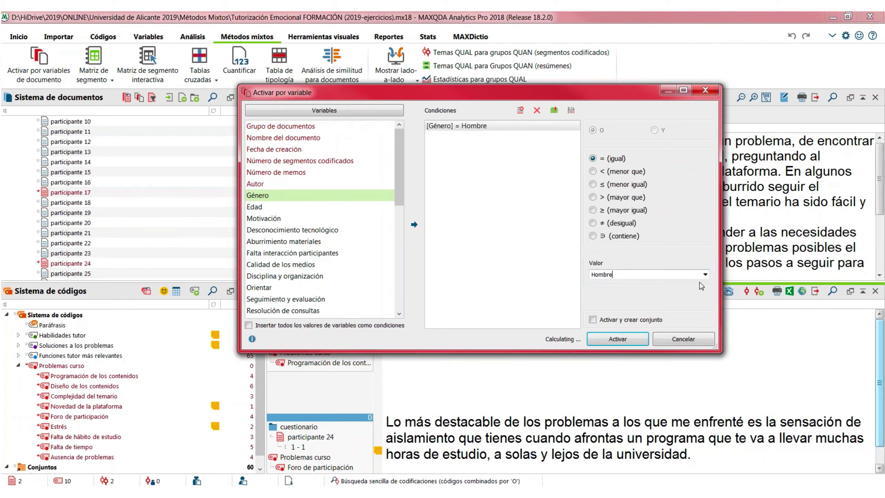
Add an Edad condition with the value Más de 45 años
click(285, 206)
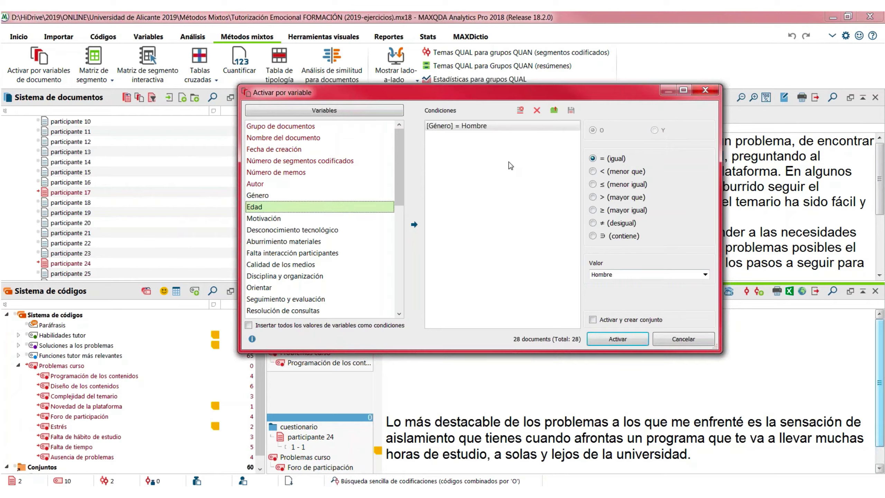
click(414, 225)
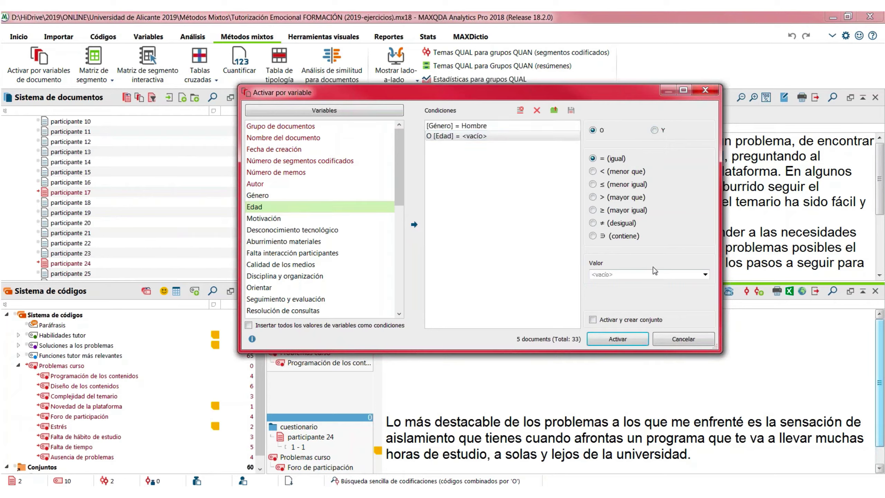
click(705, 274)
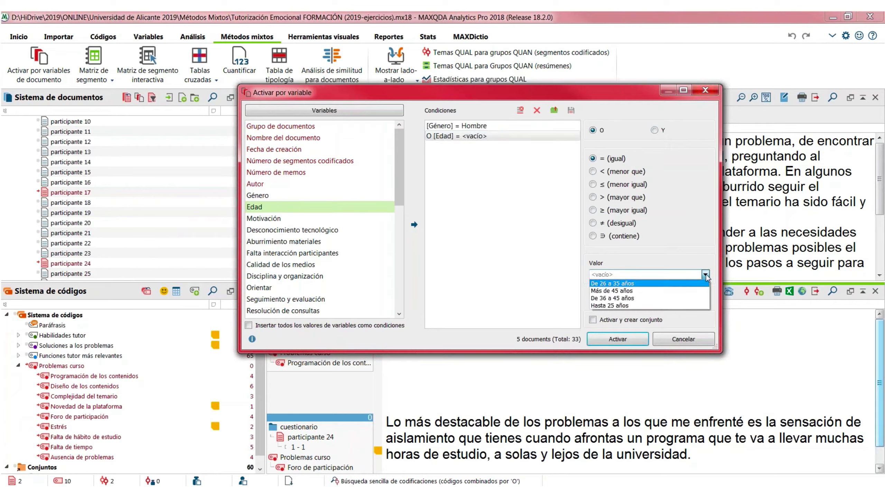
click(681, 291)
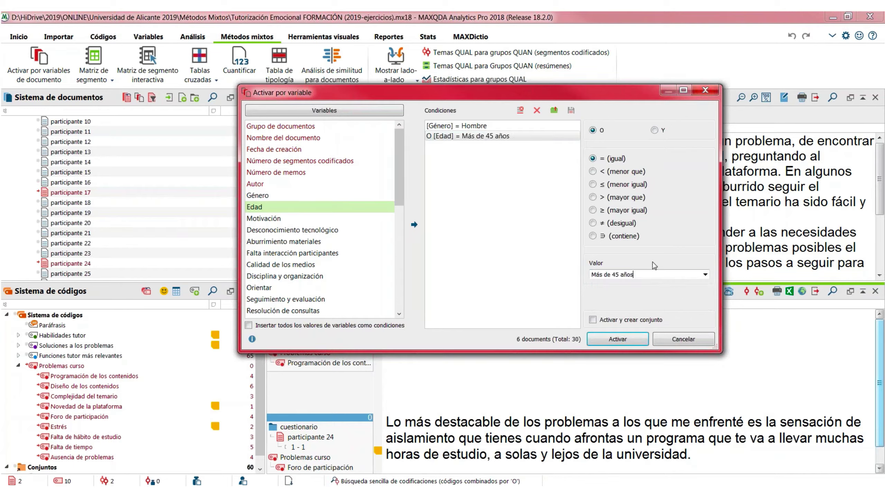
Join the Edad condition with Y and add a Motivación equals Obligado/a condition, also joined with Y
click(655, 130)
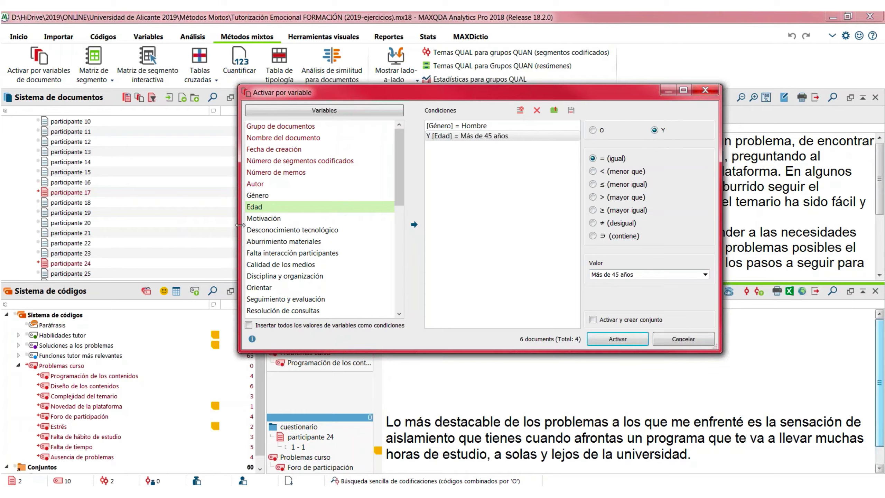
key(Down)
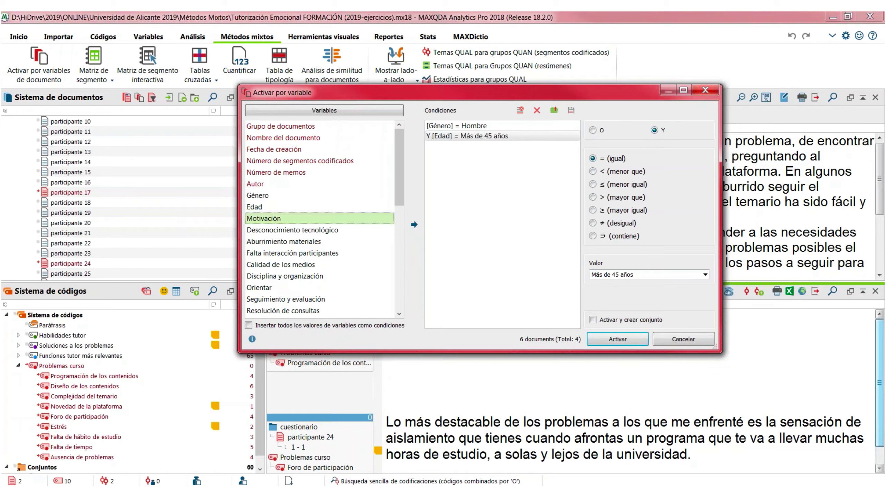
click(414, 224)
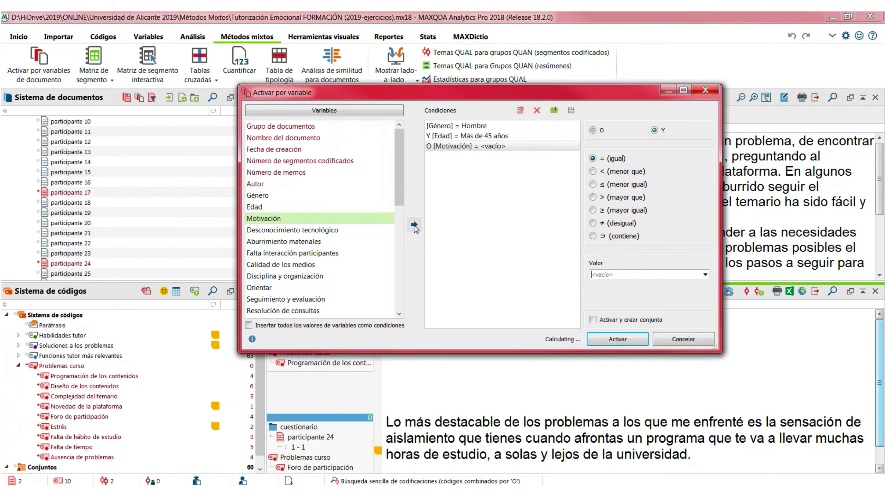
click(706, 274)
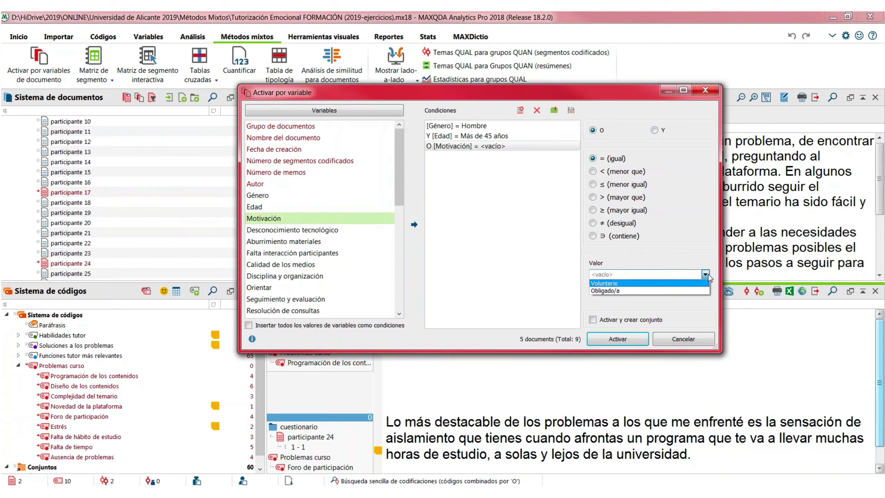
click(695, 290)
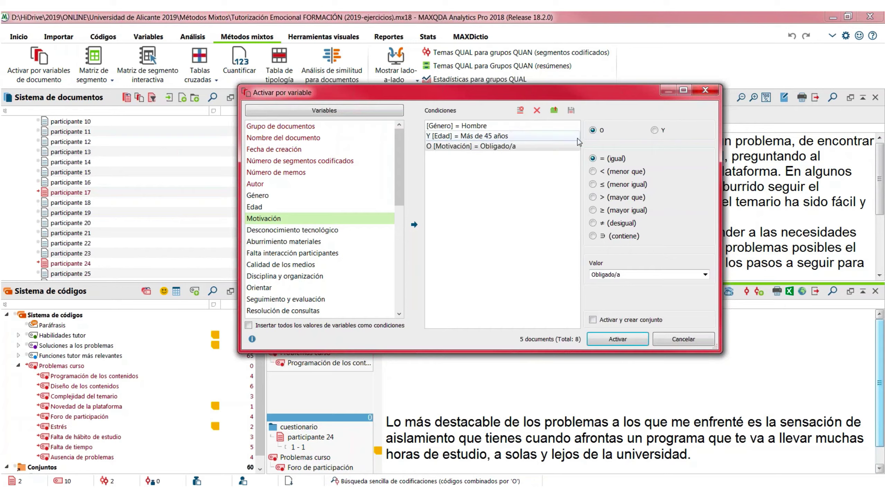
click(655, 131)
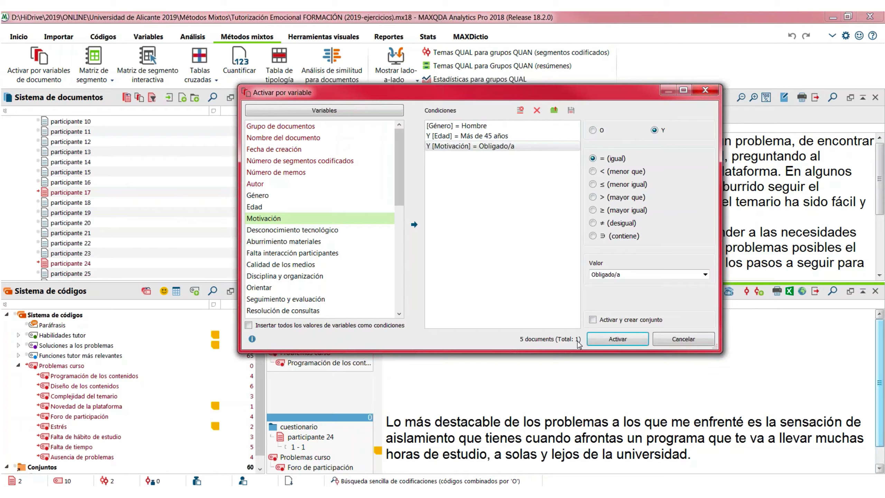
Activate the documents that meet all three conditions and check participante 11 for retrieved Problemas curso segments
click(611, 342)
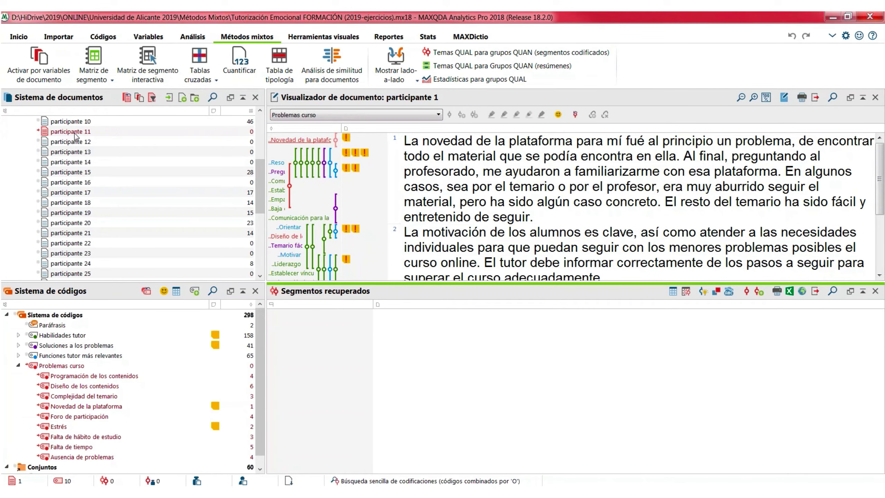
click(74, 132)
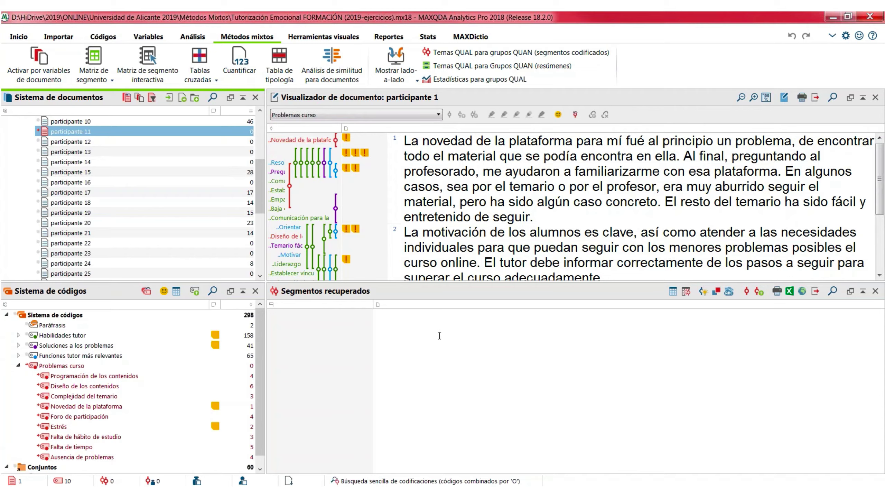
click(458, 337)
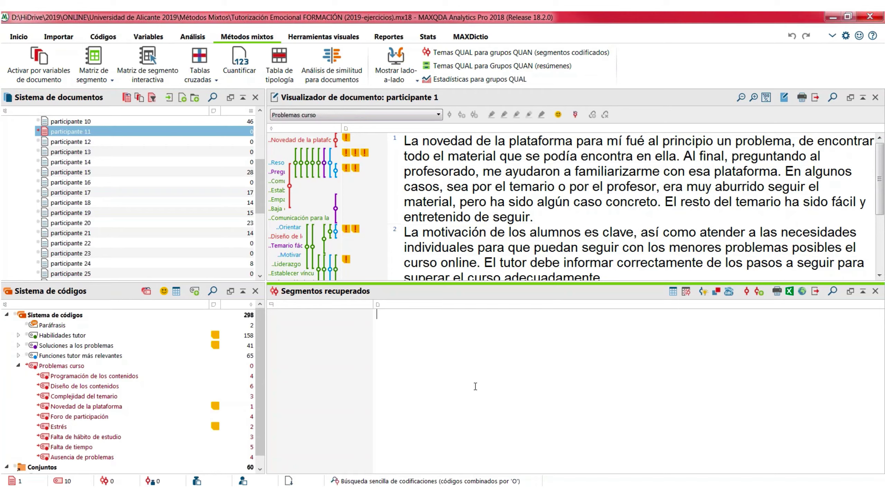
click(28, 369)
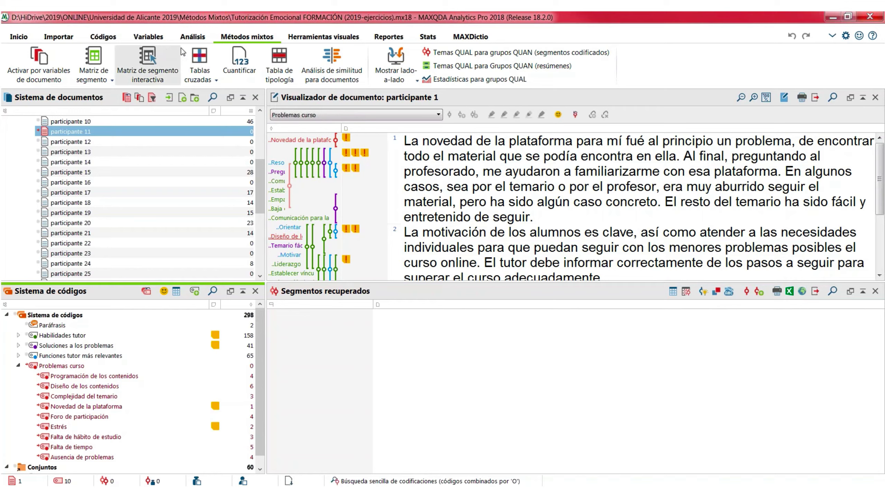
Reset all document and code activations and open the setup for a segment matrix with coded segments
click(186, 39)
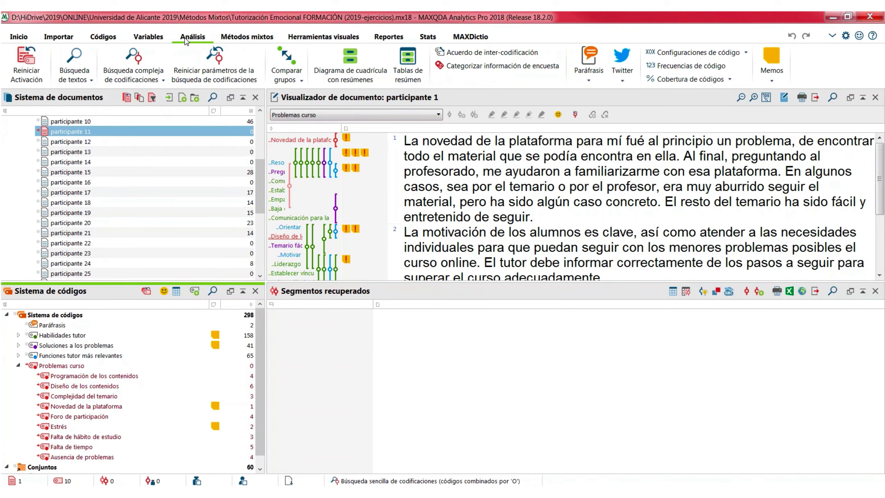
click(36, 79)
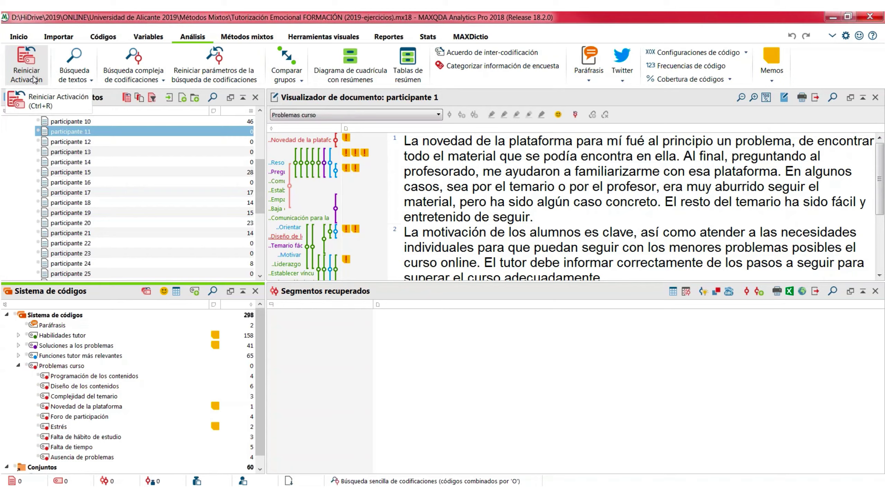
click(248, 37)
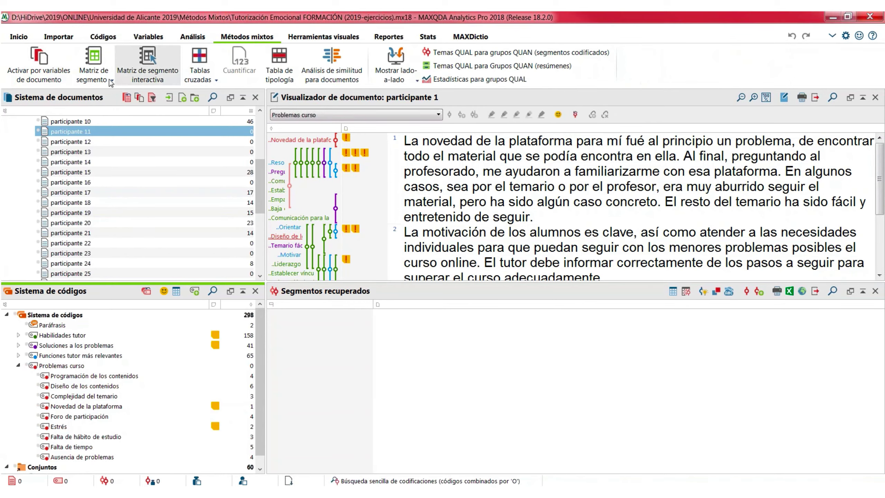
click(93, 80)
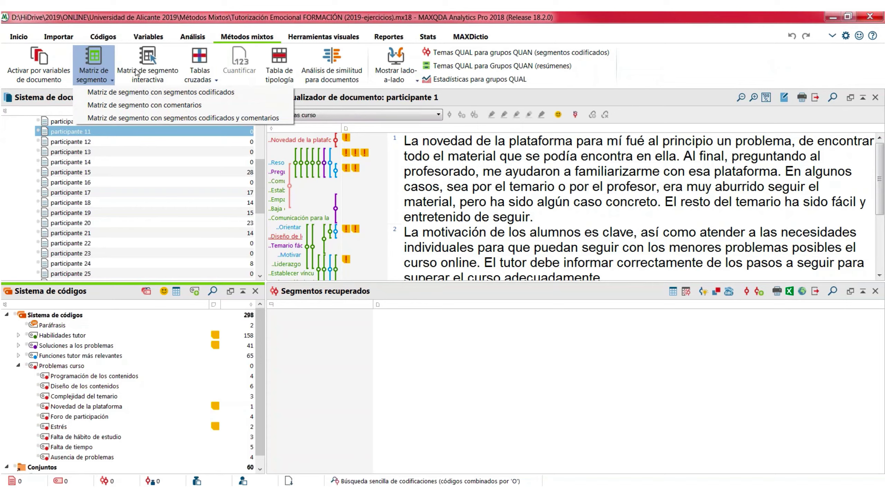
click(98, 61)
click(98, 61)
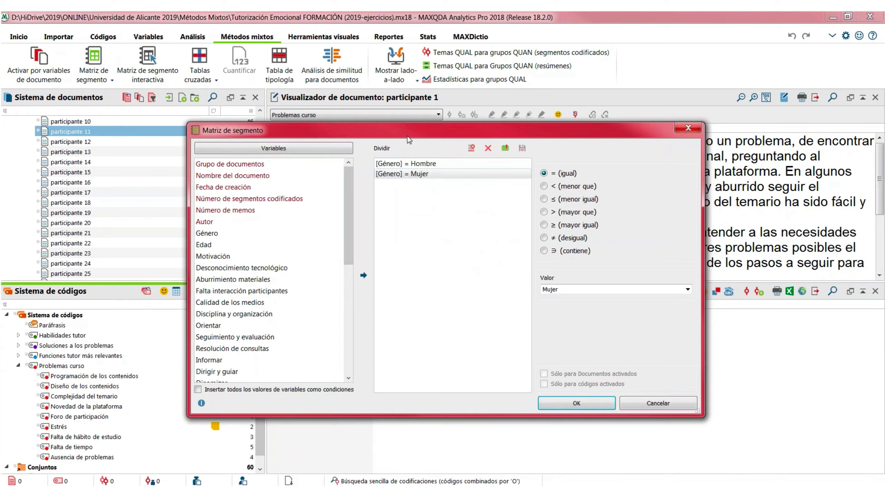
drag(401, 129, 419, 42)
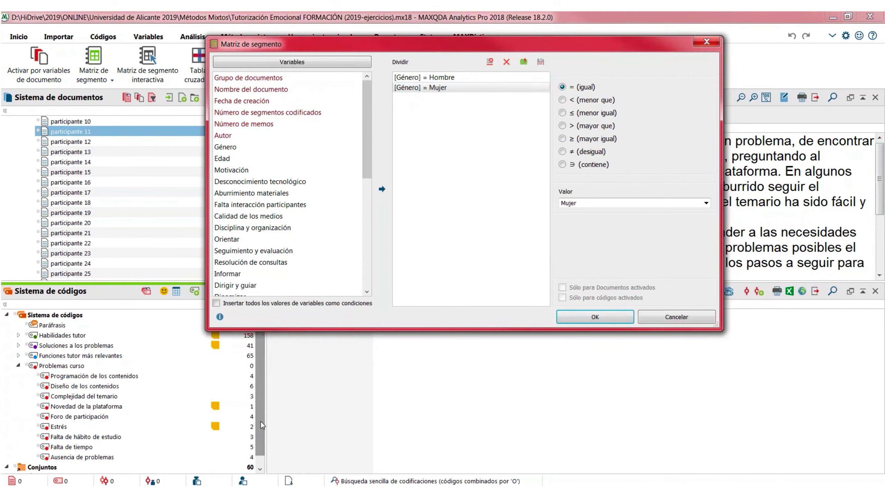
Activate the cuestionario document group and the Funciones tutor más relevantes code with all its subcodes
click(266, 410)
scroll(73, 154, up, 5)
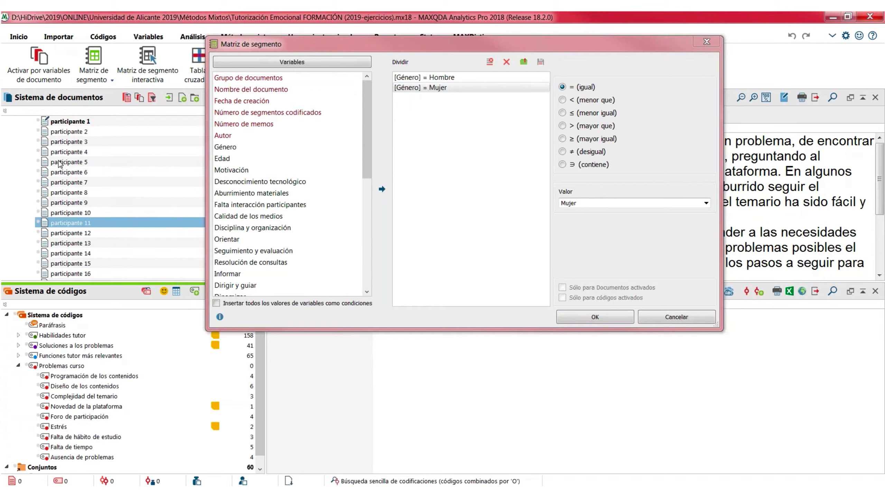
click(27, 152)
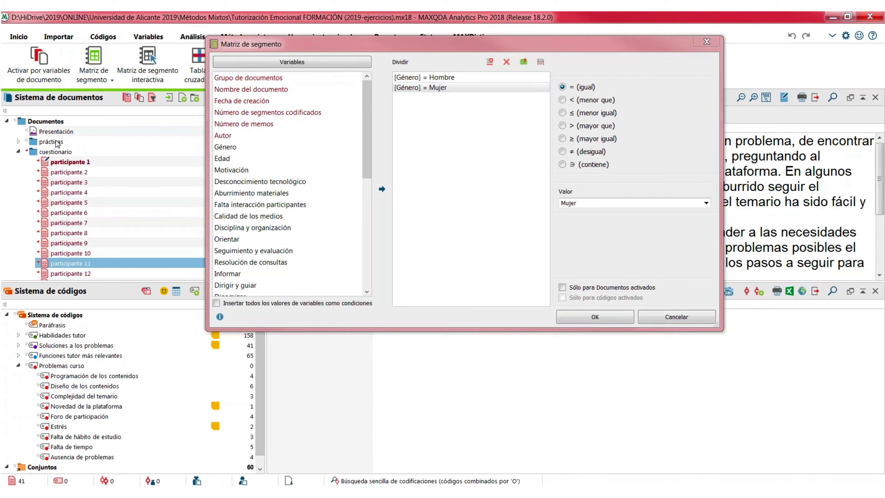
click(19, 355)
click(27, 356)
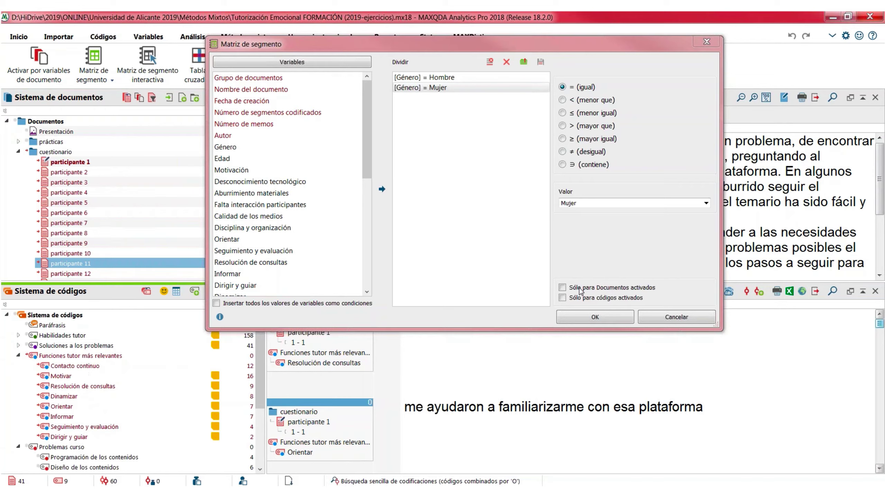
Restrict the Hombre/Mujer segment matrix to activated documents and codes and save it as MAXQDA2018_Matriz de segmento.xlsx
click(562, 287)
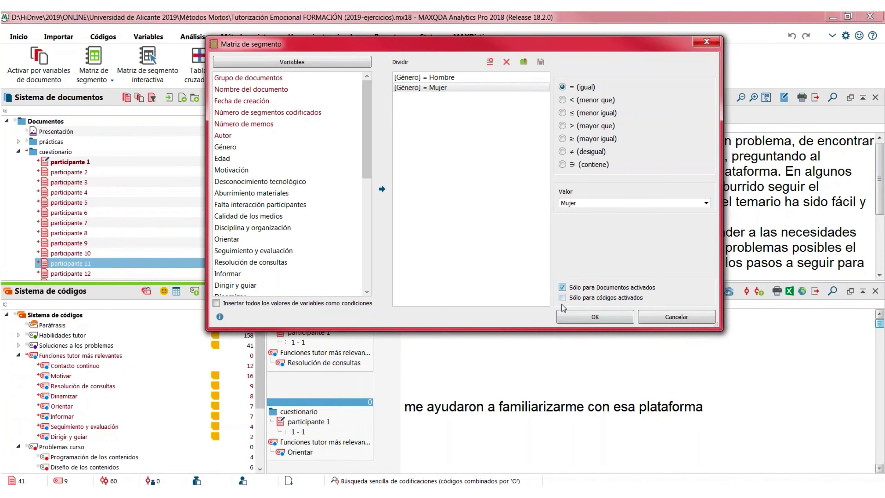
click(563, 298)
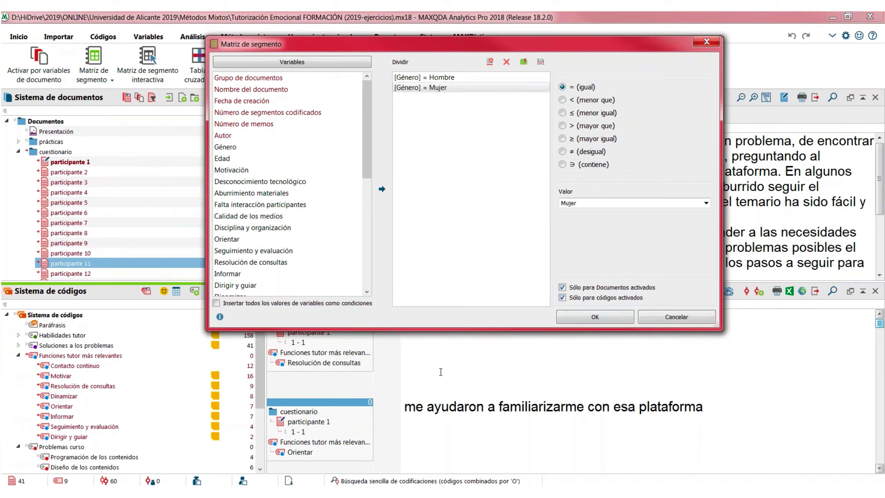
click(588, 324)
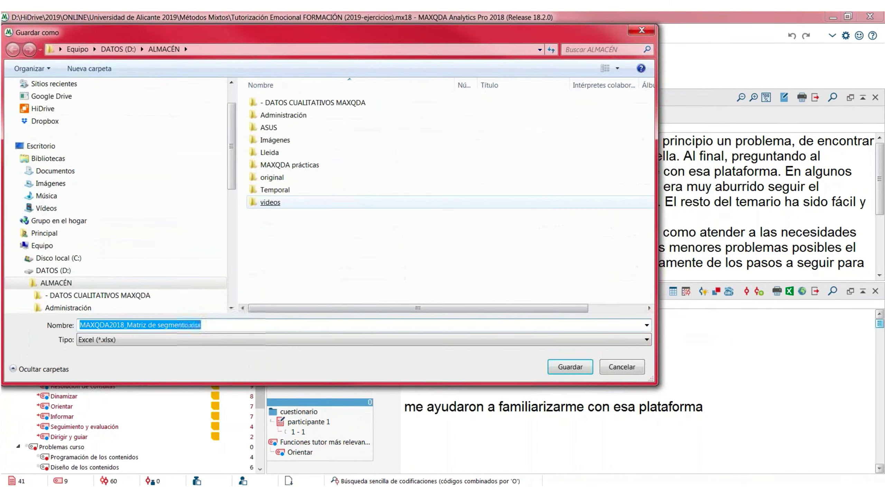
click(554, 368)
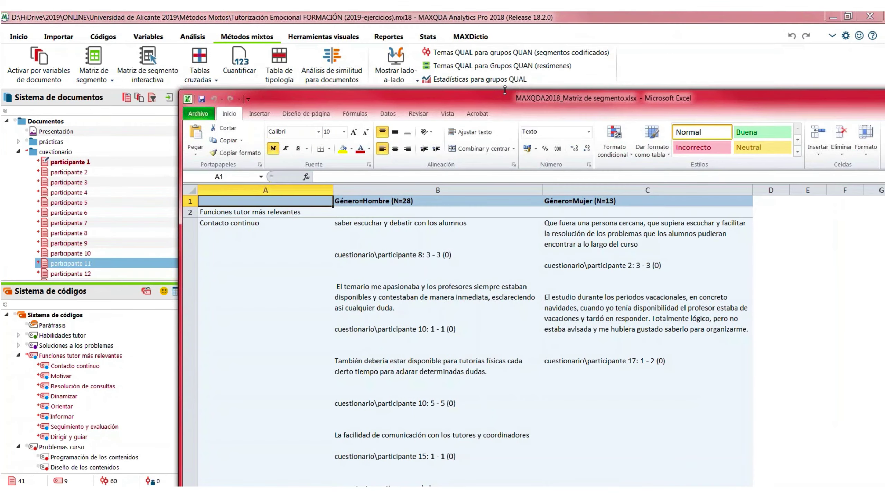
Review the exported segment matrix in Excel, comparing the coded segments of men and women, and close the workbook
drag(520, 102, 346, 26)
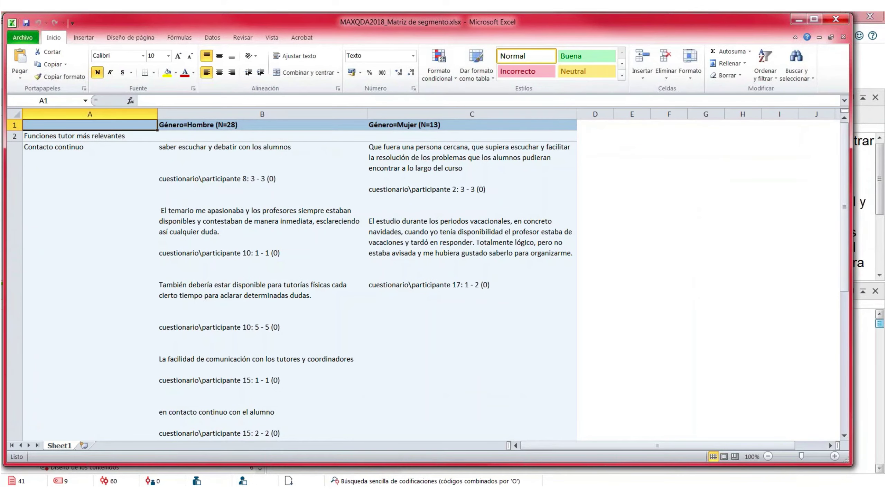
click(67, 190)
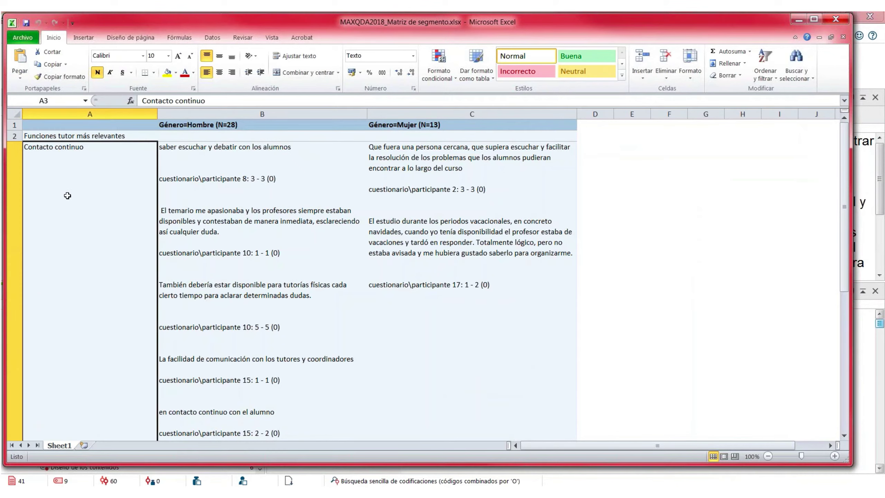
click(67, 138)
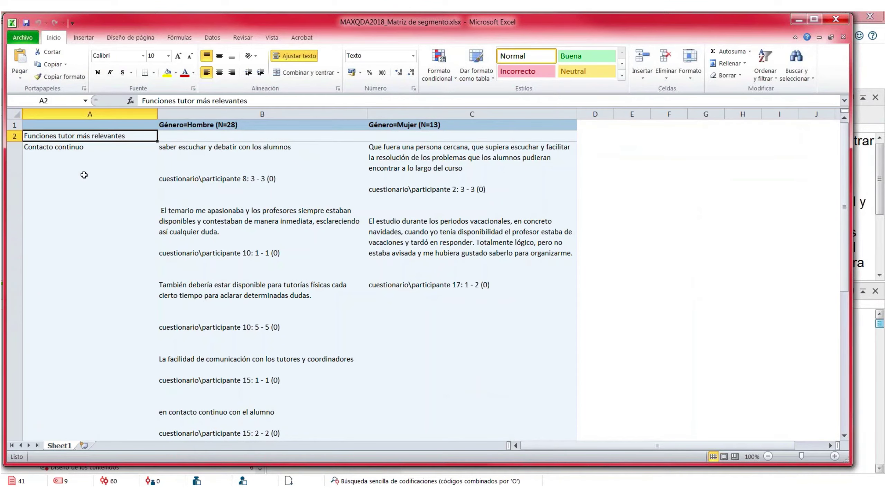
scroll(84, 175, down, 1)
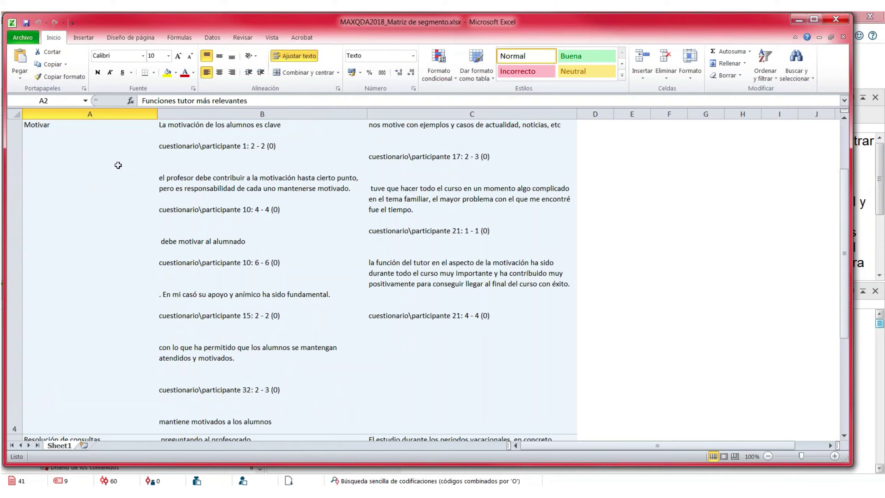
scroll(118, 166, up, 1)
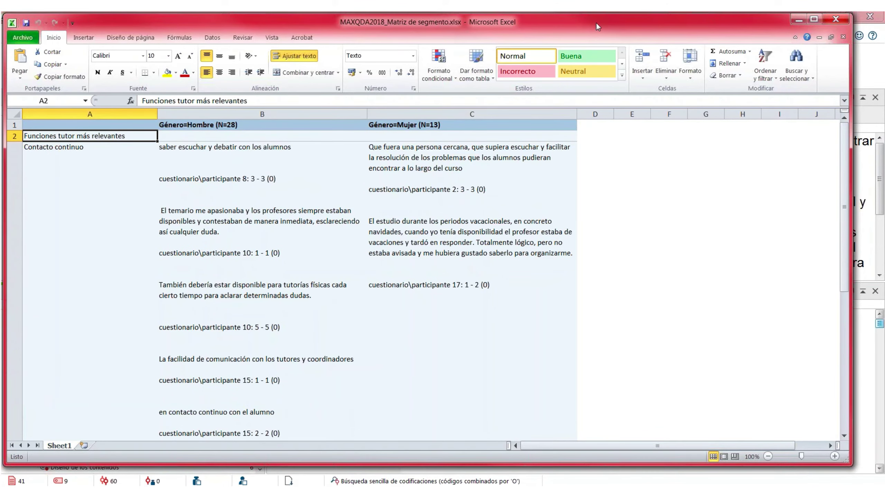
drag(592, 26, 434, 61)
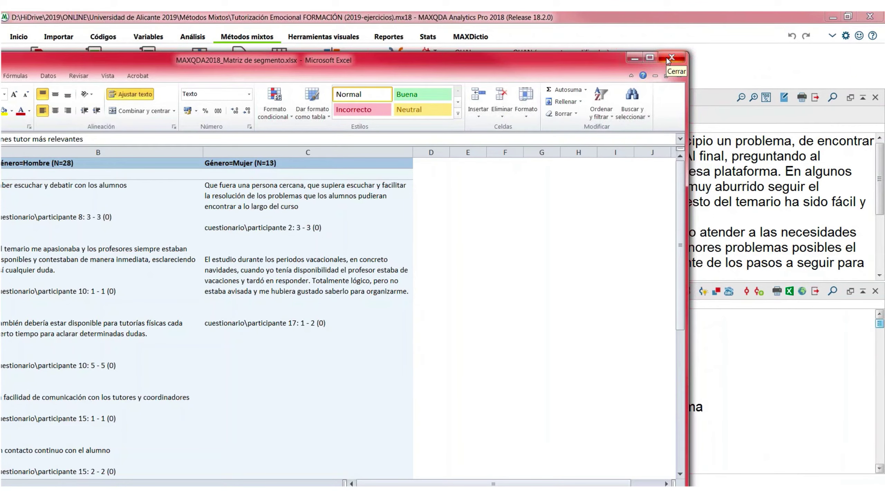
click(667, 59)
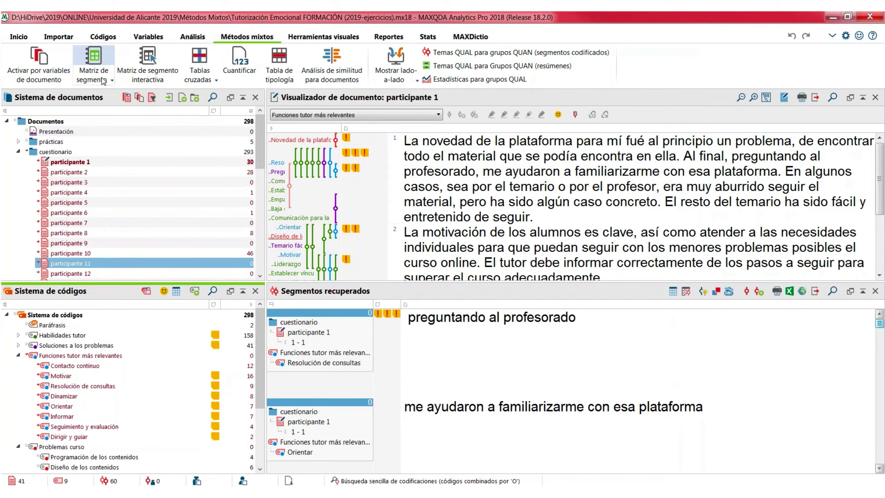
Generate the interactive segment matrix by Género for activated documents and codes and compare the Contacto continuo, Motivar and Resolución de consultas segments
click(136, 65)
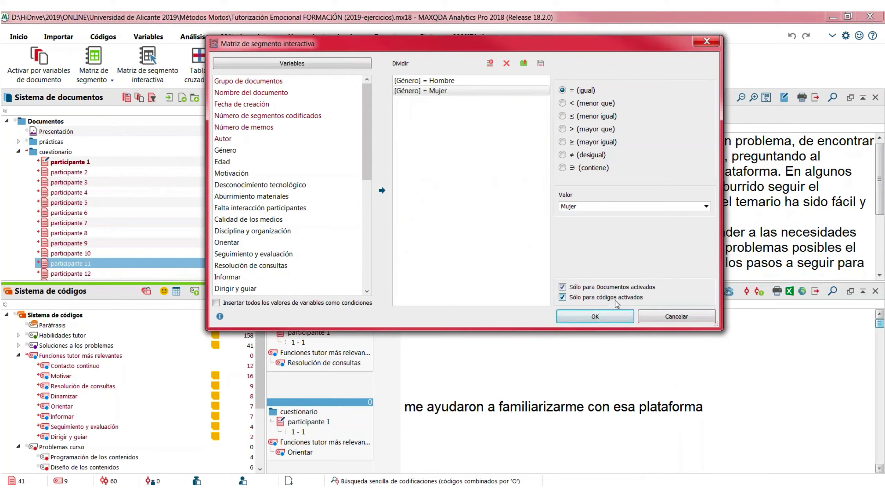
click(594, 316)
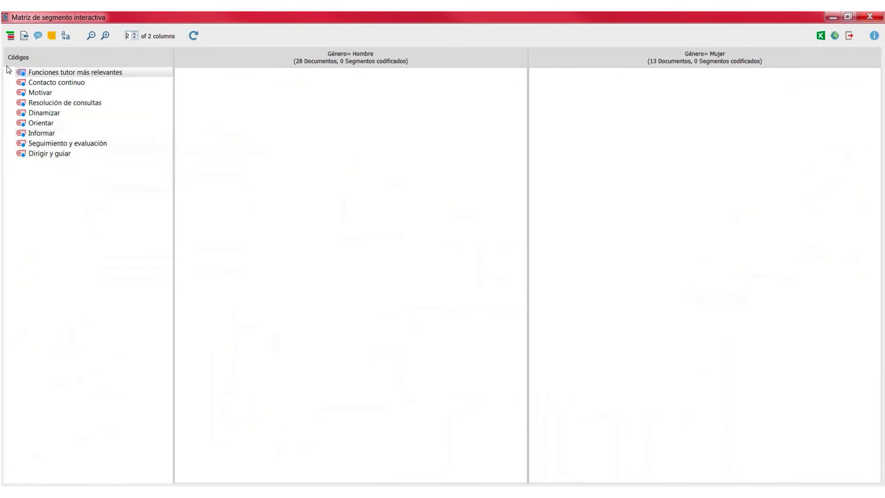
click(62, 83)
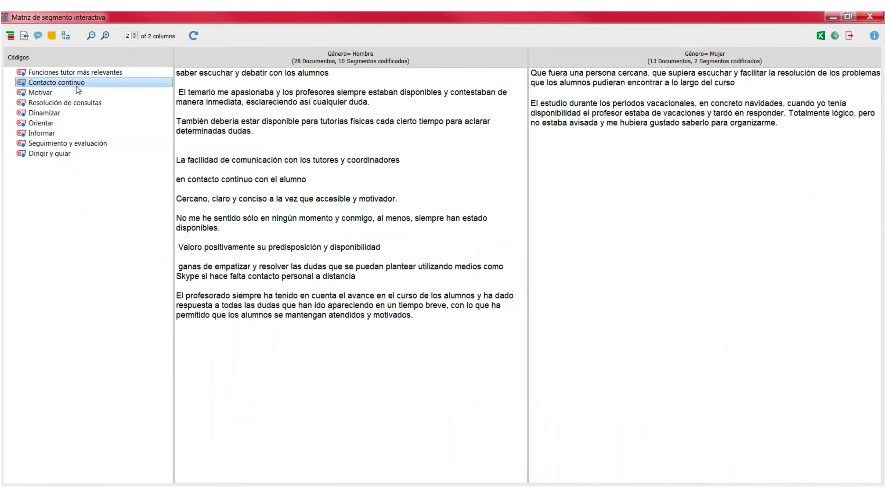
click(39, 92)
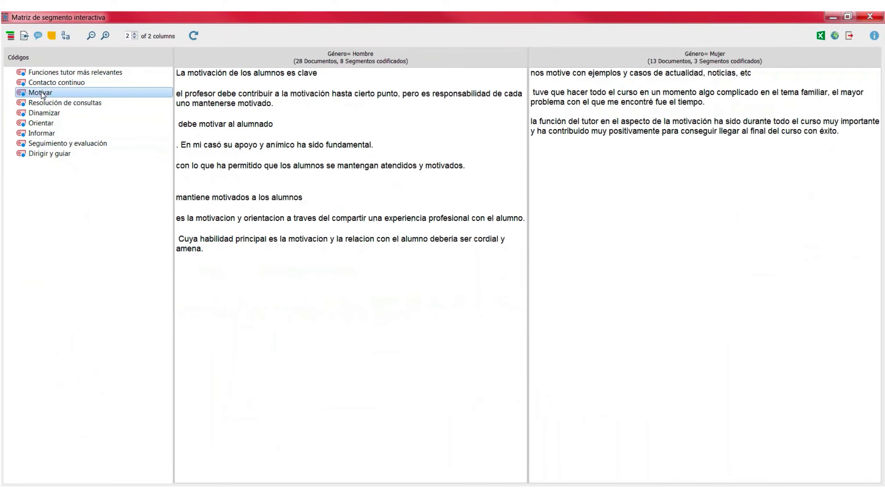
click(46, 103)
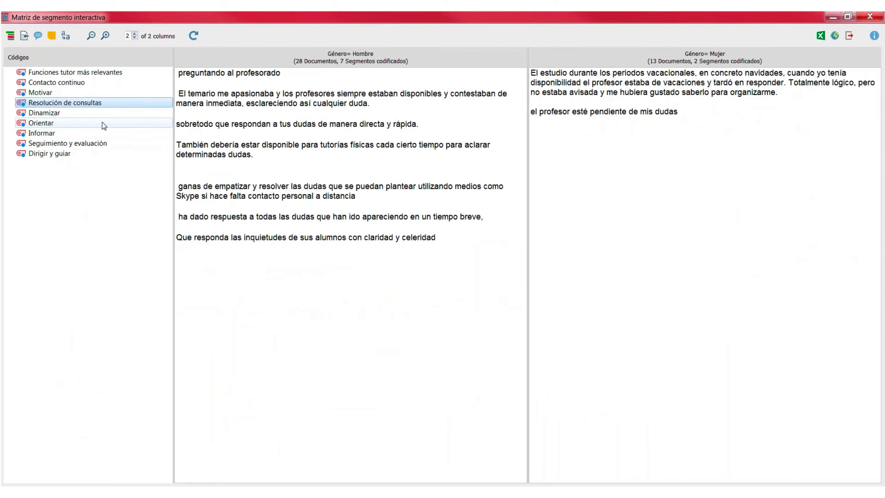
Examine the Informar segments by gender in the interactive matrix, with the code hierarchy and segment memos displayed
click(66, 114)
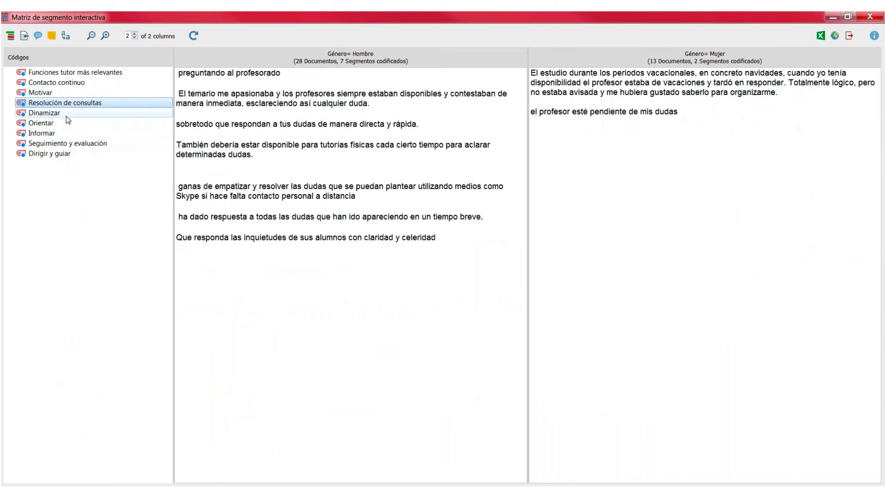
click(47, 133)
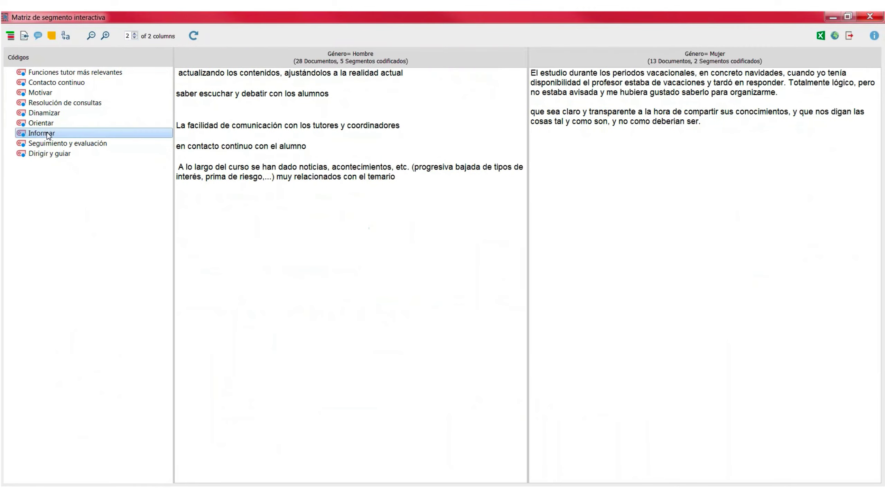
click(11, 41)
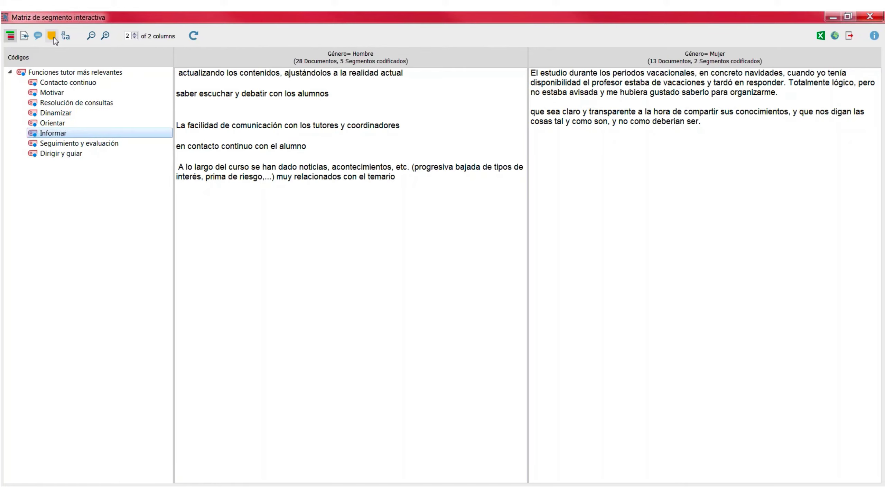
click(52, 36)
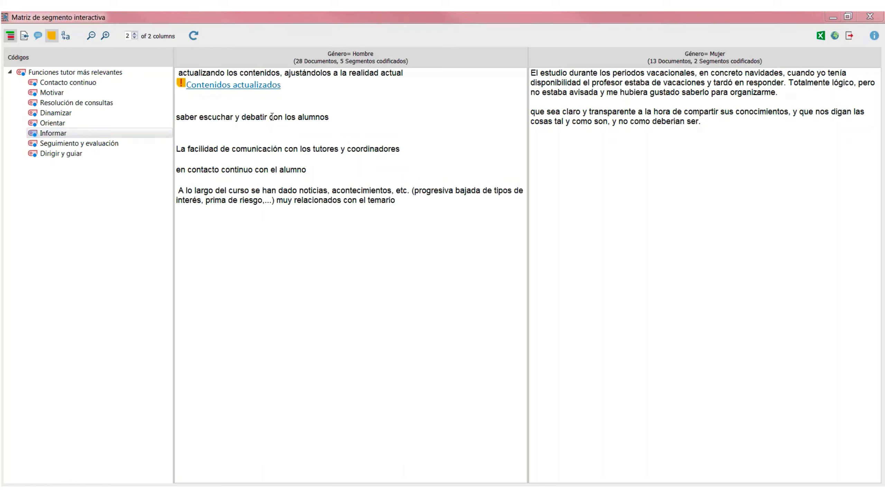
Restore the interactive segment matrix to a smaller window, reposition it and close it
double_click(93, 19)
drag(94, 26, 34, 73)
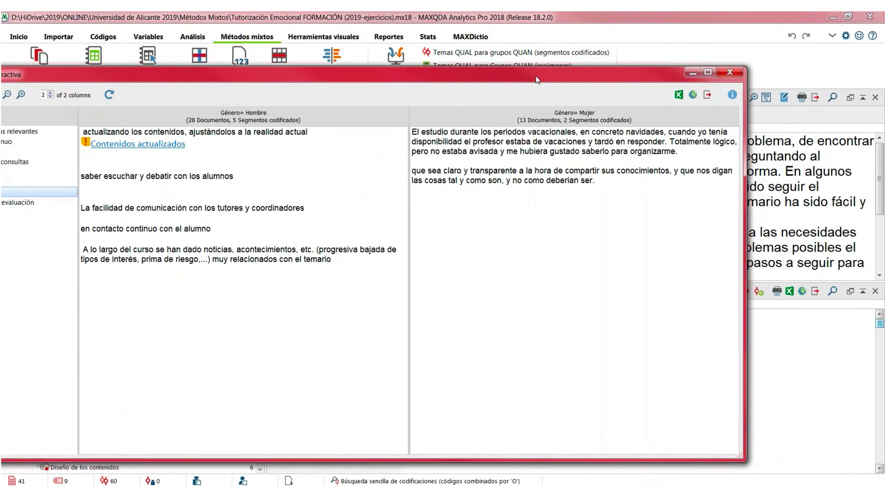
drag(536, 76, 426, 86)
click(624, 84)
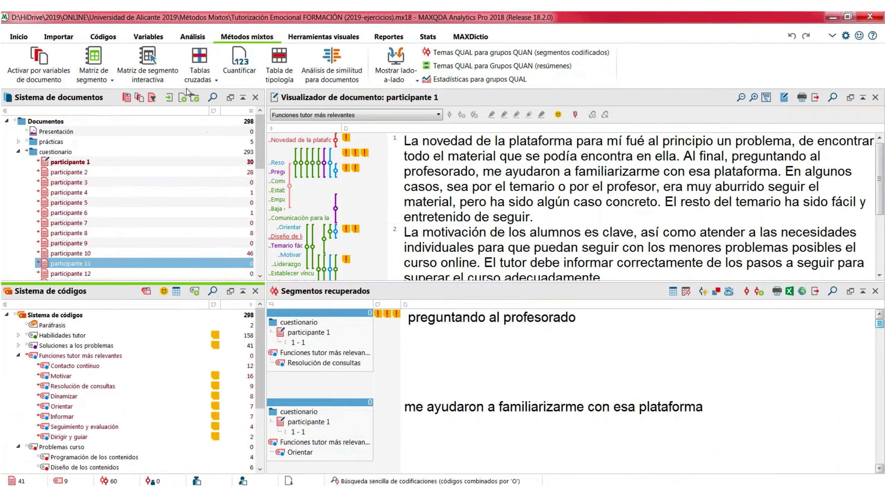
Start a Tablas cruzadas crosstab and empty its list of existing Edad conditions
click(195, 83)
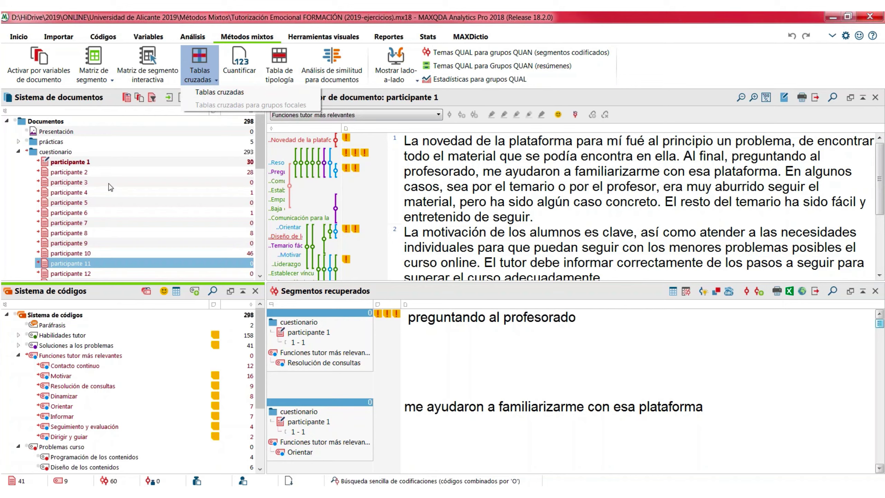
click(200, 89)
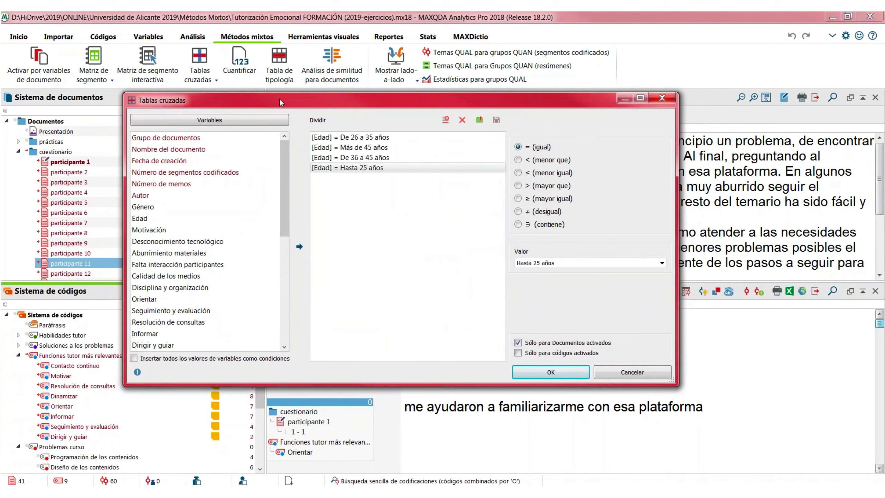
drag(280, 98, 280, 79)
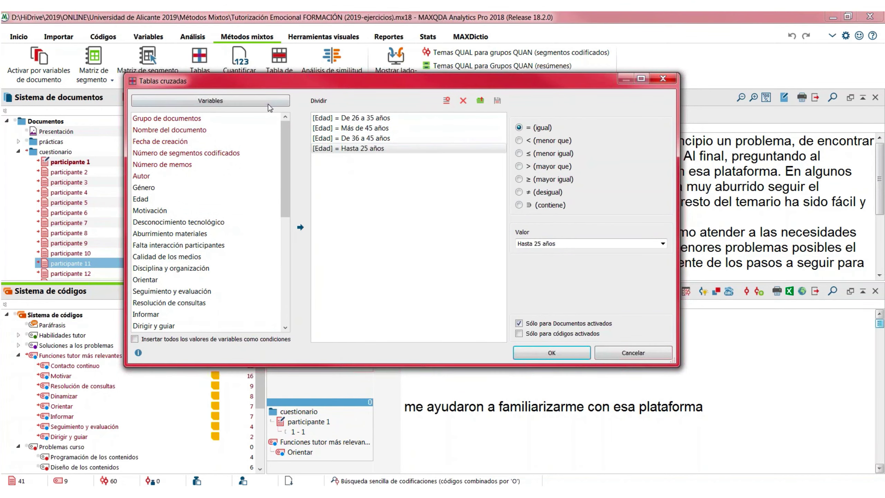
click(462, 100)
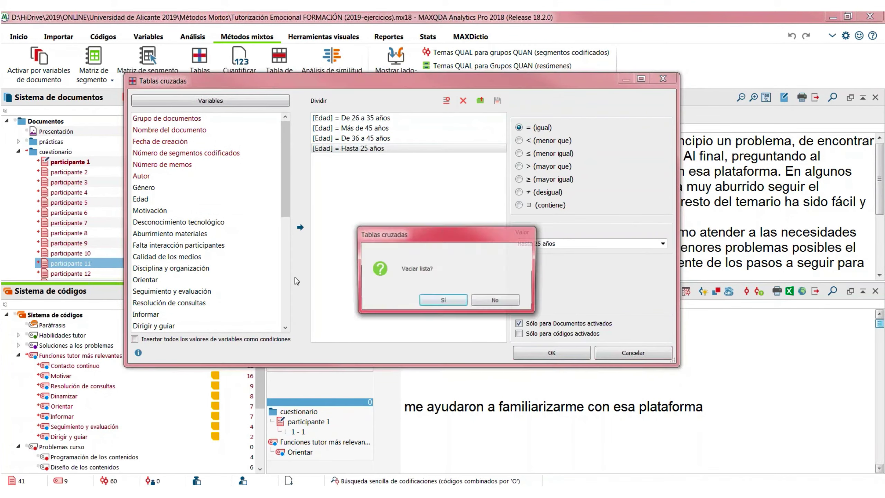
click(443, 301)
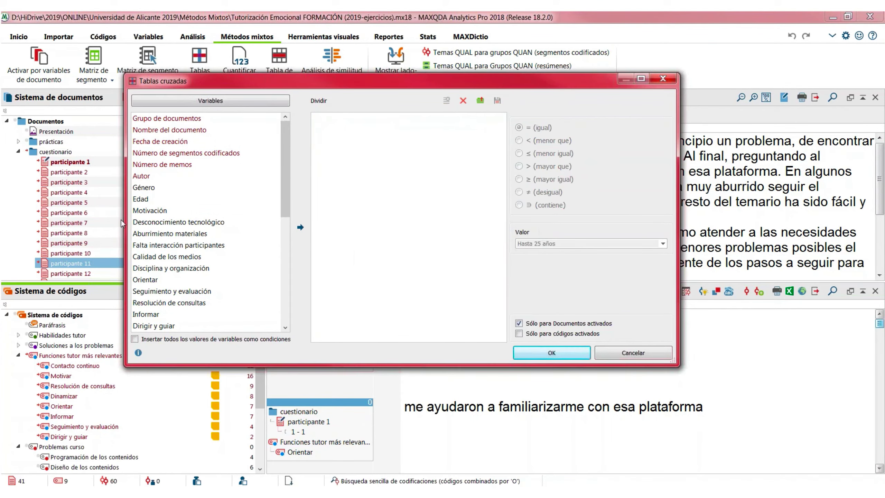
Insert all Género values, Hombre and Mujer, as conditions and generate the crosstab for activated documents only
click(139, 189)
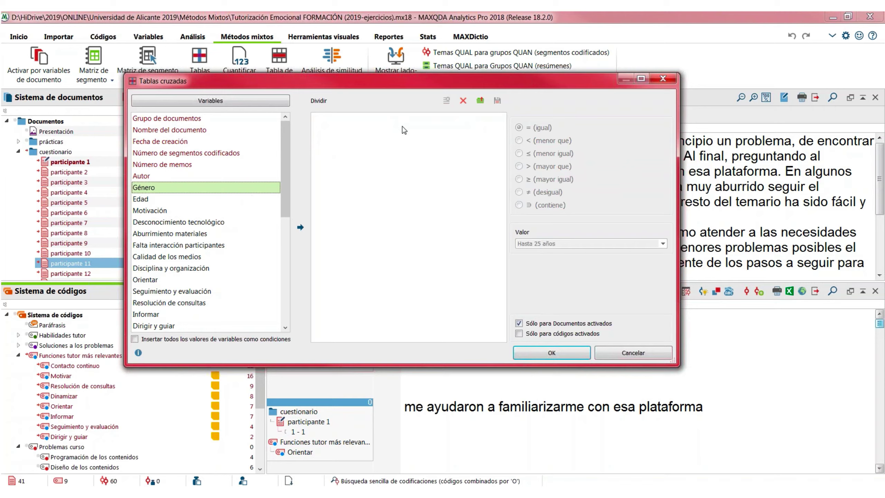
click(180, 340)
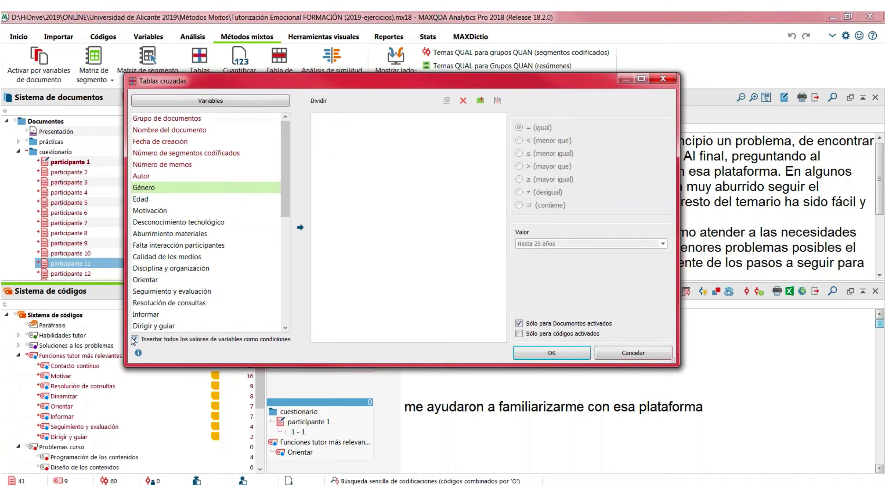
click(300, 227)
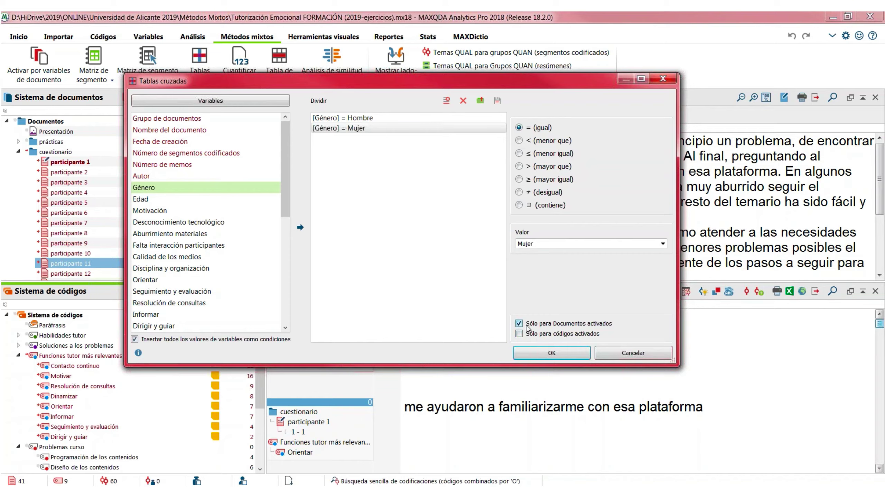
click(533, 349)
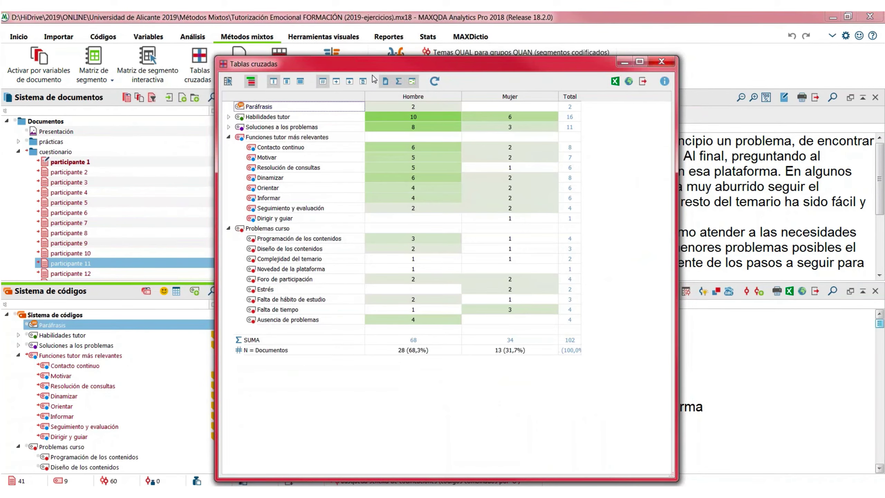
drag(367, 67, 343, 49)
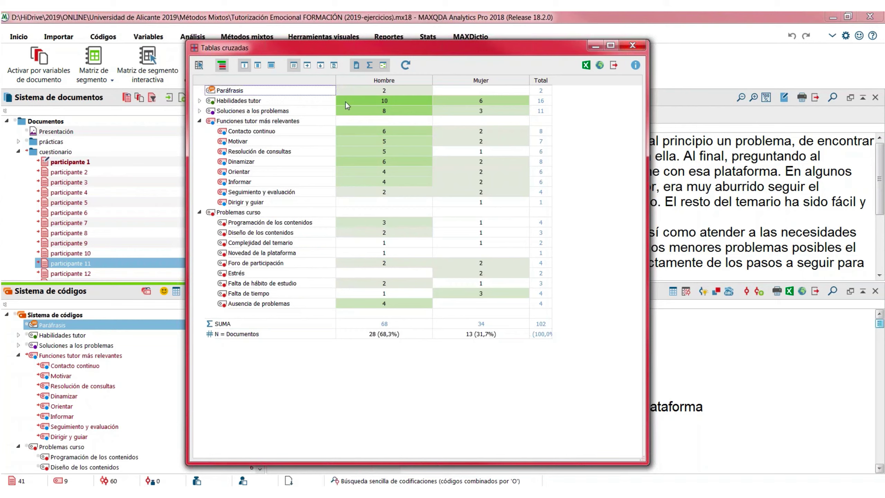
Show the crosstab as percentages of each gender's documents, and turn the cell highlighting off and back on
click(335, 66)
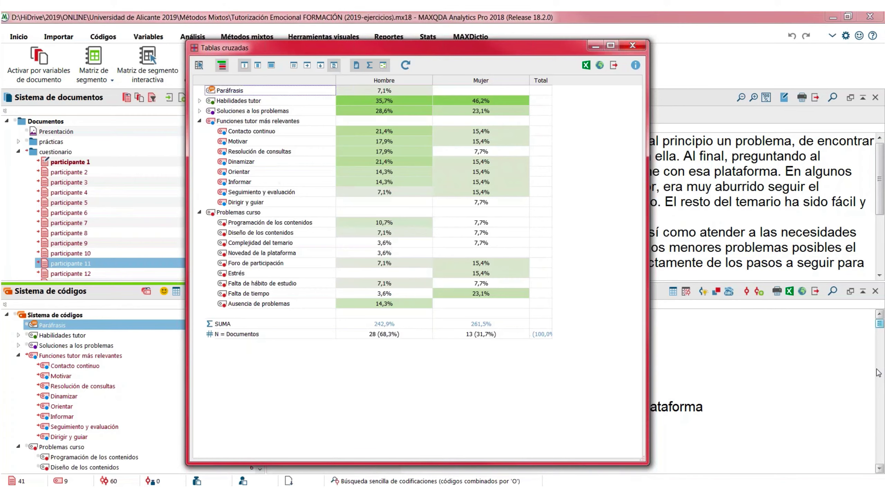
click(881, 372)
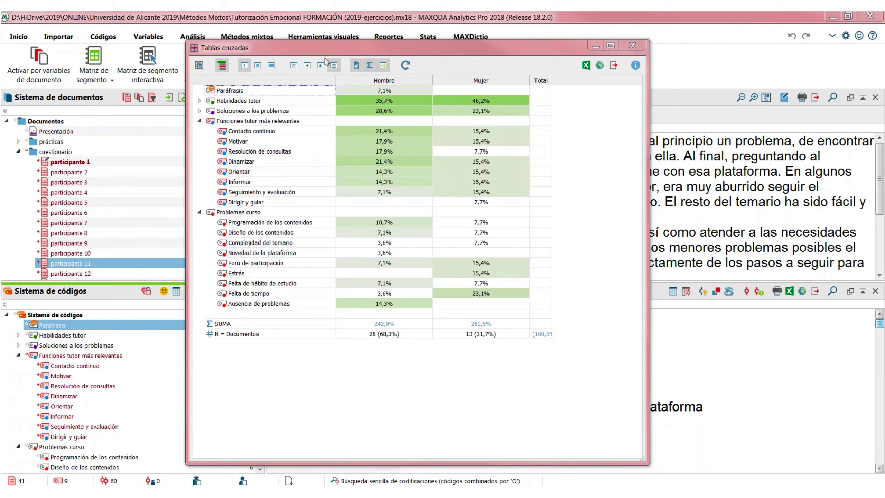
click(527, 52)
click(384, 66)
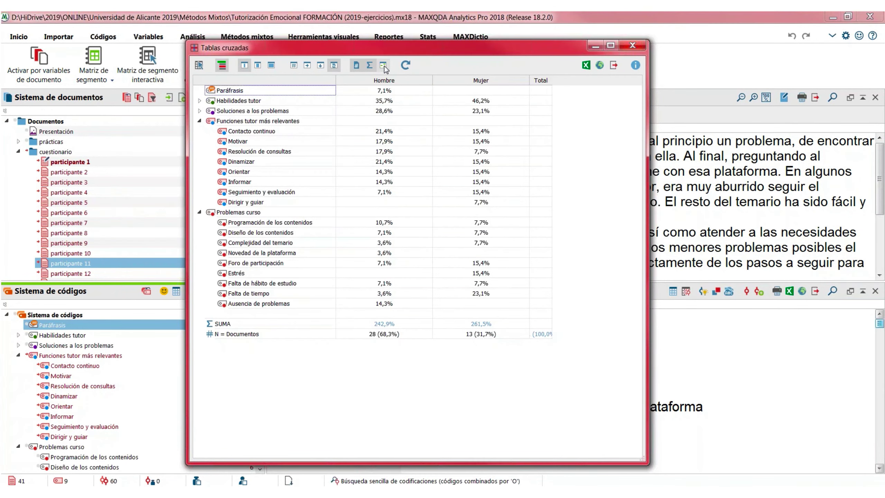
click(384, 67)
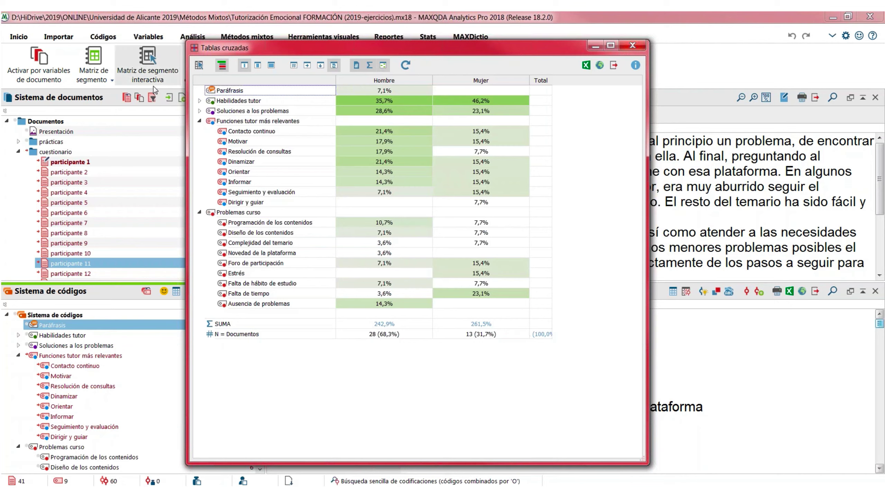
Inspect the subcodes of Habilidades tutor and Soluciones a los problemas in the crosstab, and collapse all parent codes
click(199, 100)
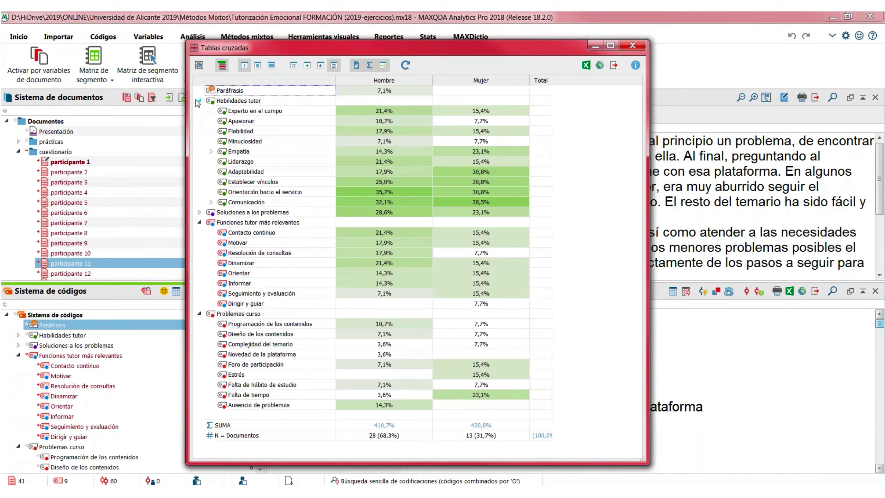
click(200, 212)
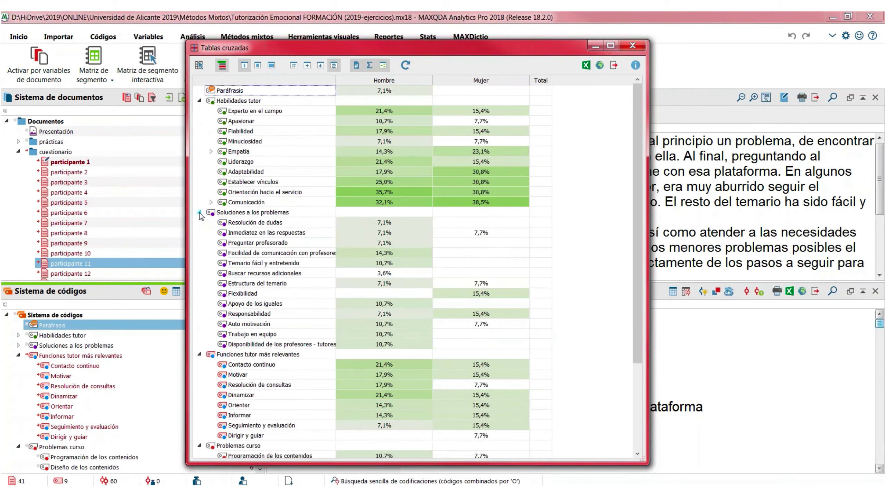
click(200, 212)
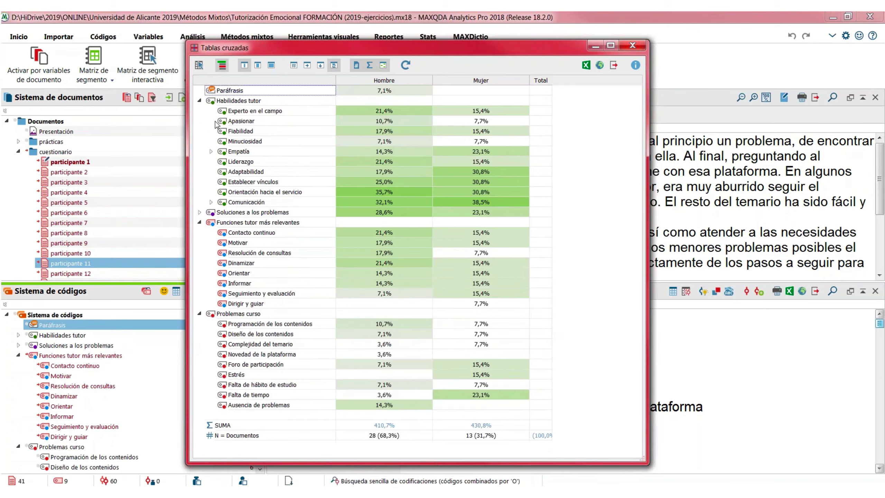
click(199, 101)
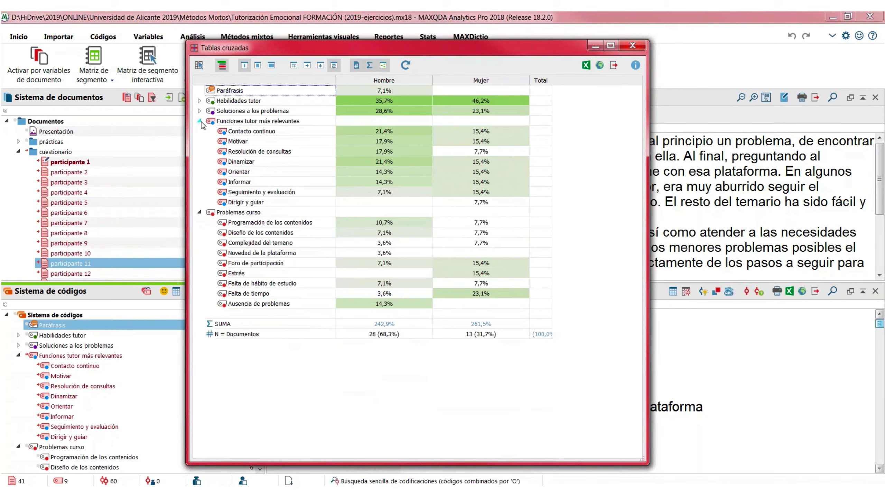
click(199, 121)
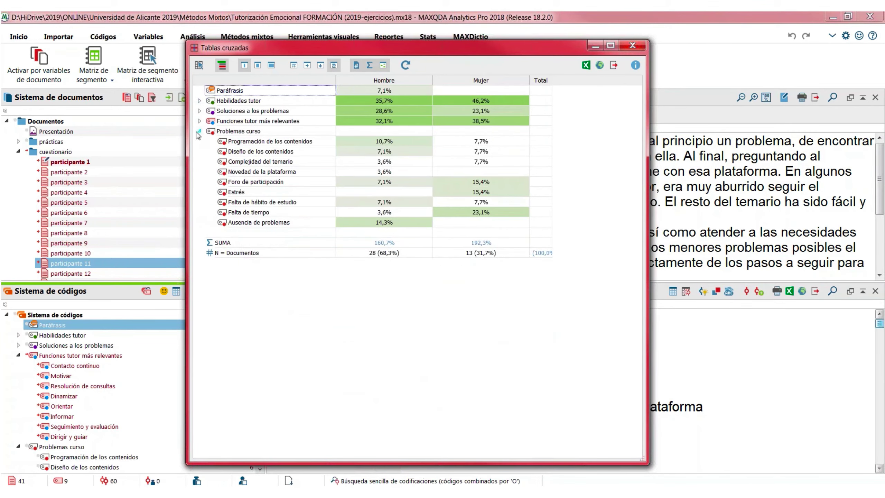
click(201, 132)
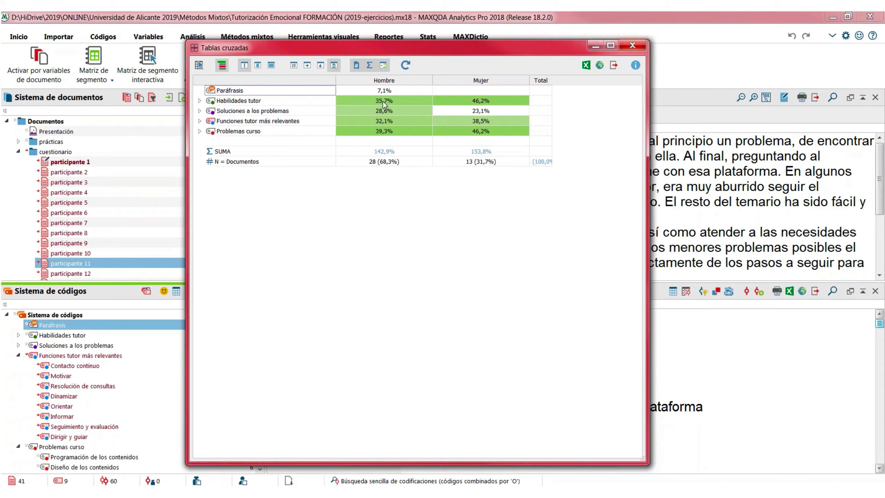
Label the crosstab columns with variable and value, compare segment counts with row percentages, and close the crosstab
click(257, 65)
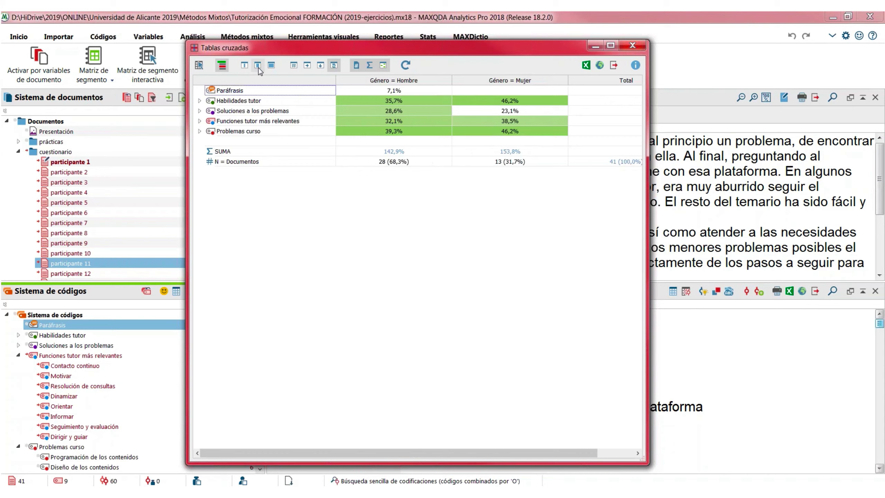
click(294, 69)
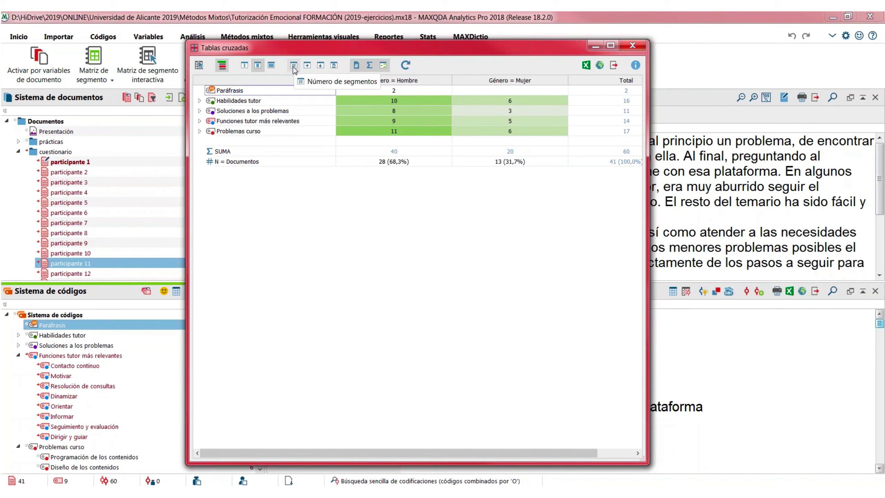
click(307, 66)
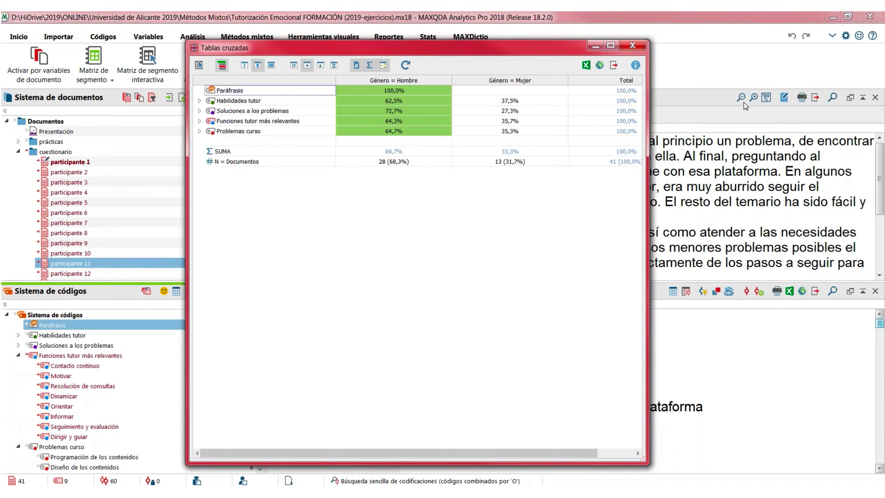
drag(646, 173, 711, 173)
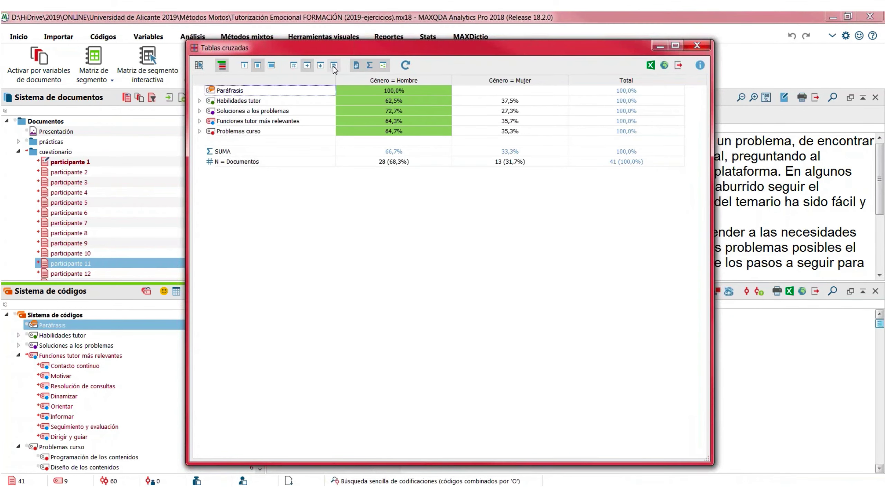
click(357, 65)
click(697, 46)
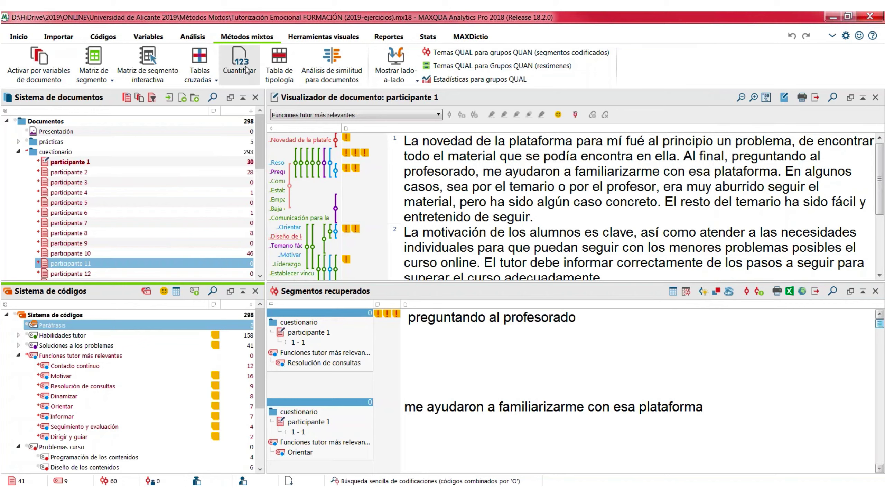
Set Género: Hombre and Género: Mujer as the row variables of a new typology table
click(55, 357)
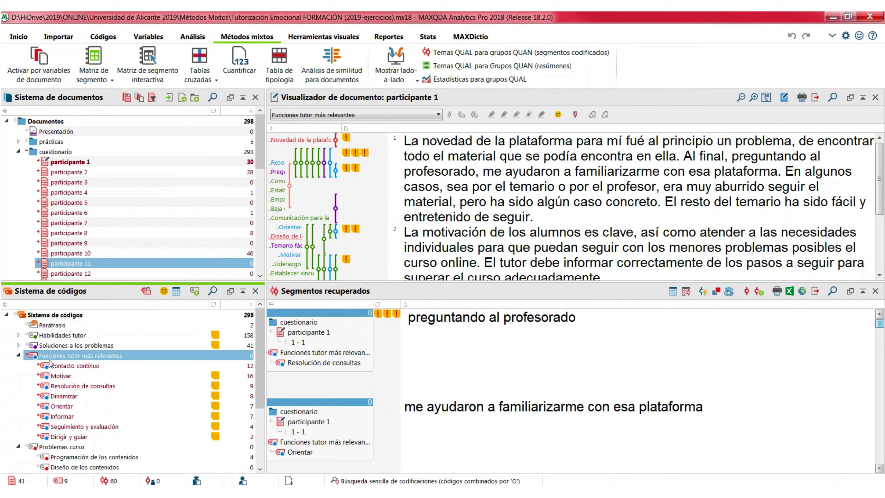
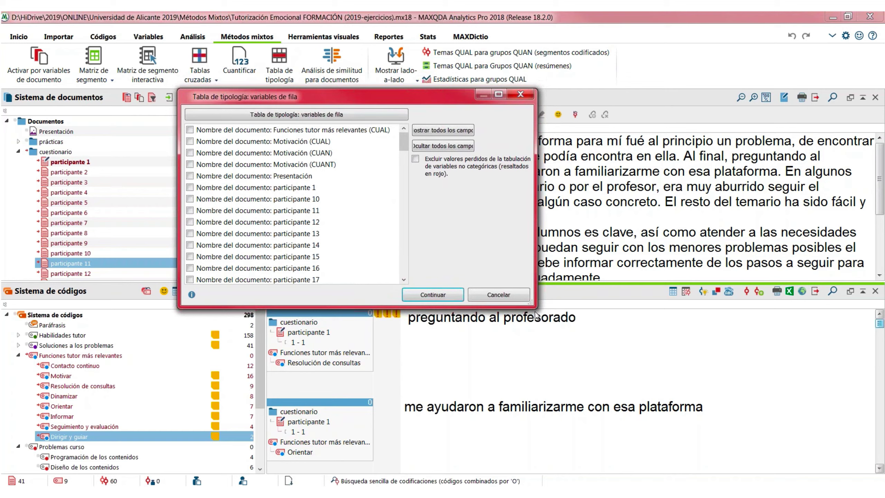
drag(531, 302, 574, 354)
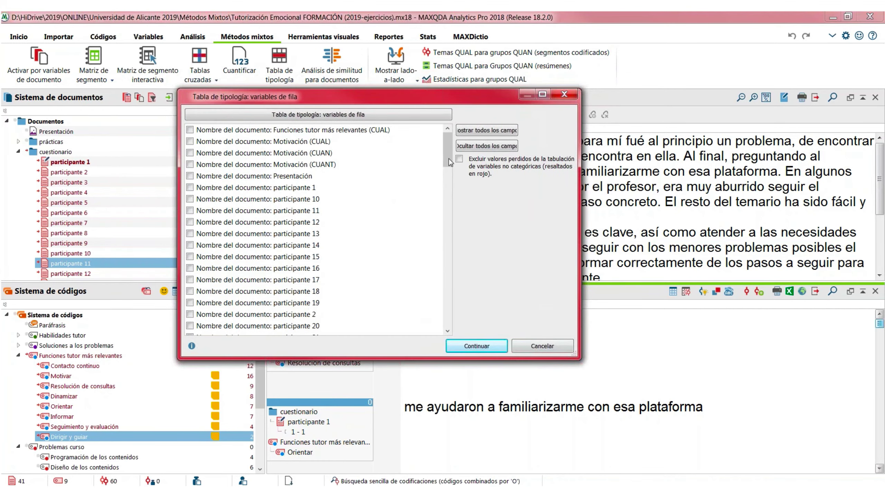
drag(449, 158, 455, 240)
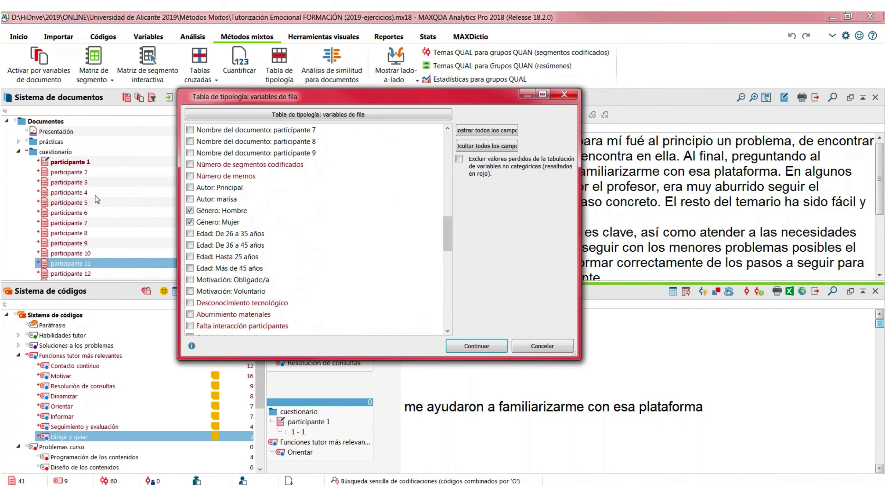
click(190, 221)
click(475, 348)
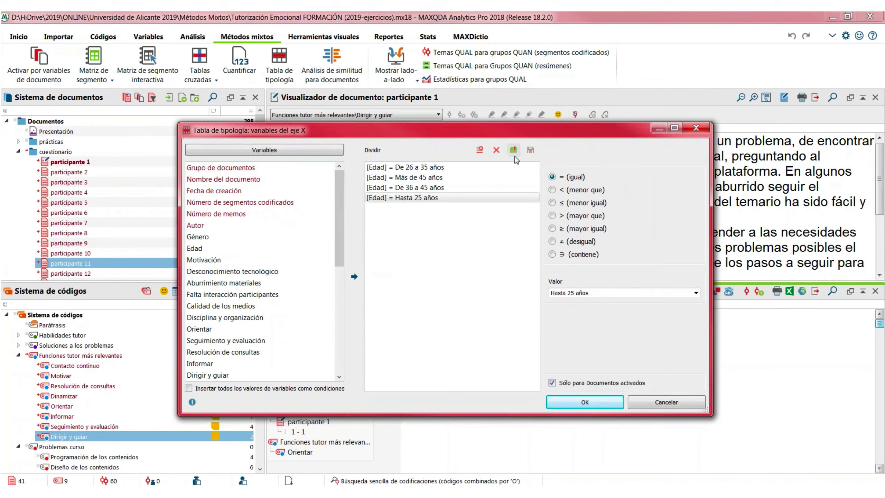
Replace the typology table's column conditions with all values of Edad and generate the table for activated documents only
click(496, 150)
click(467, 308)
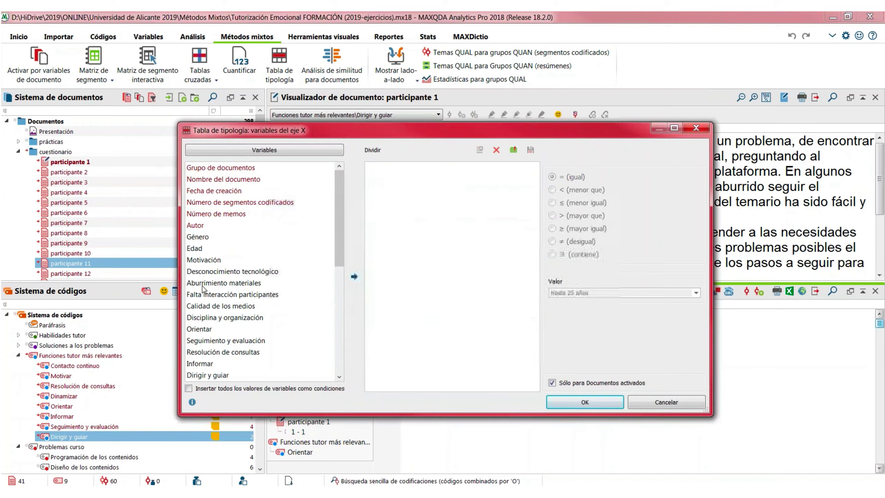
click(193, 249)
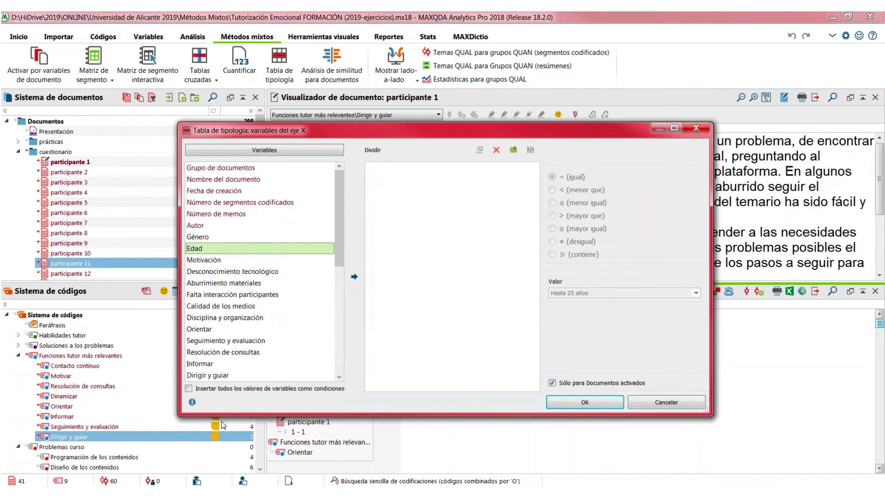
click(240, 390)
click(355, 277)
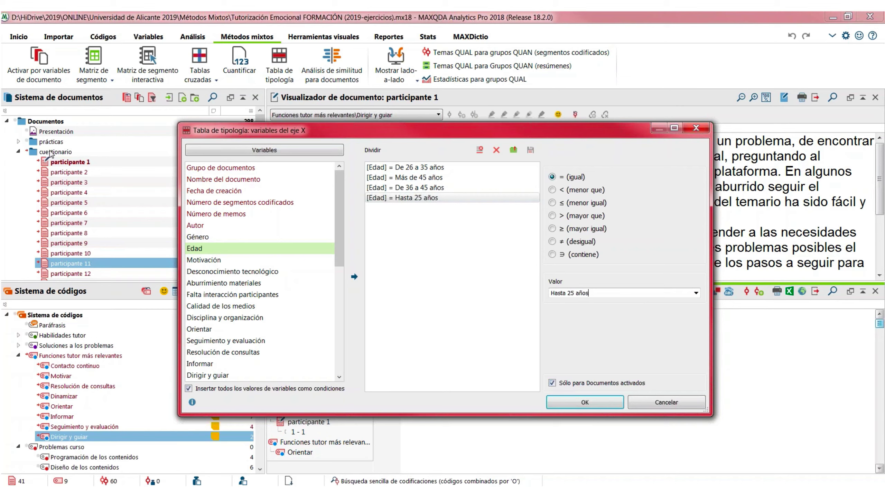
click(590, 402)
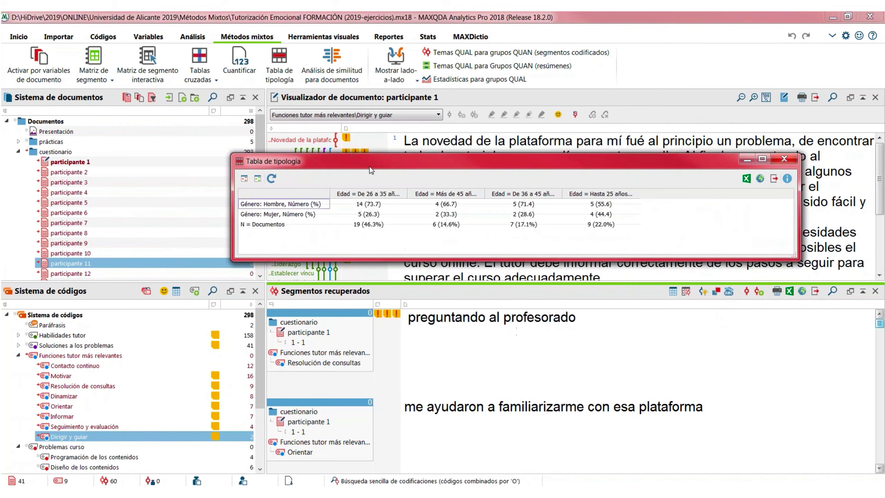
Highlight the largest and smallest values in each row of the typology table, widen the first two age columns, and close it
drag(370, 168, 227, 148)
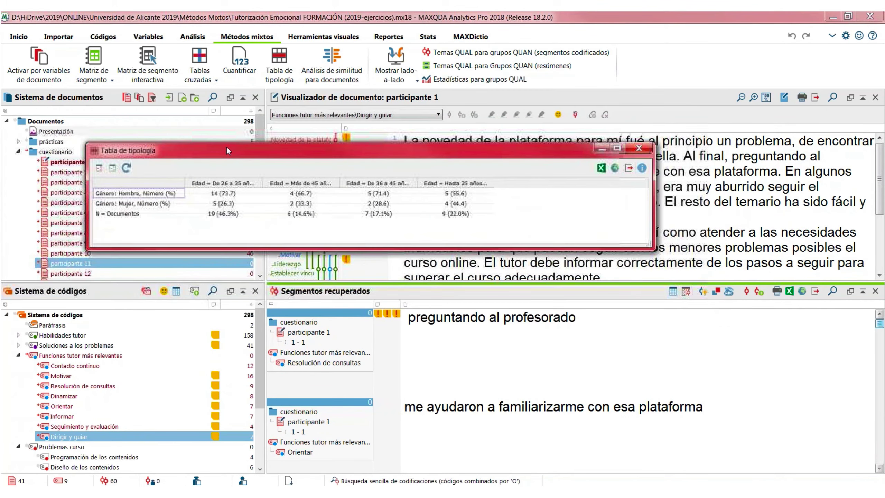
click(113, 169)
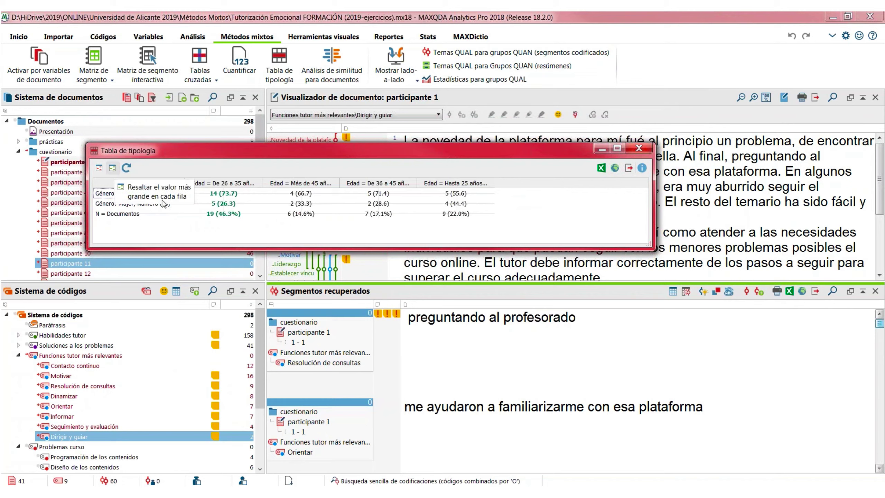
drag(263, 184, 300, 183)
drag(375, 183, 409, 182)
click(99, 167)
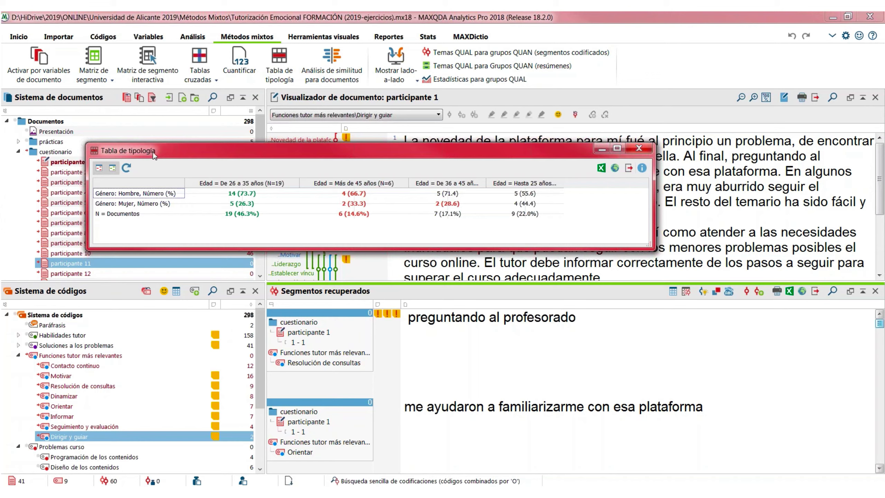
drag(154, 156, 125, 110)
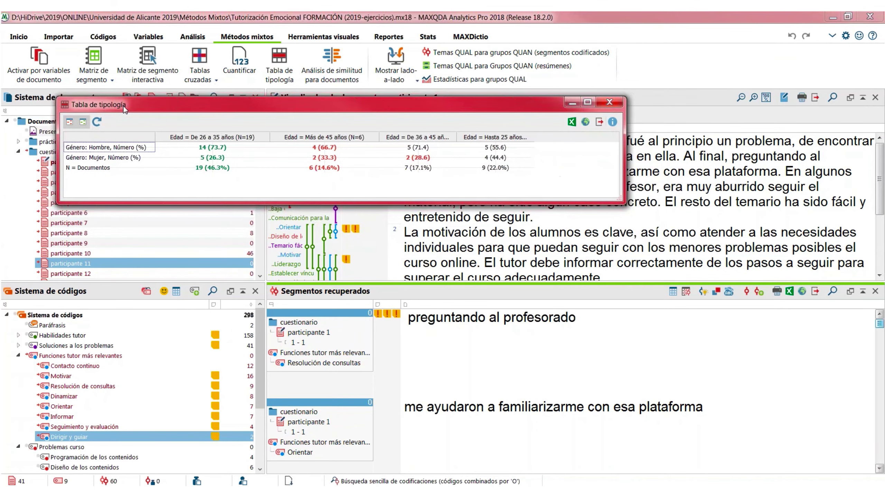
click(610, 102)
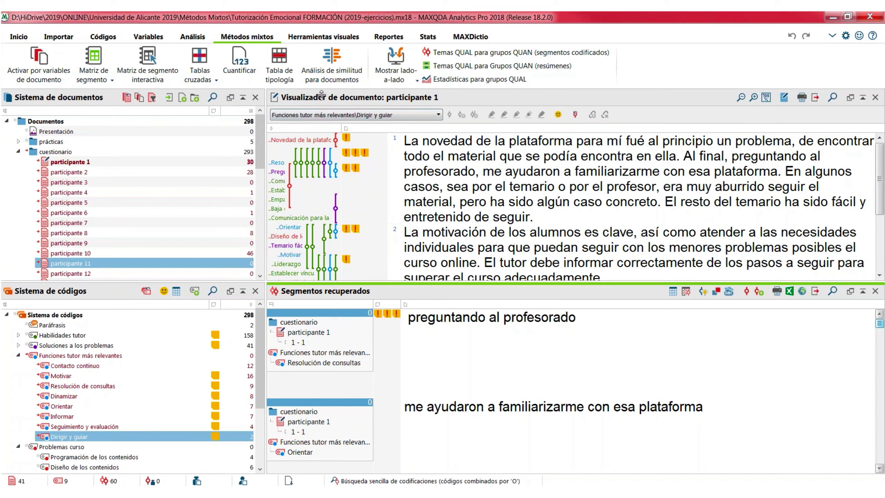
Open the document similarity analysis and start a new similarity/distance matrix, moving the windows clear of the code system
click(338, 81)
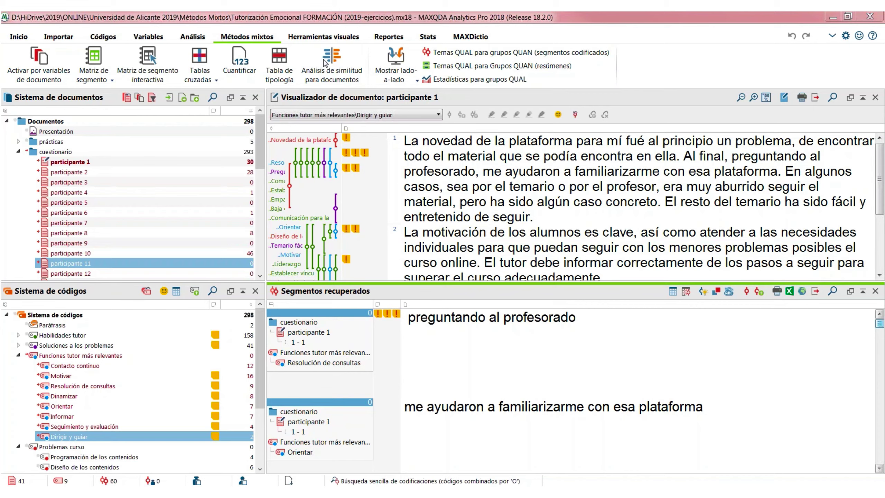
drag(796, 59, 177, 60)
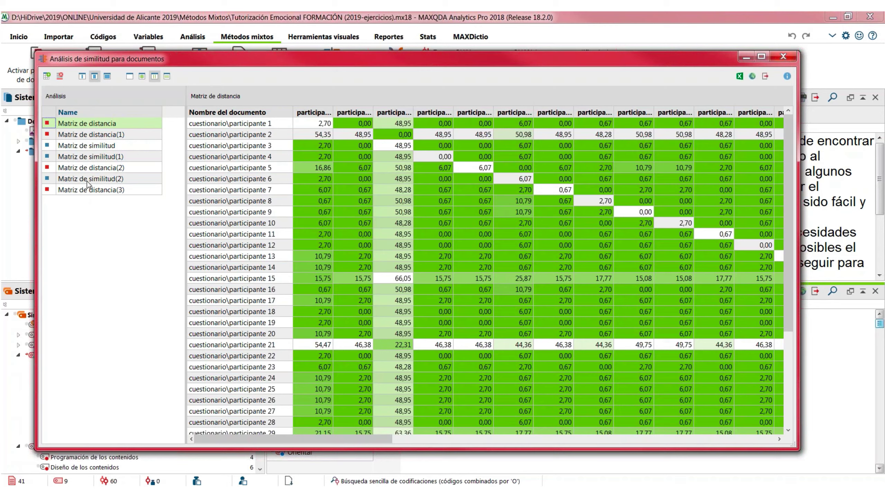
mouse_move(87, 181)
click(48, 77)
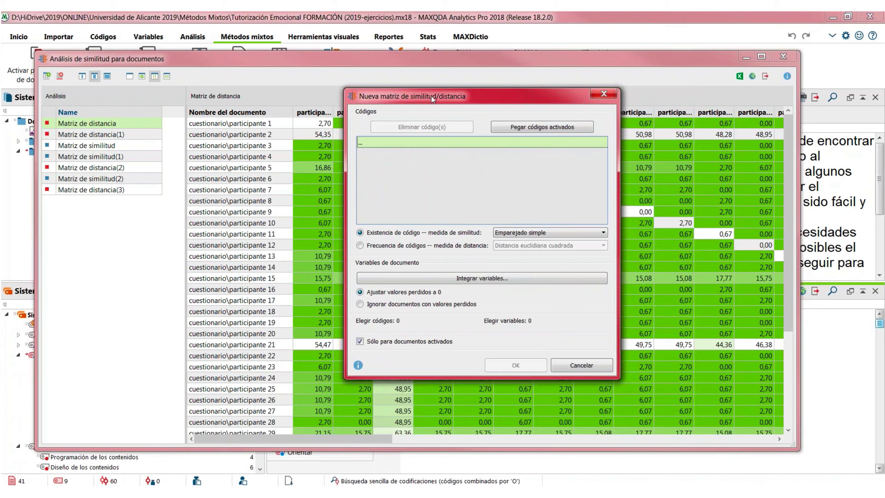
drag(431, 95, 422, 58)
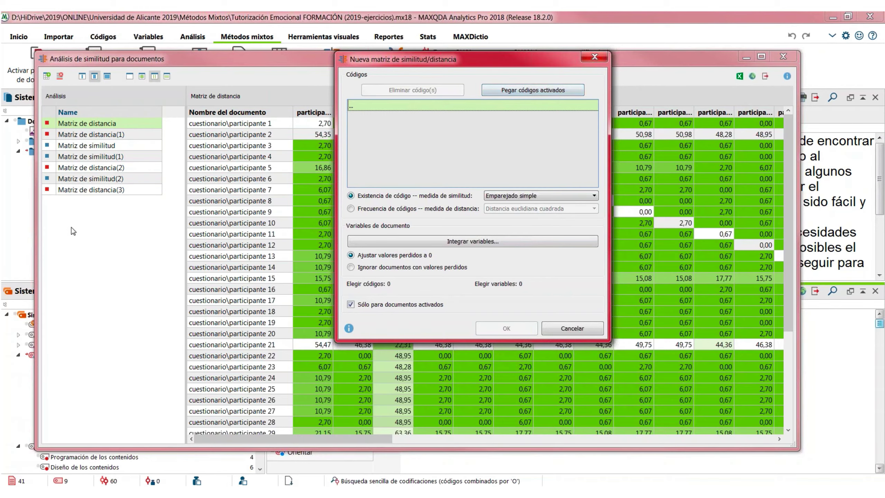
key(Escape)
drag(37, 249, 210, 248)
drag(383, 66, 390, 90)
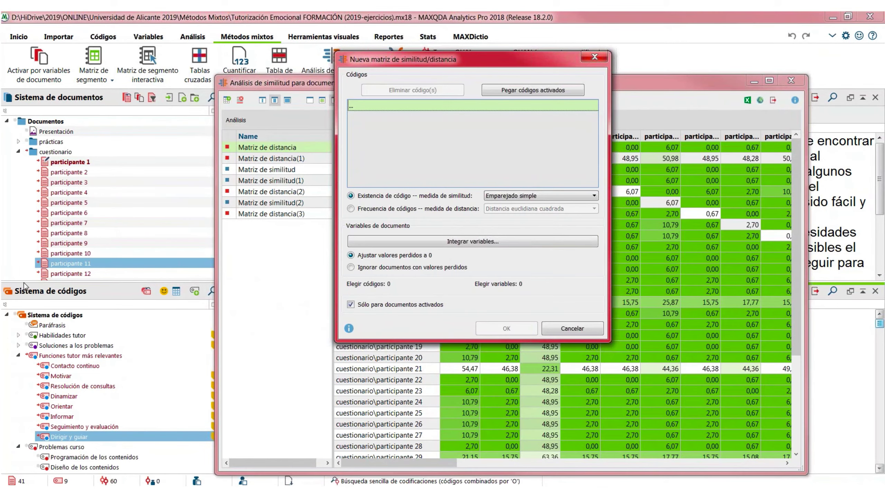
Deactivate only the parent code Funciones tutor más relevantes and insert its activated subcodes into the new matrix, keeping the Emparejado simple measure
right_click(46, 359)
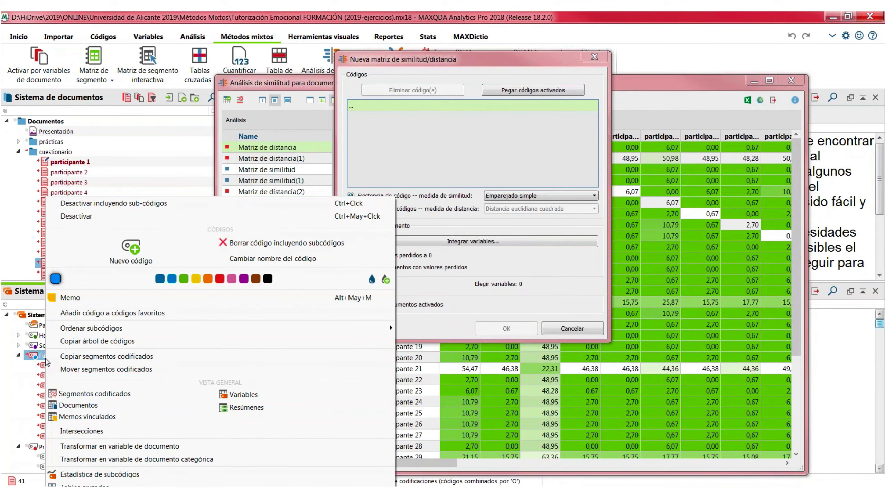
click(89, 217)
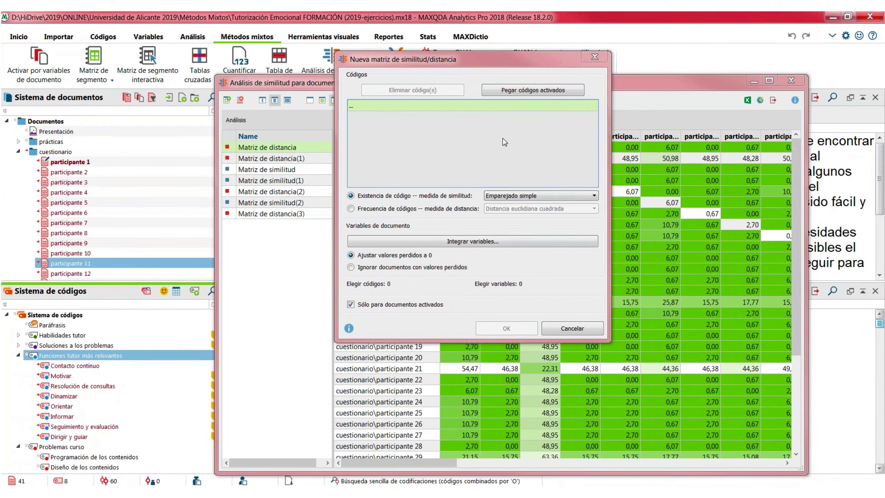
click(526, 91)
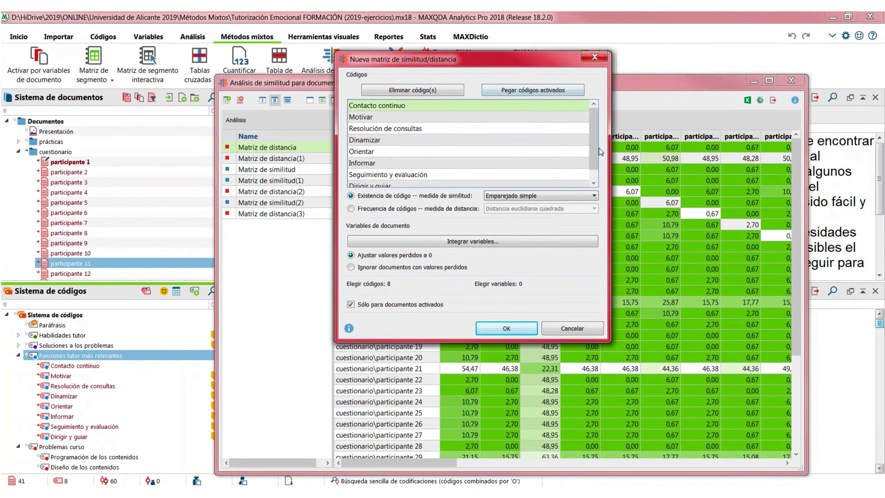
drag(597, 148, 597, 163)
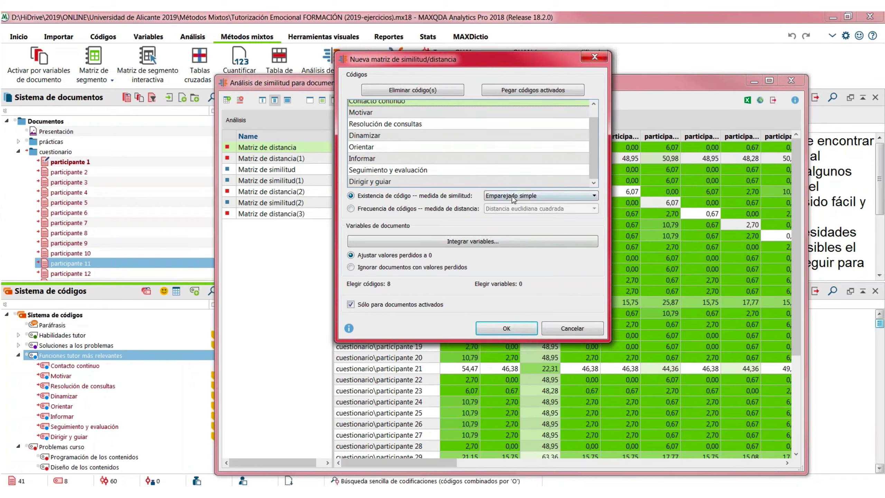
click(595, 197)
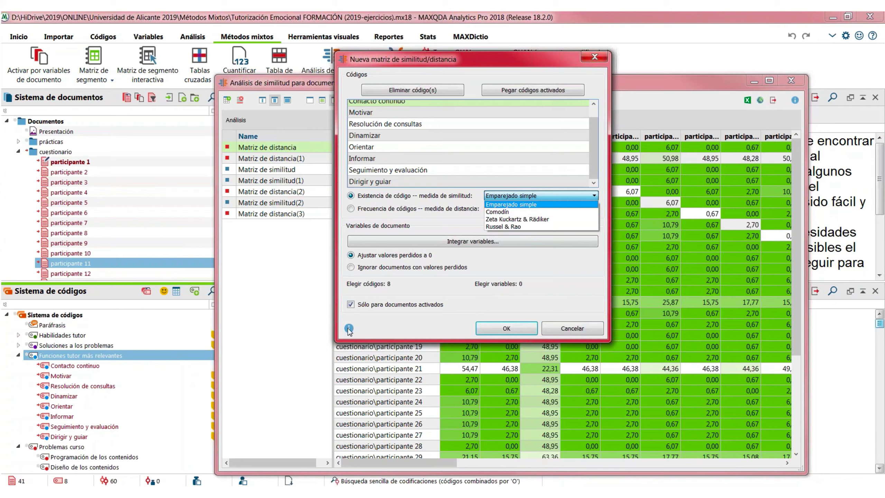
click(483, 222)
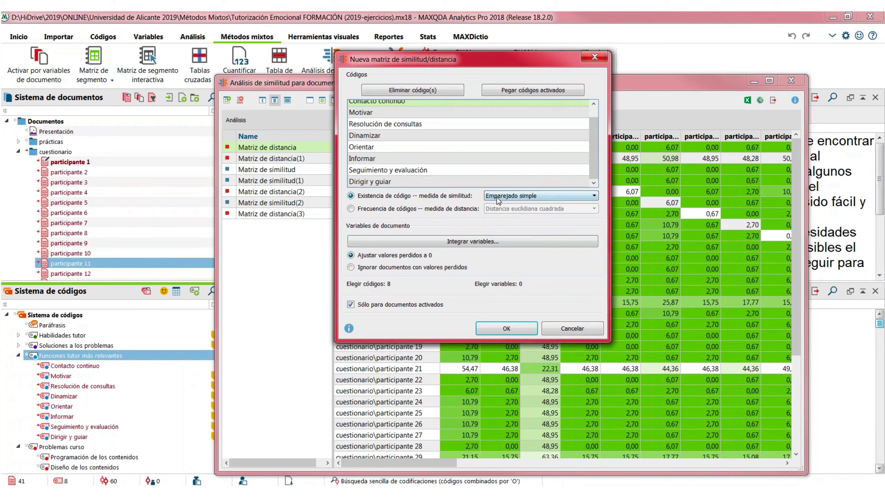
Integrate the variable condition Género = Mujer and generate the similarity matrix for activated documents only
click(436, 243)
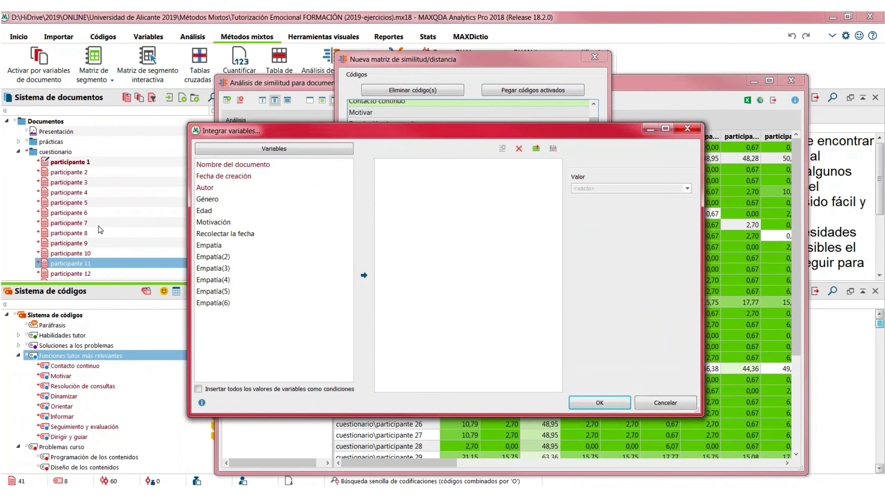
click(210, 199)
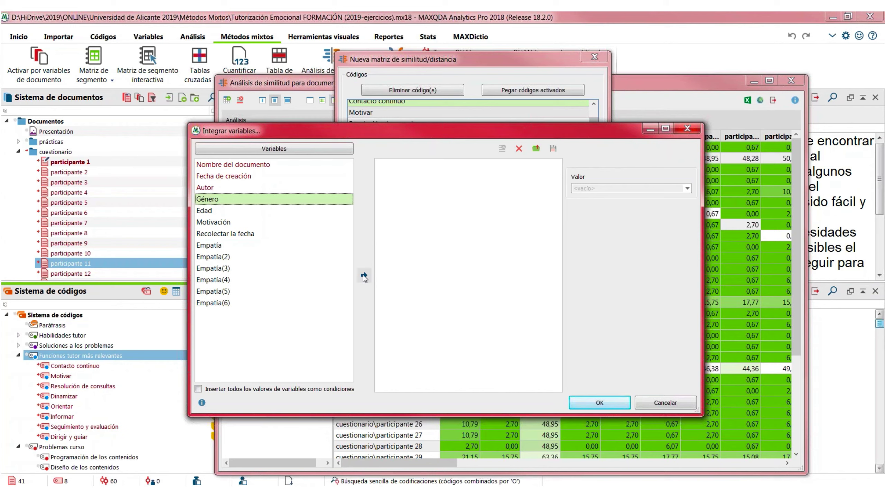
click(364, 276)
click(687, 189)
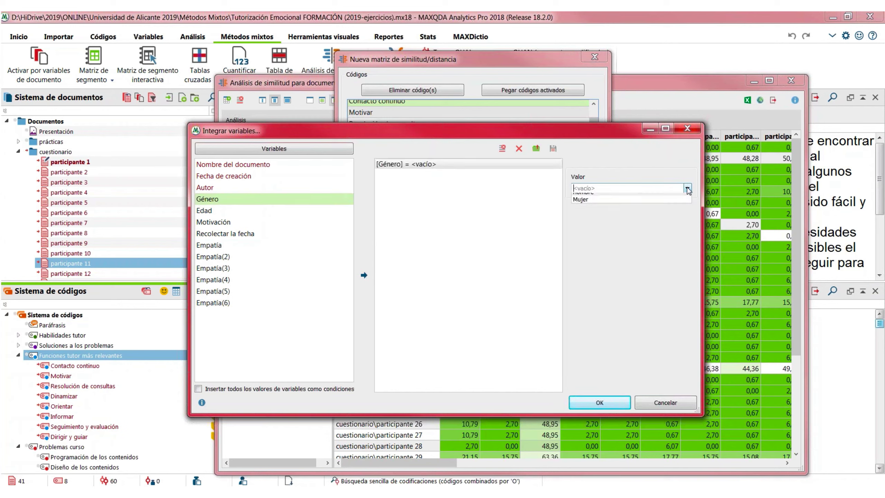
click(678, 204)
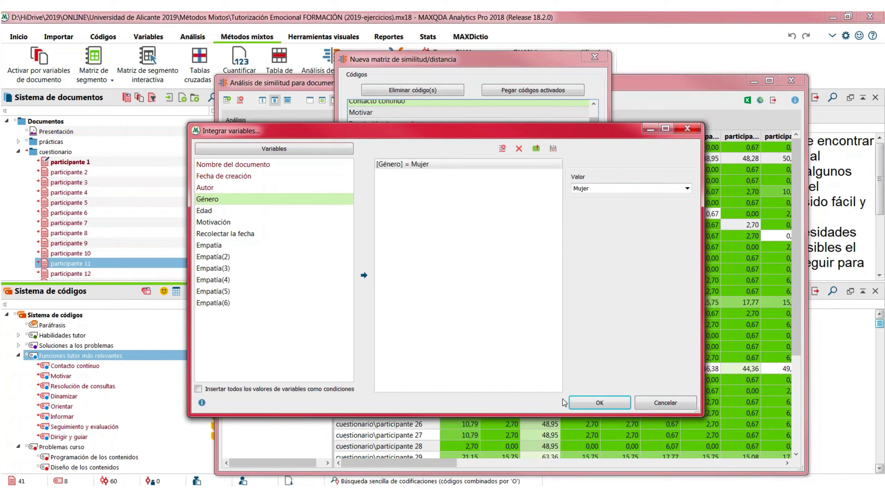
click(592, 403)
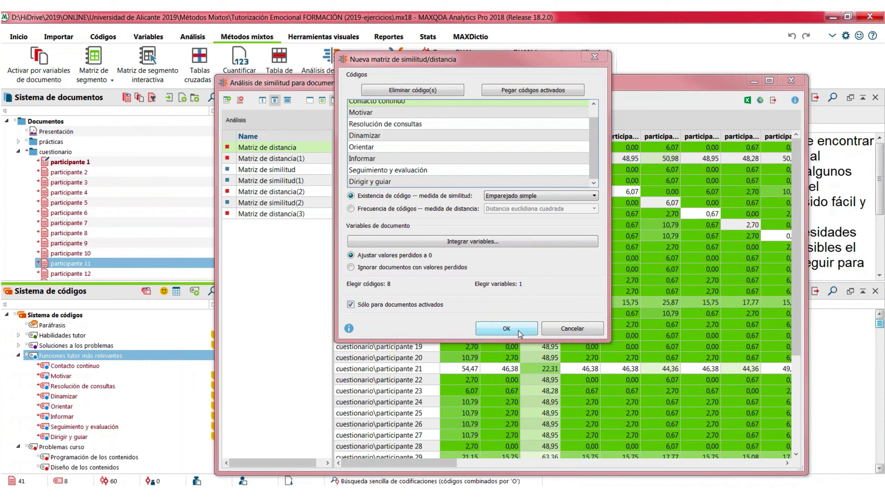
click(505, 328)
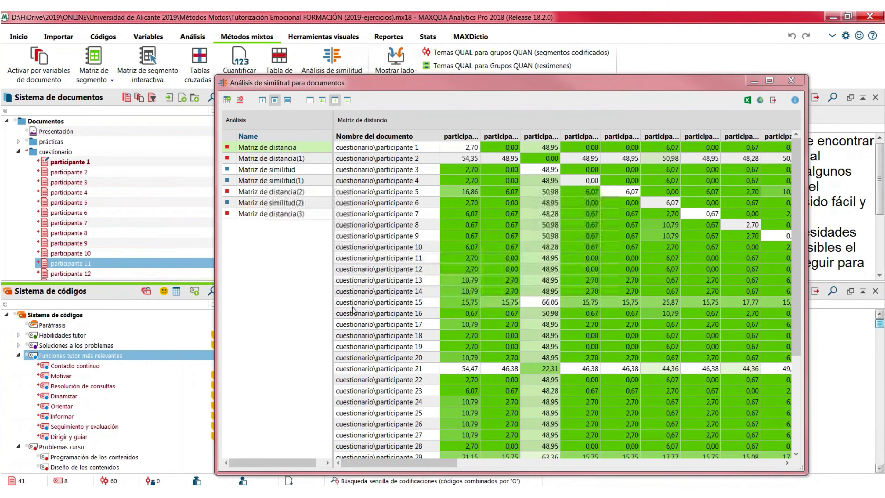
Enlarge the similarity analysis window, switch the matrix to wide columns, and narrow the document name column
drag(381, 84, 207, 47)
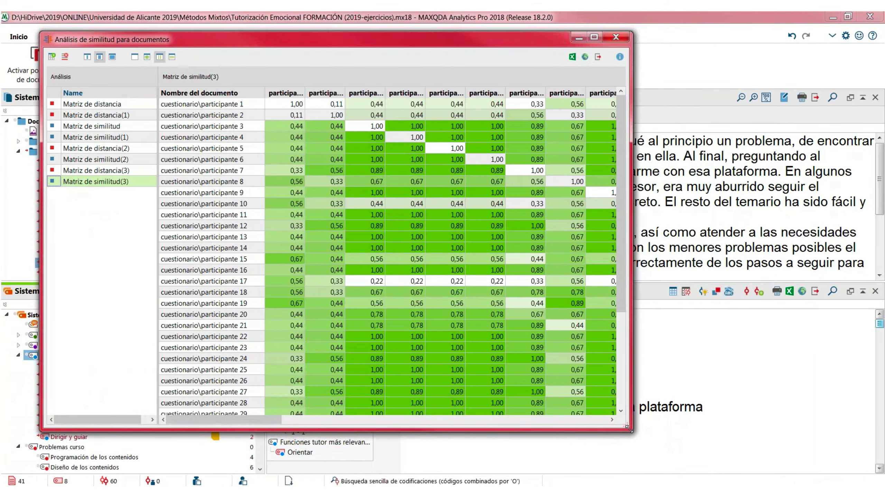
drag(632, 434, 735, 463)
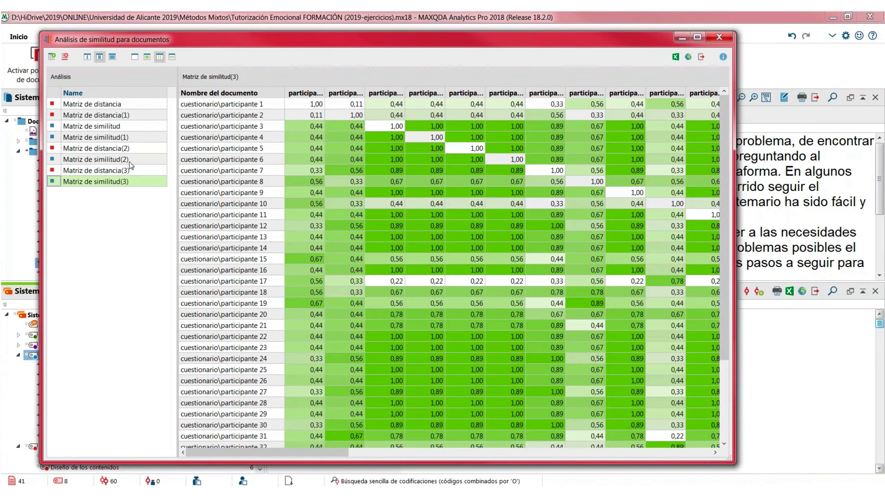
click(116, 58)
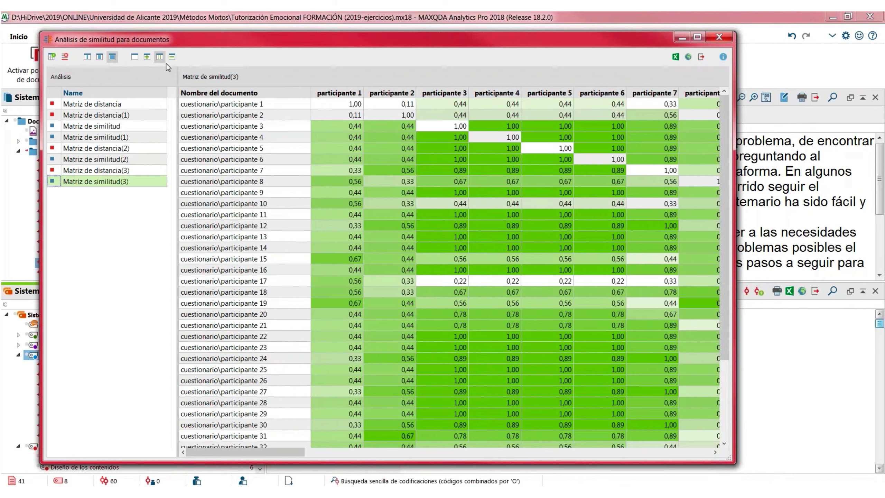
drag(309, 87, 284, 87)
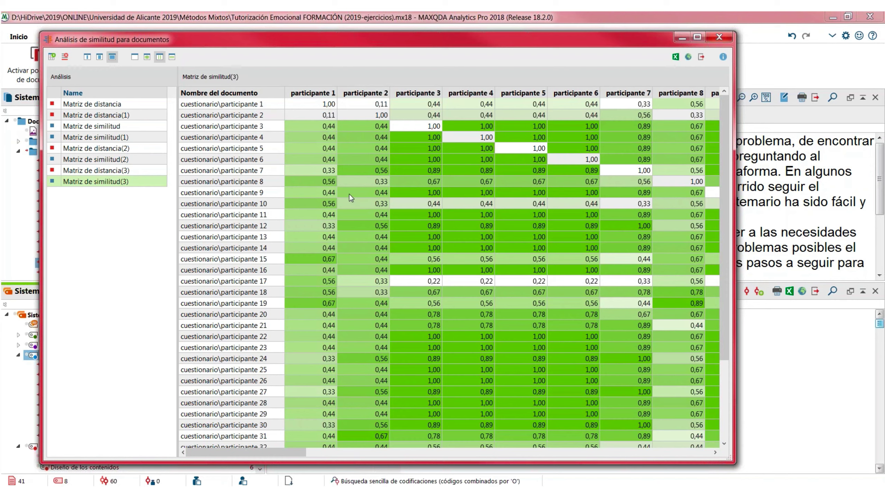
Move the document similarity analysis window to the screen's upper-left corner and enlarge it to show more of the matrix
click(420, 161)
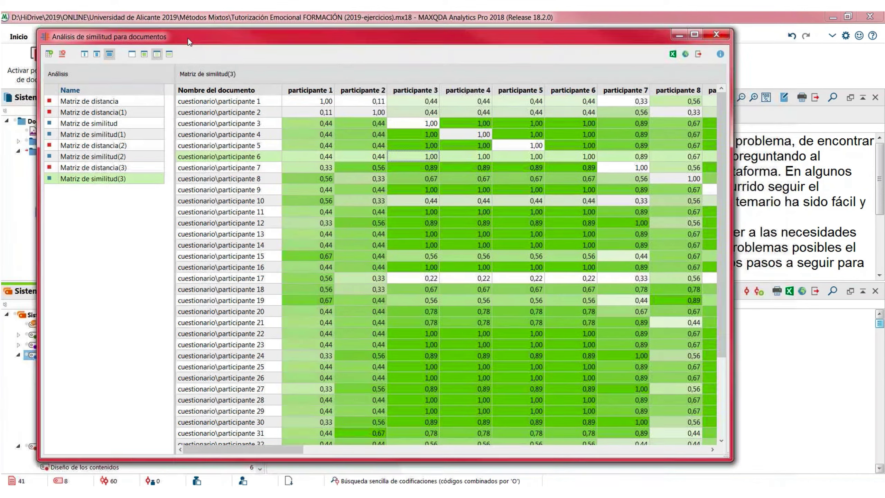
drag(188, 38, 155, 24)
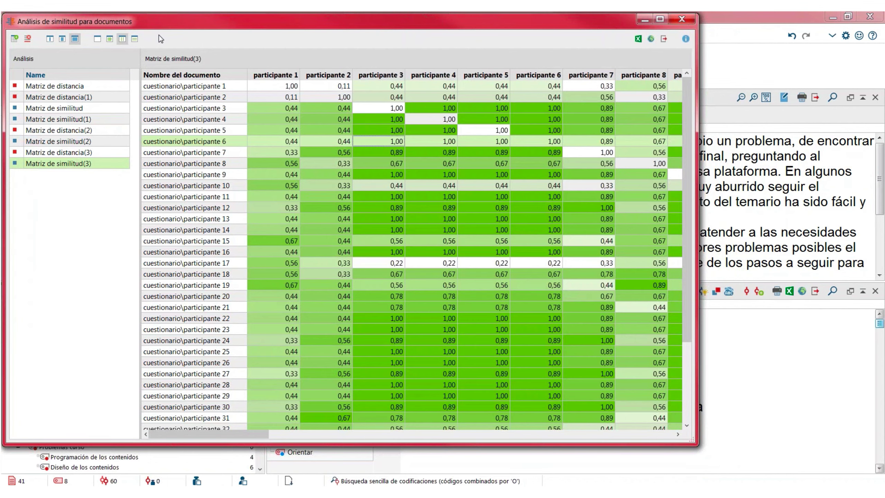
drag(149, 25, 148, 24)
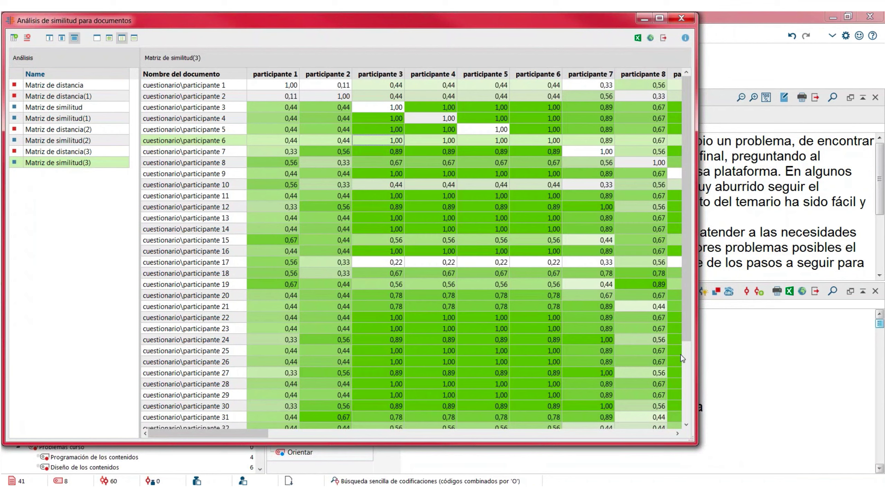
drag(696, 354, 717, 355)
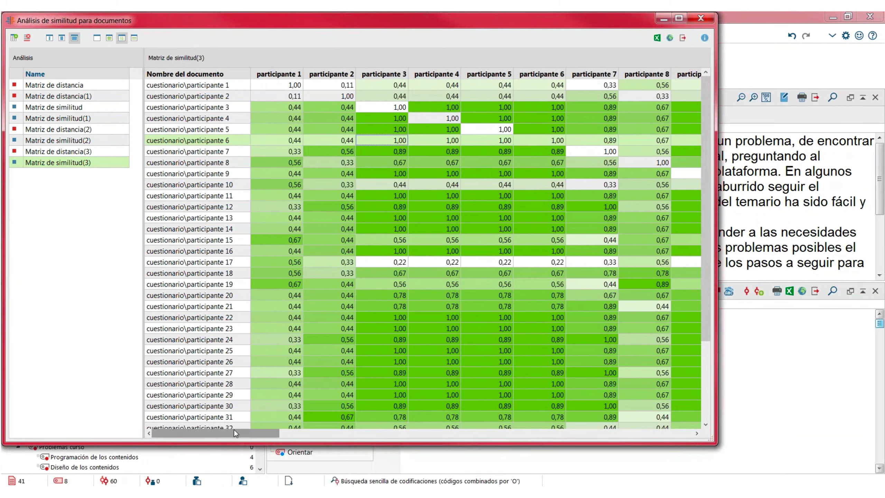
drag(243, 444, 243, 467)
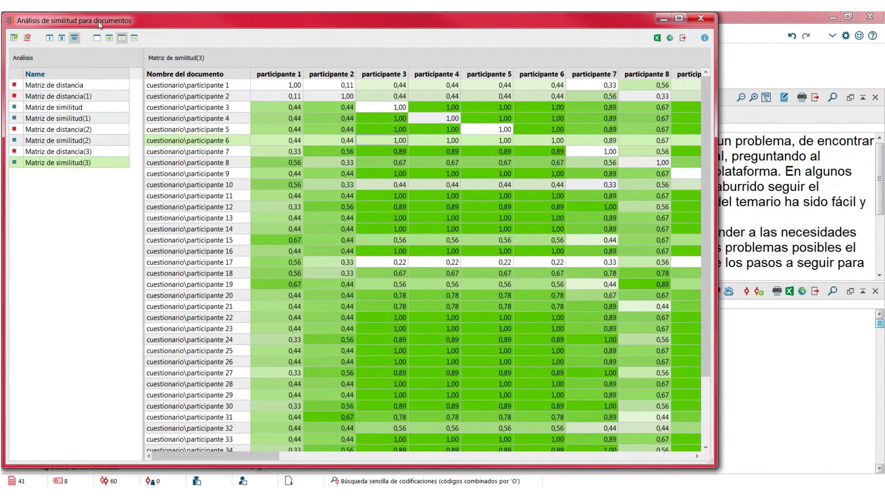
Start a new similarity/distance matrix based on code frequency, using Distancia euclidiana cuadrada as the distance measure
click(15, 40)
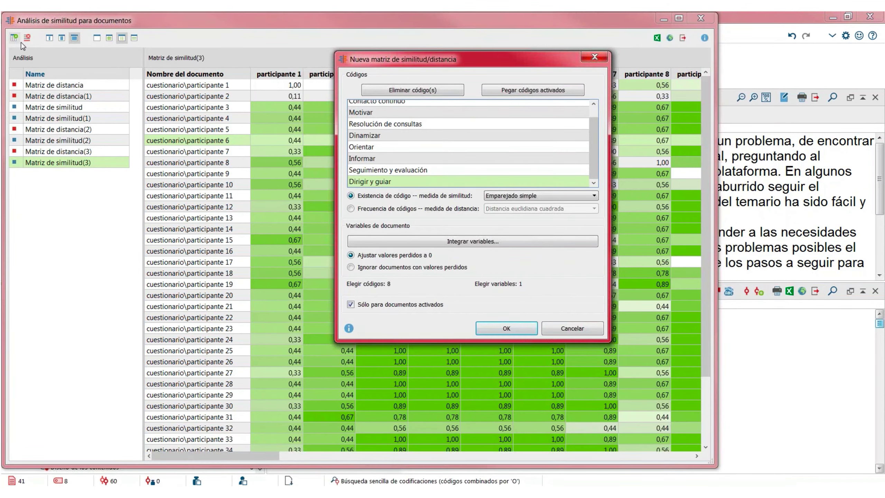
click(351, 209)
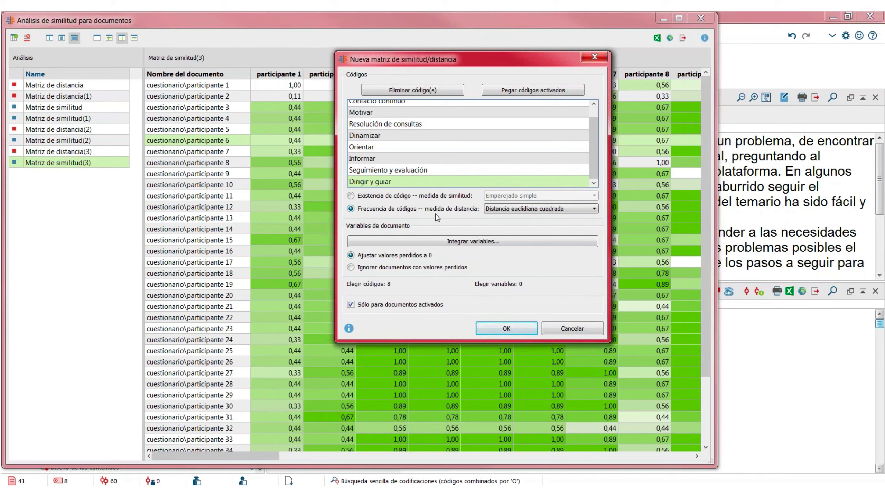
click(578, 213)
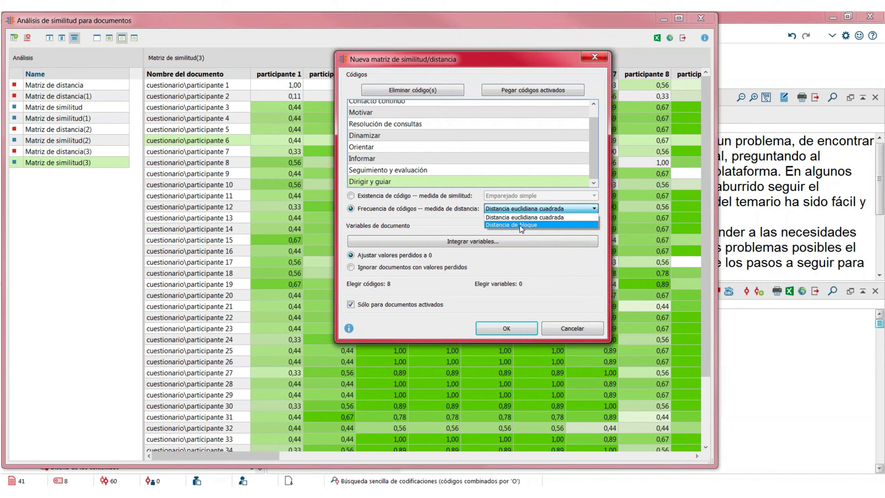
click(516, 217)
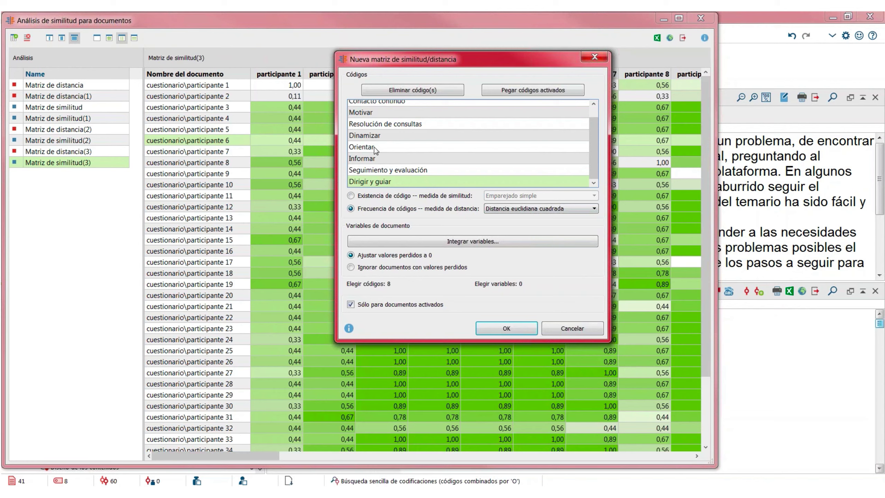
Integrate the variables Desconocimiento tecnológico and Informar and generate the distance matrix for activated documents only
click(411, 244)
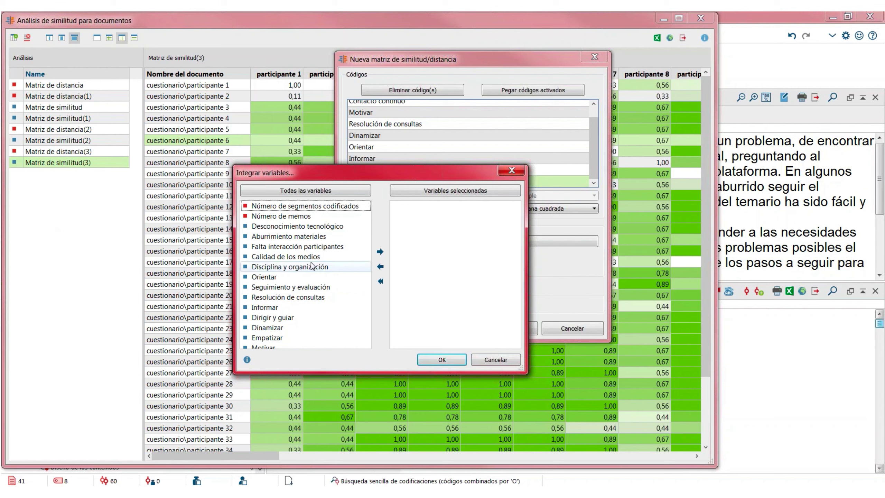
click(270, 227)
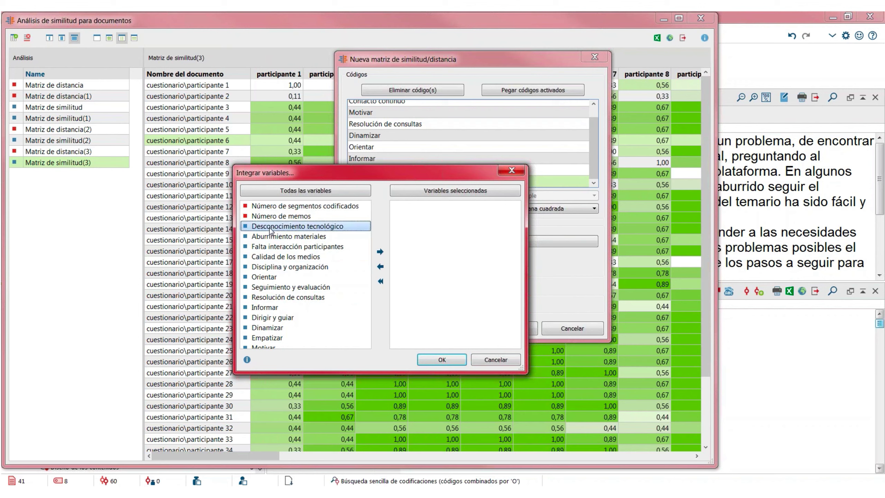
click(381, 252)
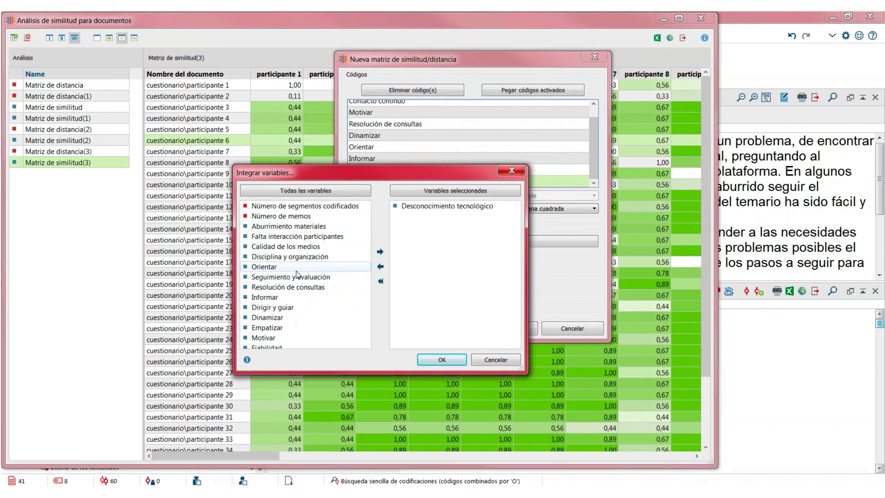
click(271, 298)
click(380, 251)
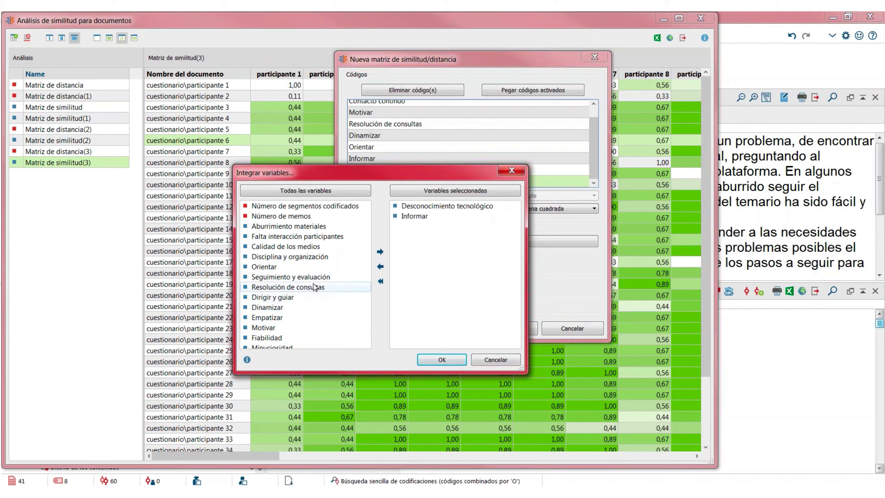
click(442, 360)
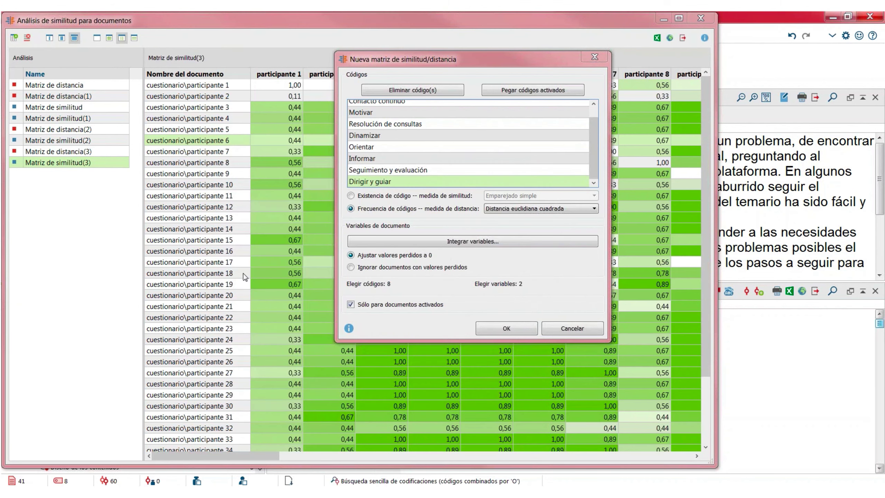
click(500, 328)
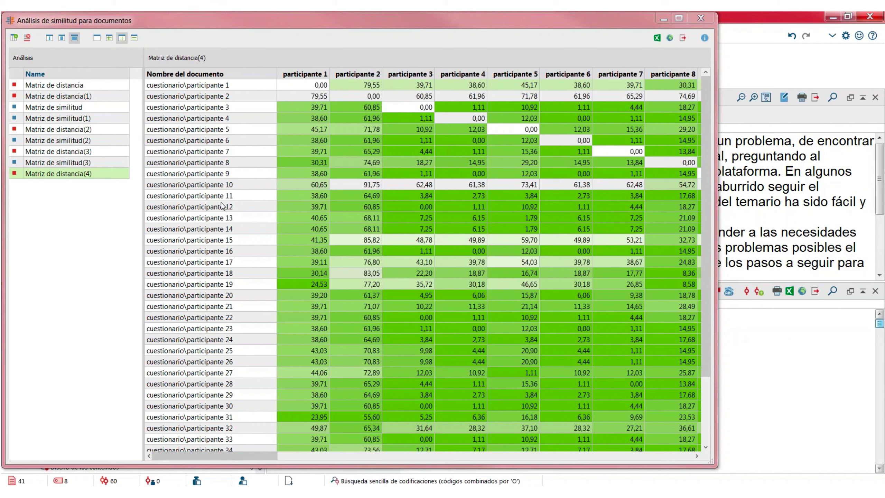
Narrow the document name column, examine the distances across participants in the maximized window, and close the similarity analysis
drag(277, 75, 244, 76)
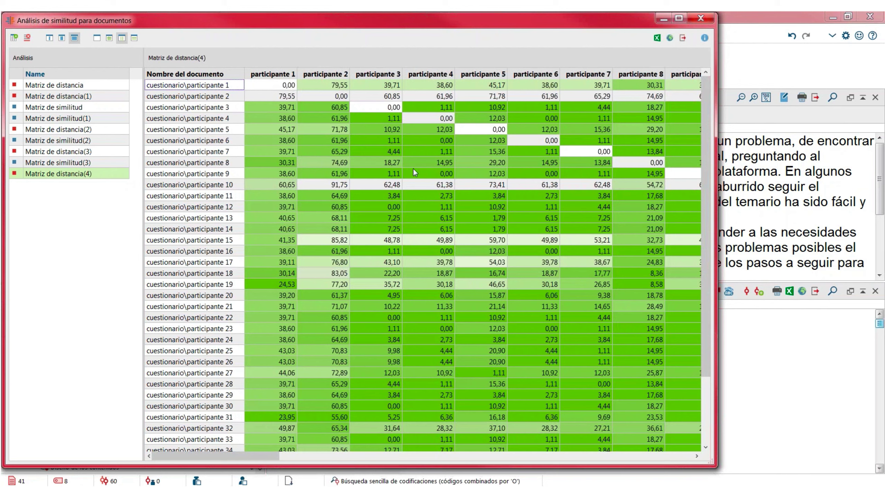
drag(211, 459, 310, 464)
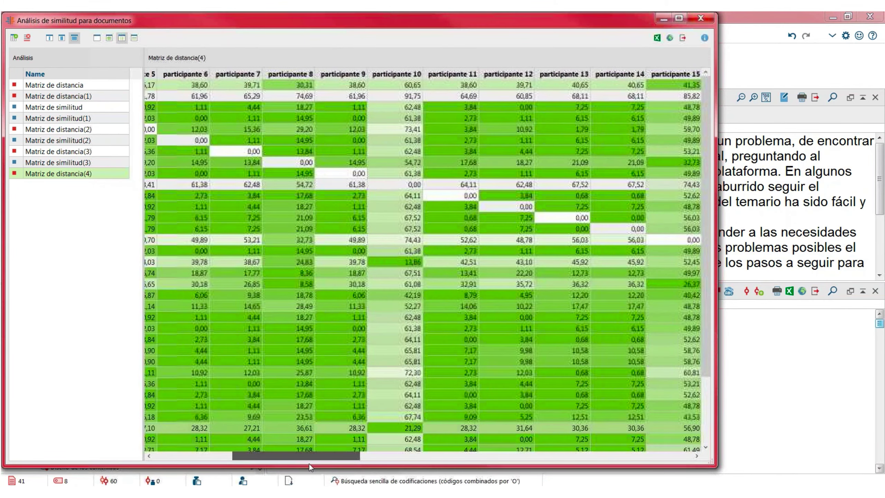
click(678, 19)
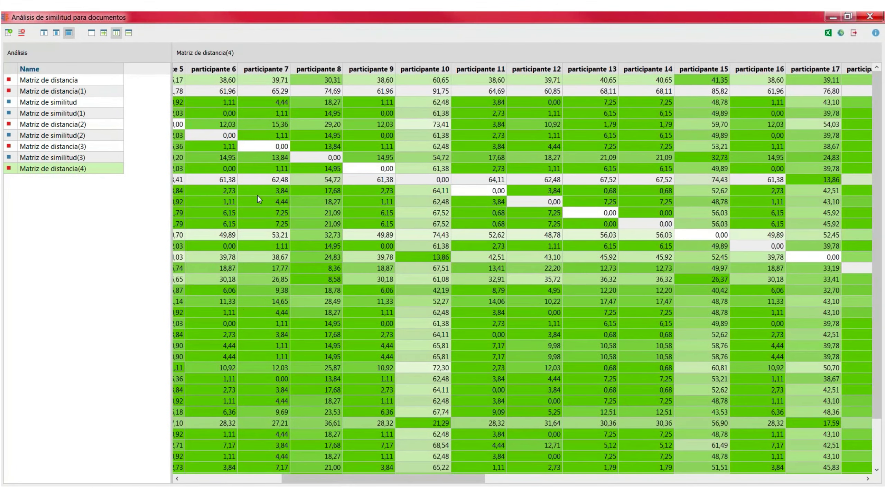
drag(293, 479, 539, 479)
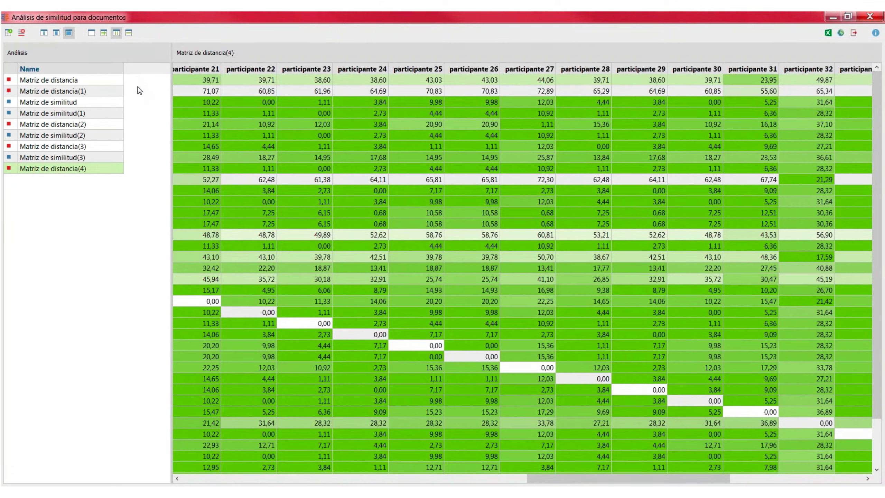
click(869, 18)
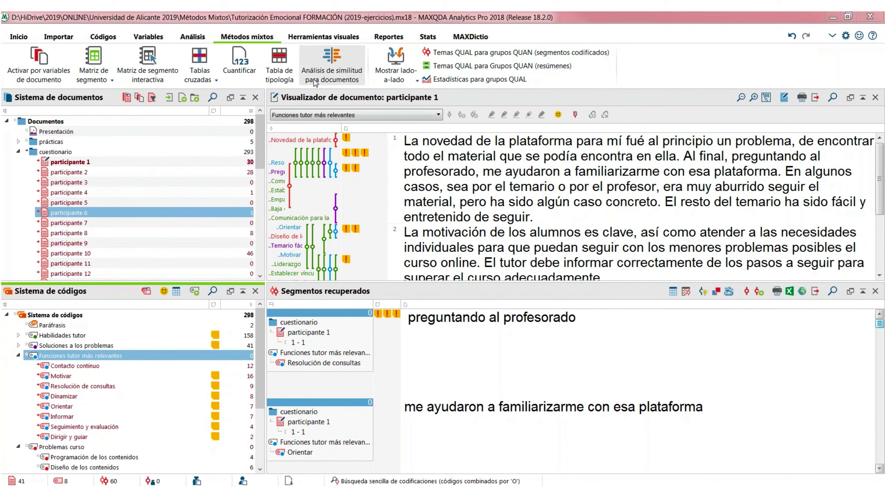
Start a side-by-side display of coded segments and add Motivar, Contacto continuo, Resolución de consultas and Dinamizar as themes
click(395, 84)
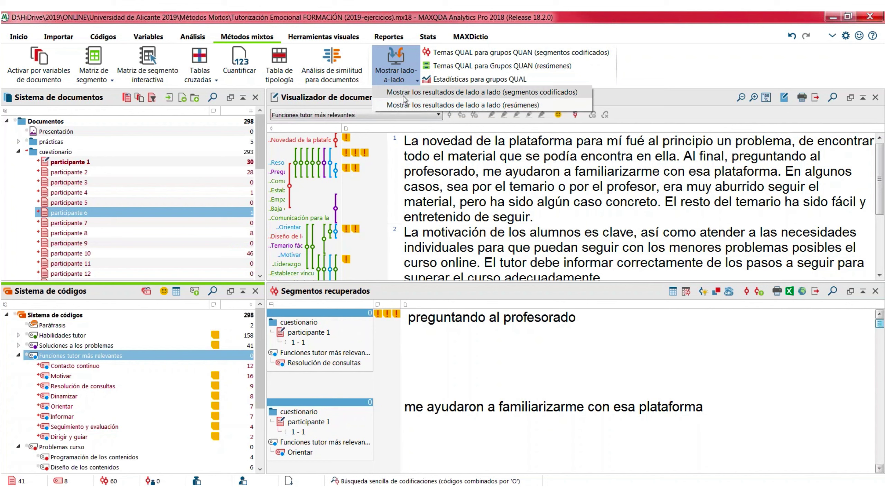
click(403, 95)
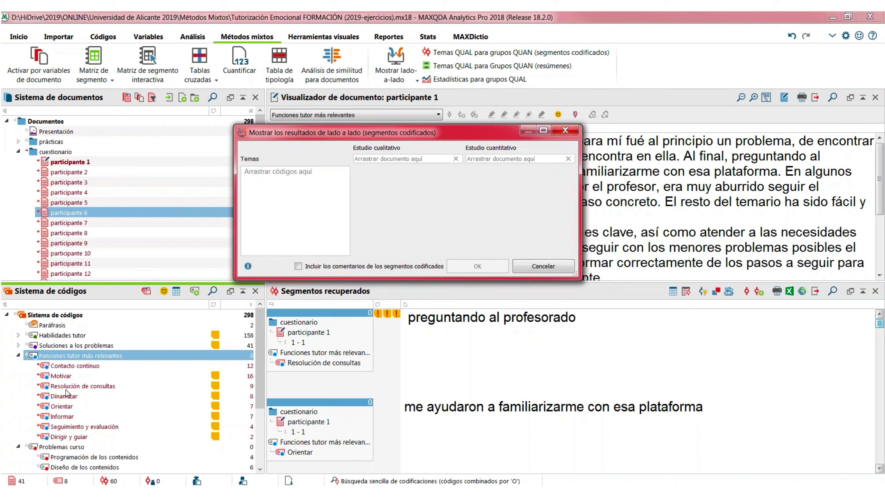
click(71, 377)
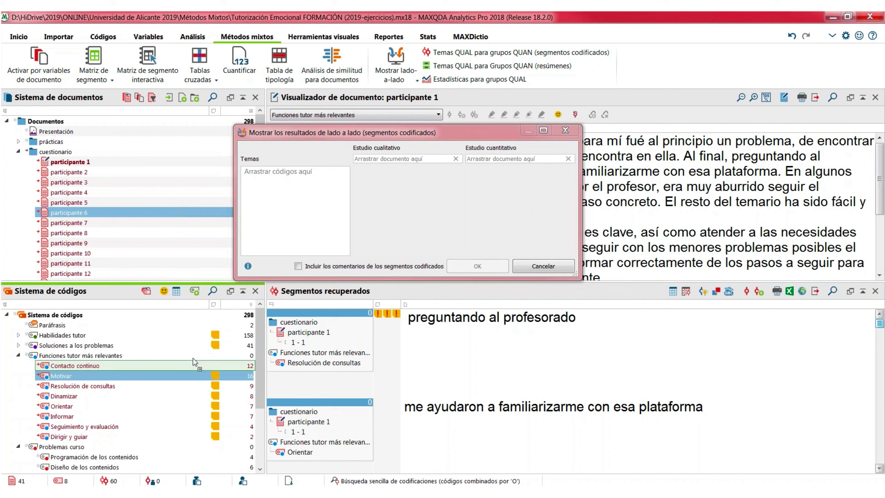
drag(72, 375, 292, 174)
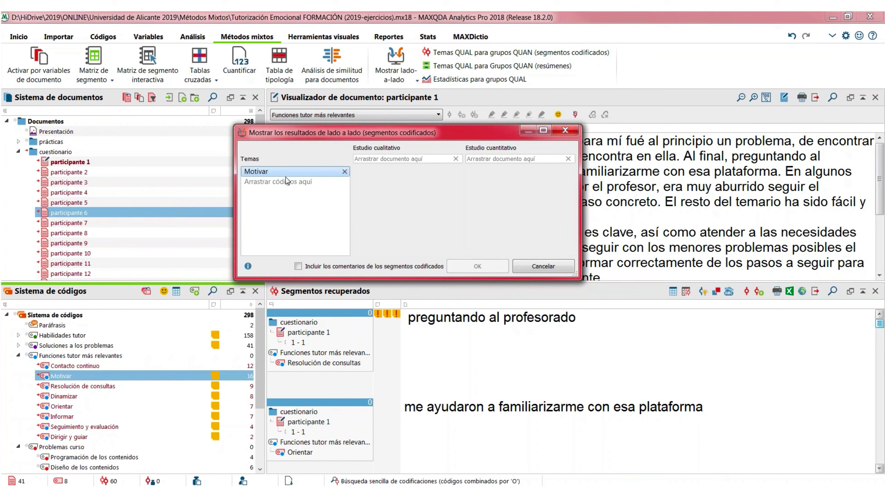
click(72, 367)
drag(73, 367, 260, 228)
drag(78, 387, 293, 209)
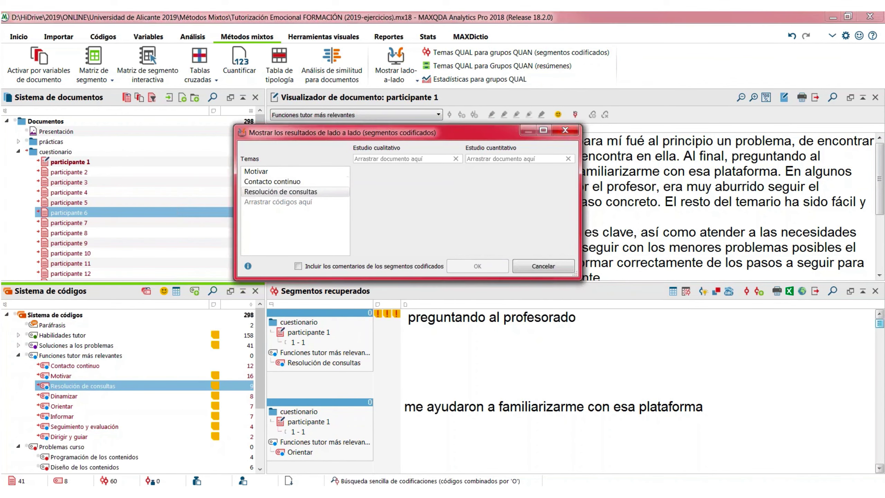
drag(80, 399, 295, 230)
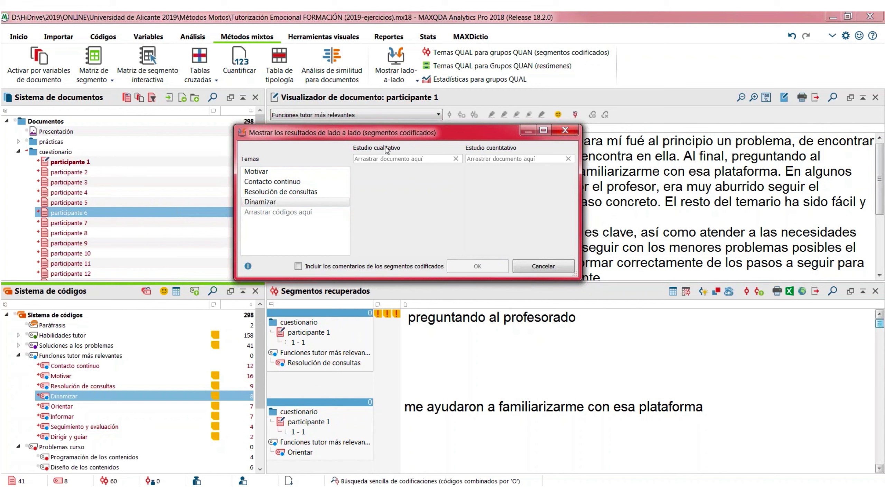
Assign Funciones tutor más relevantes (CUAL) as qualitative study and Motivación (CUANT) as quantitative study, generate the side-by-side display and show Motivar's results
click(18, 141)
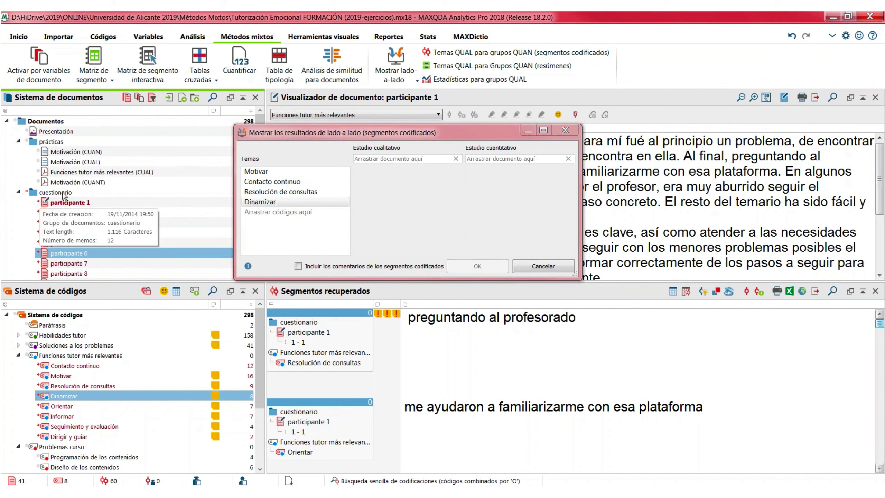
drag(116, 177, 374, 164)
drag(98, 183, 502, 162)
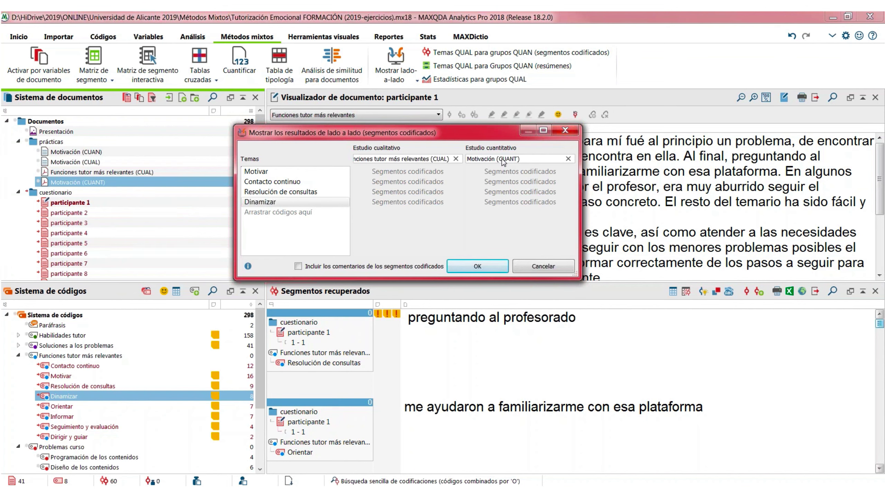
click(478, 266)
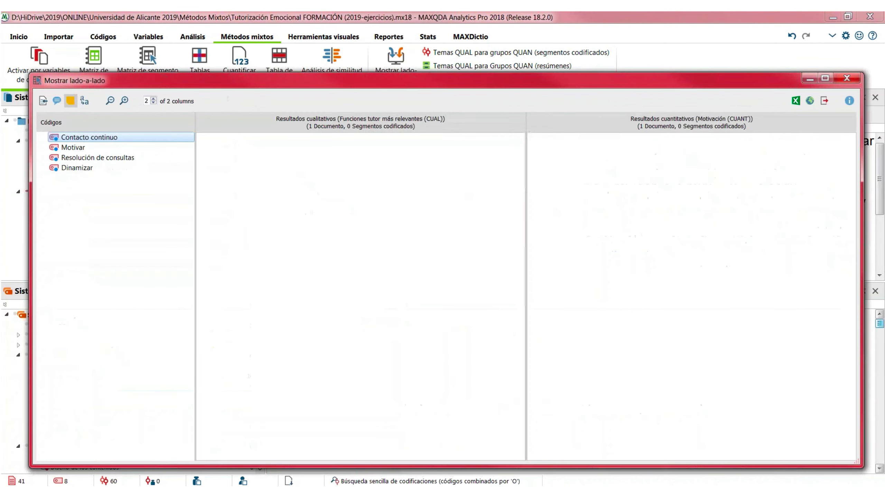
click(71, 149)
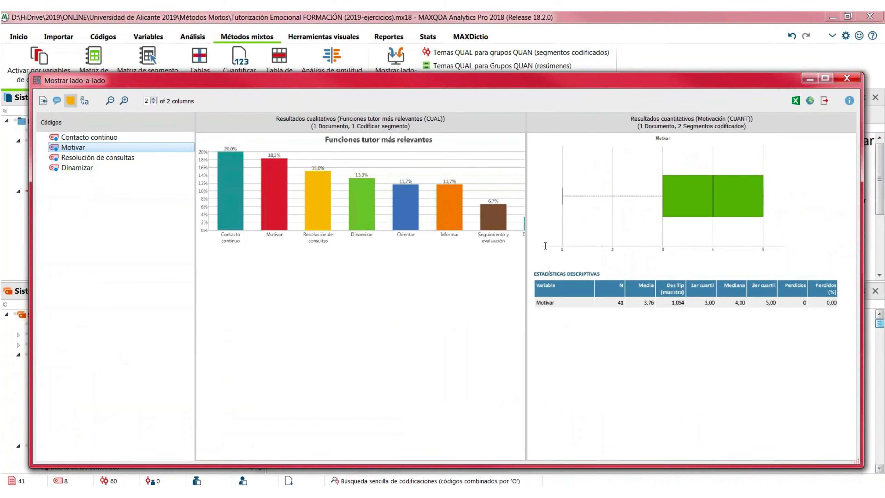
Move the side-by-side window aside, open the document Motivación (CUANT), and examine its segments coded with Motivar
drag(336, 83, 271, 55)
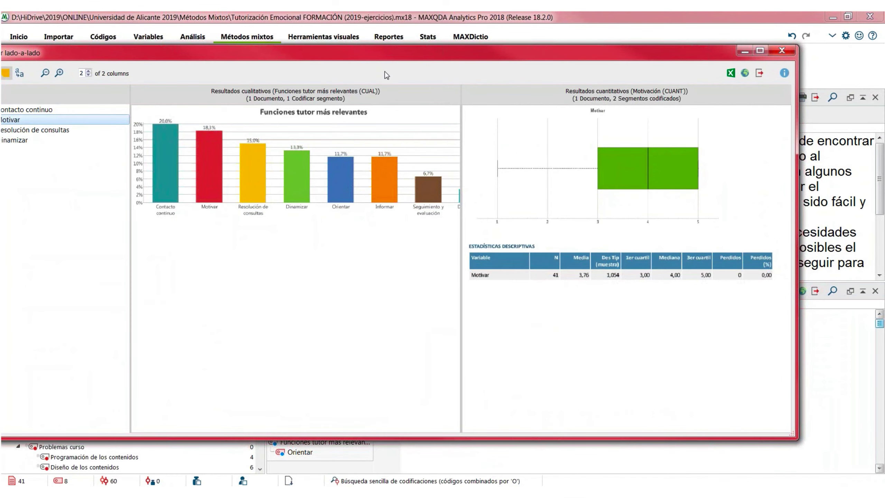
drag(369, 56, 557, 192)
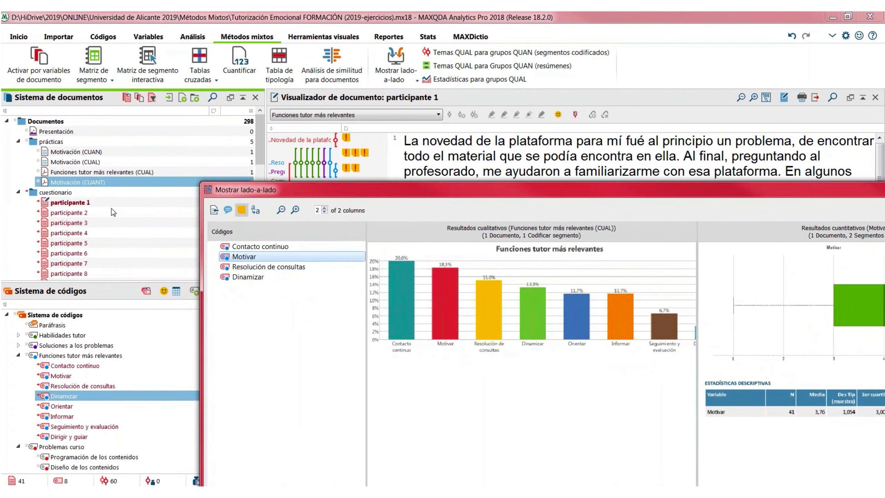
double_click(92, 184)
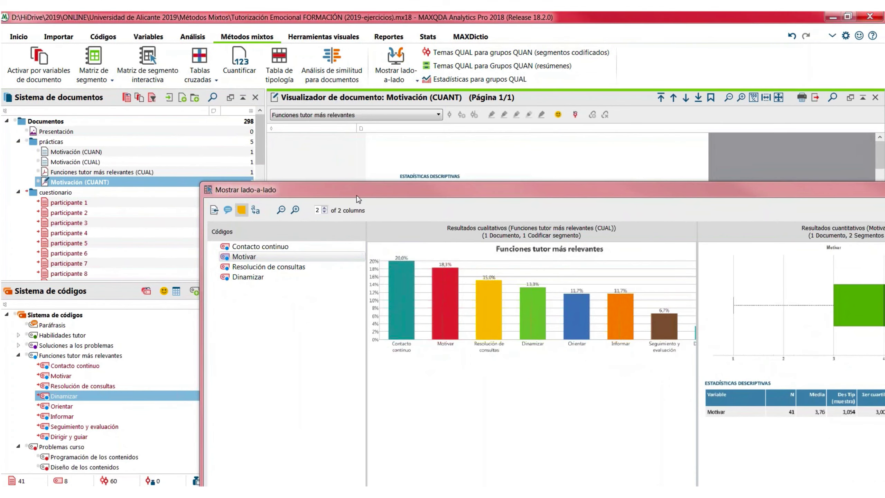
drag(358, 194, 334, 373)
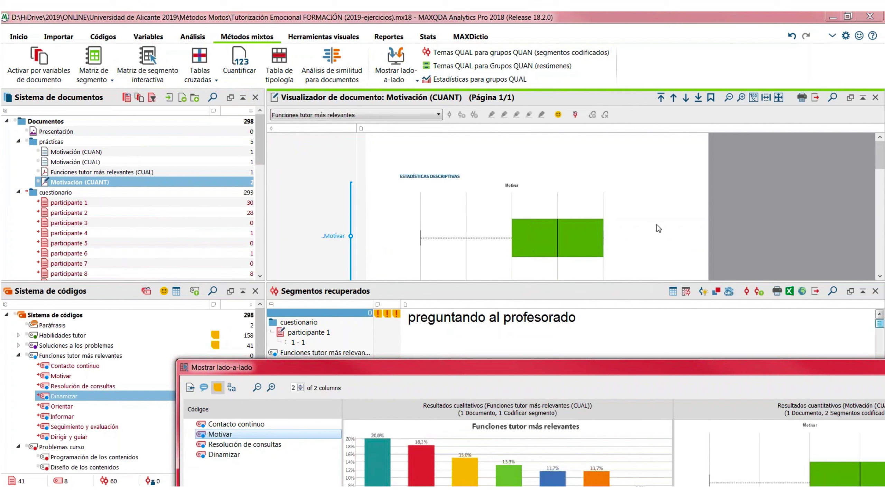
click(592, 244)
scroll(600, 255, down, 3)
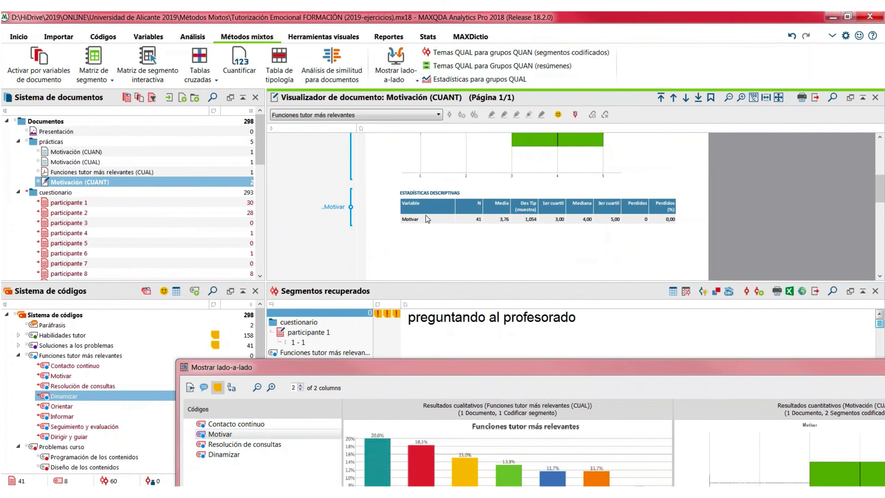
Open the document Funciones tutor más relevantes (CUAL) and enlarge the document browser to examine its whole bar chart
scroll(403, 223, up, 3)
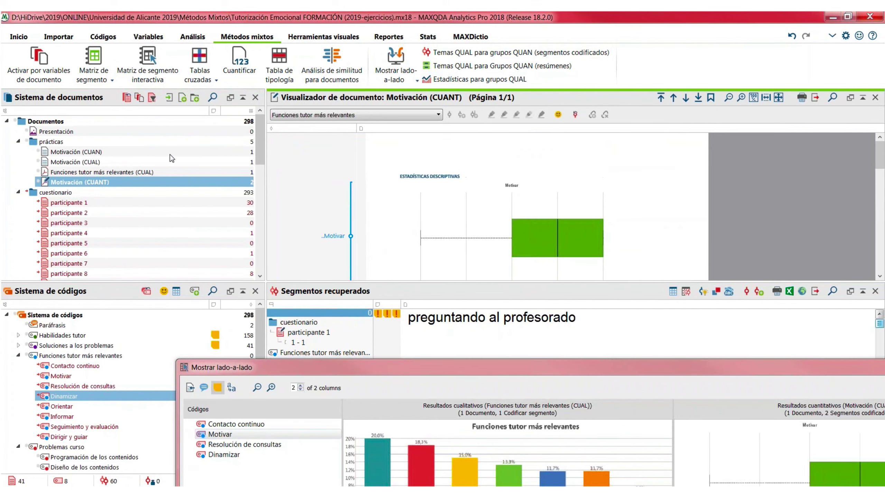
click(80, 173)
double_click(81, 172)
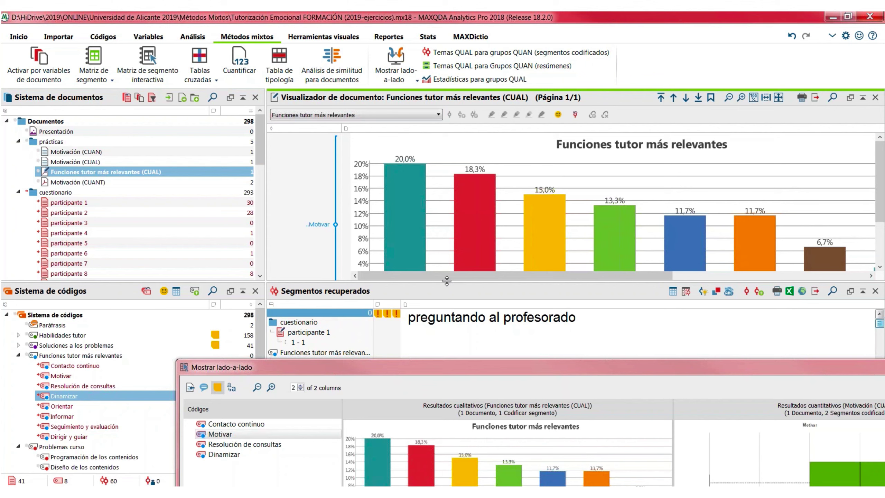
drag(447, 284, 453, 342)
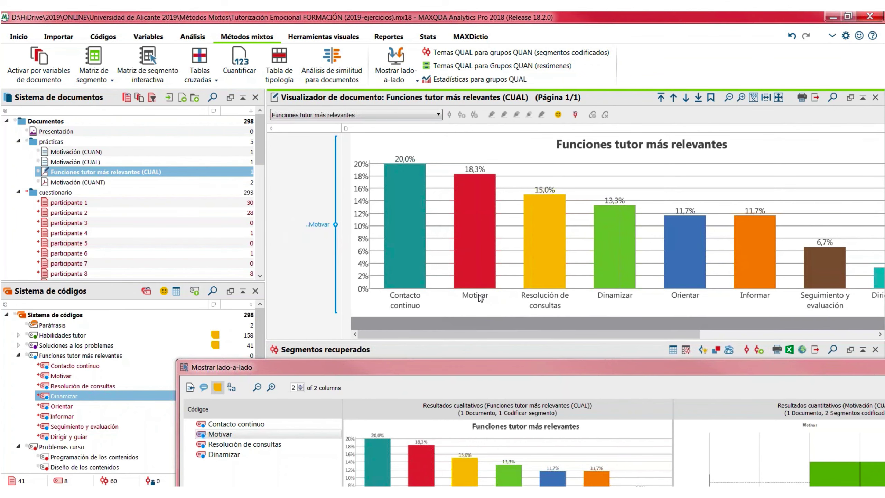
Bring the side-by-side display back into view to review Motivar's qualitative and quantitative results, and close it
drag(459, 372, 359, 112)
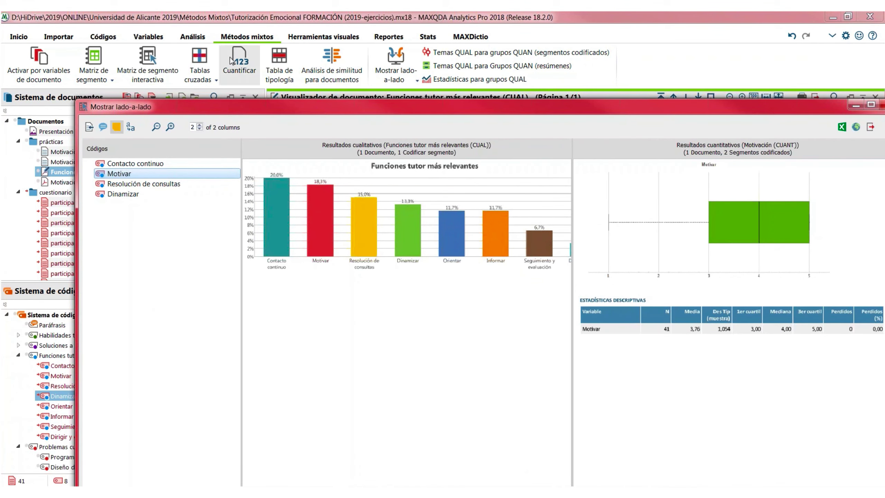
drag(320, 109, 80, 133)
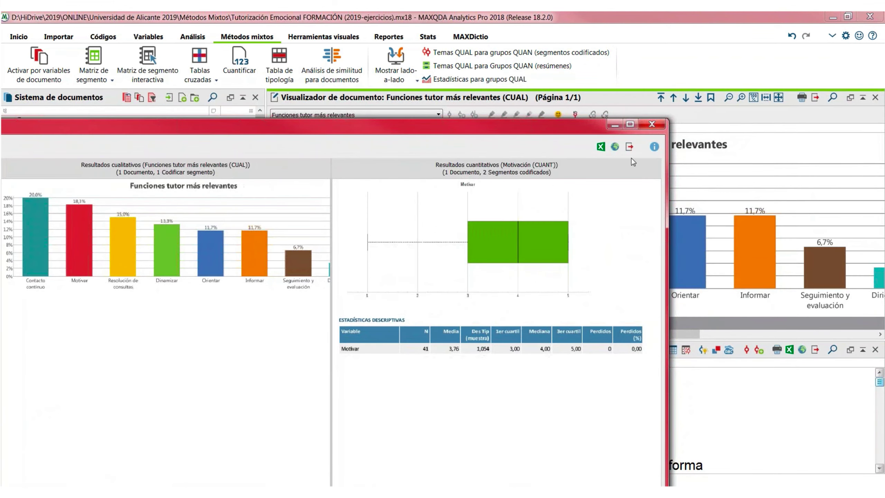
click(652, 124)
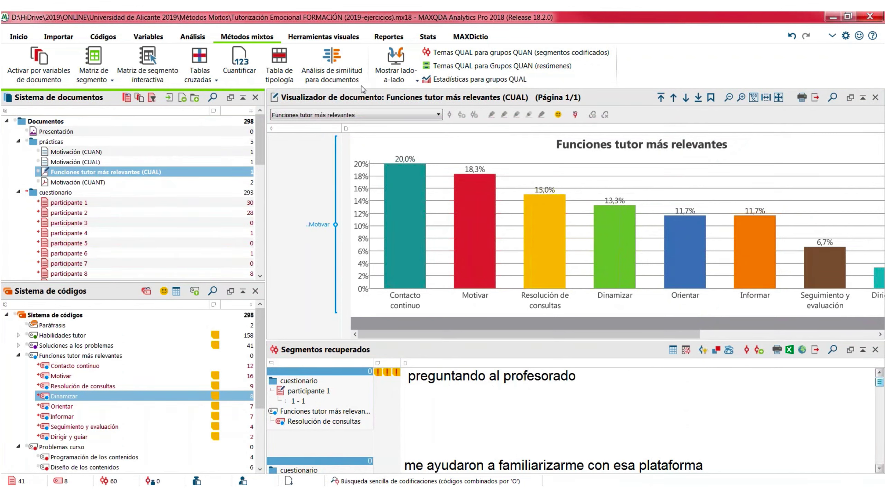
Start a qualitative themes by quantitative groups analysis of coded segments with Motivar as theme and the document variable Motivar for grouping
click(460, 56)
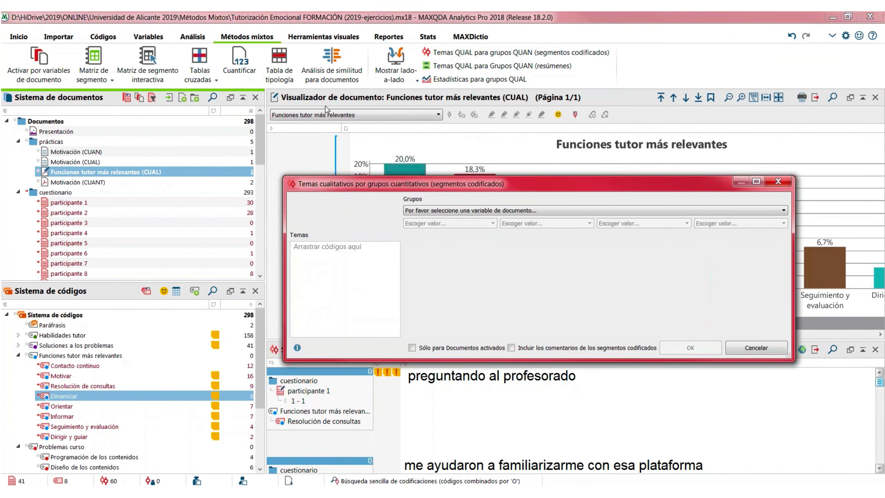
drag(396, 183, 327, 119)
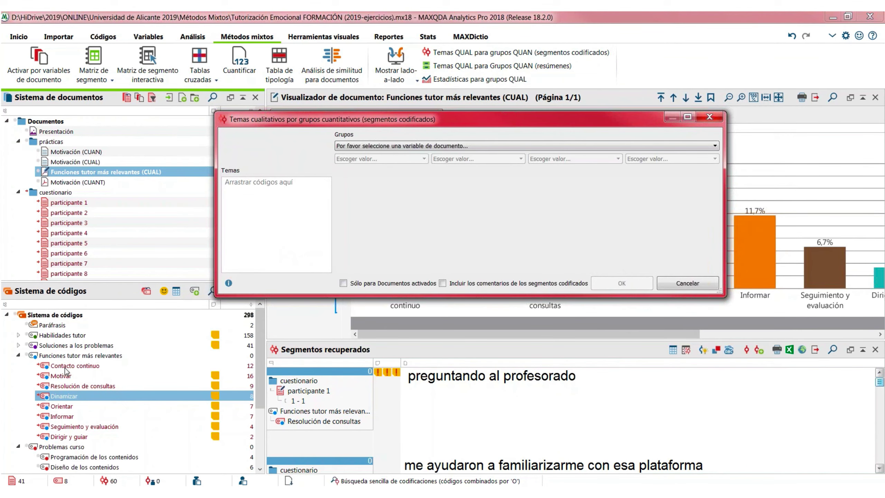
drag(66, 378, 275, 184)
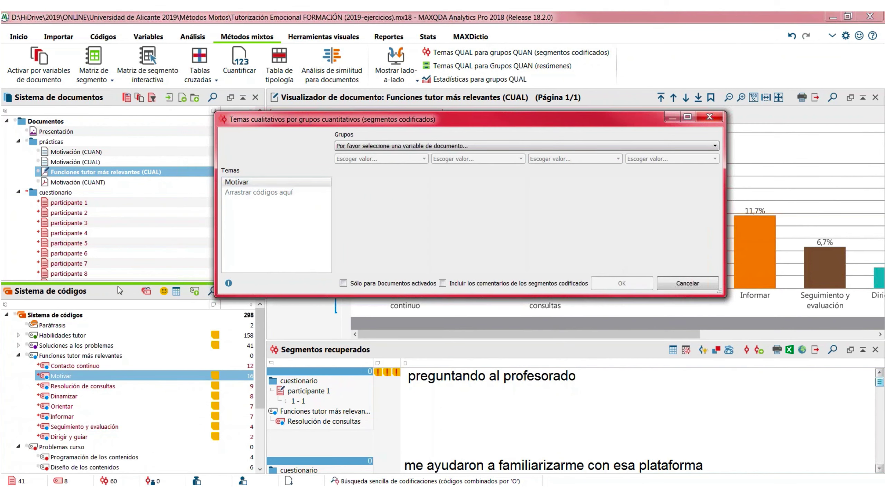
click(376, 147)
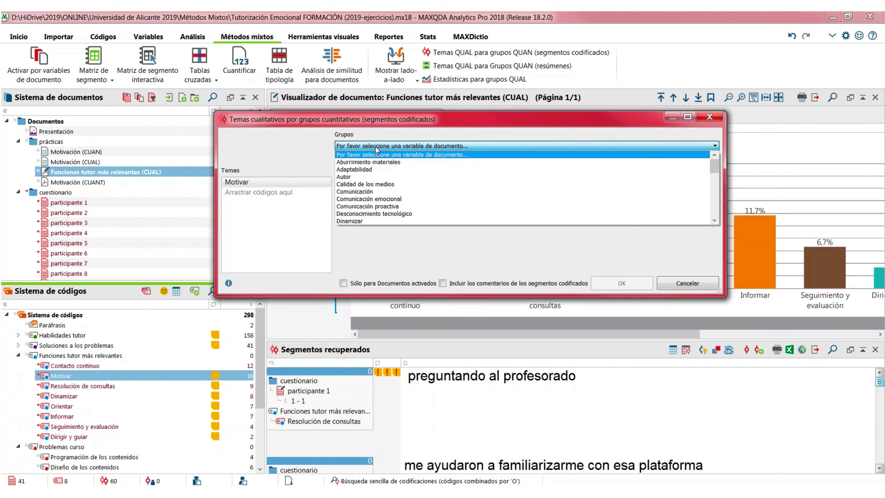
scroll(715, 222, down, 5)
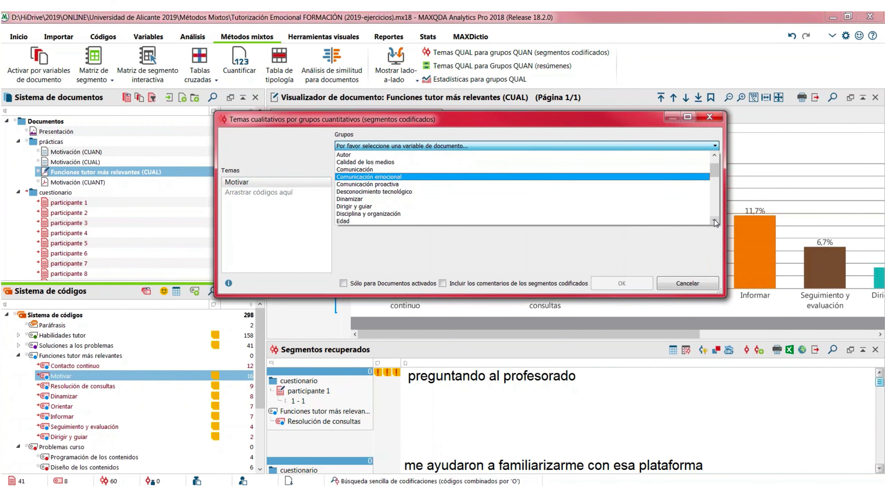
scroll(716, 222, down, 5)
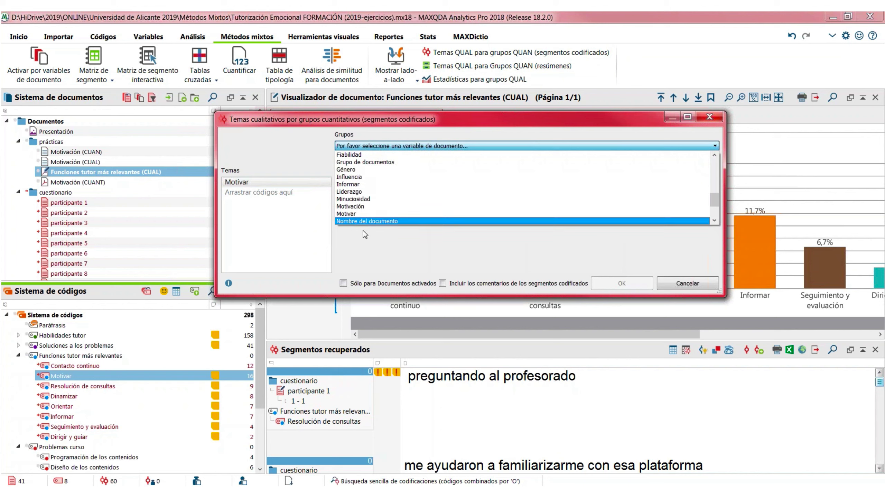
scroll(364, 229, down, 1)
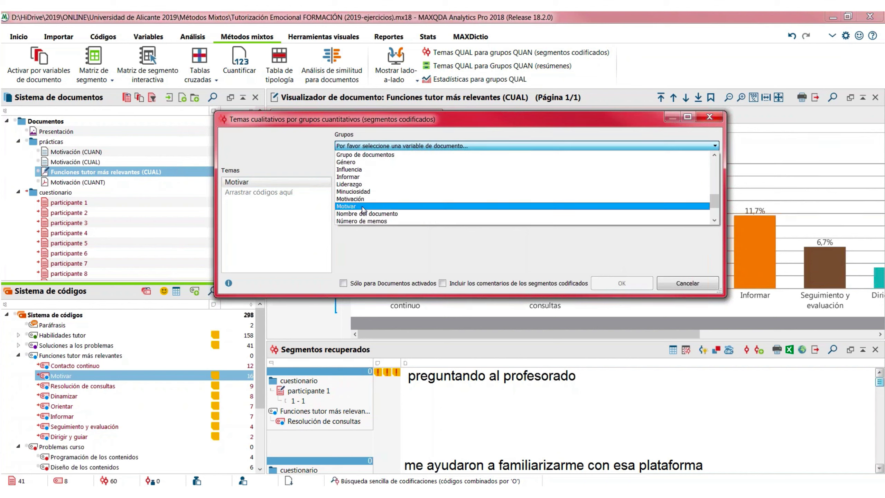
click(362, 206)
Define four groups with the Motivar values 5, 4, 3 and 2, and restrict the analysis to activated documents
click(371, 159)
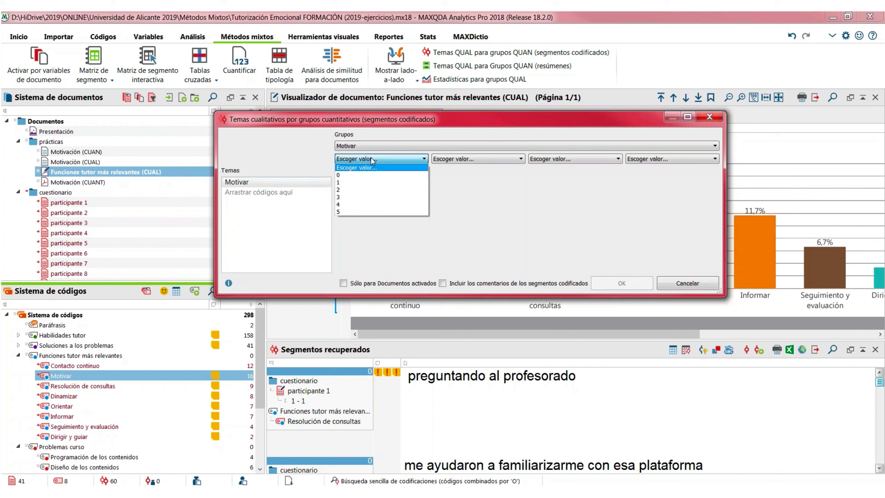
click(372, 212)
click(376, 286)
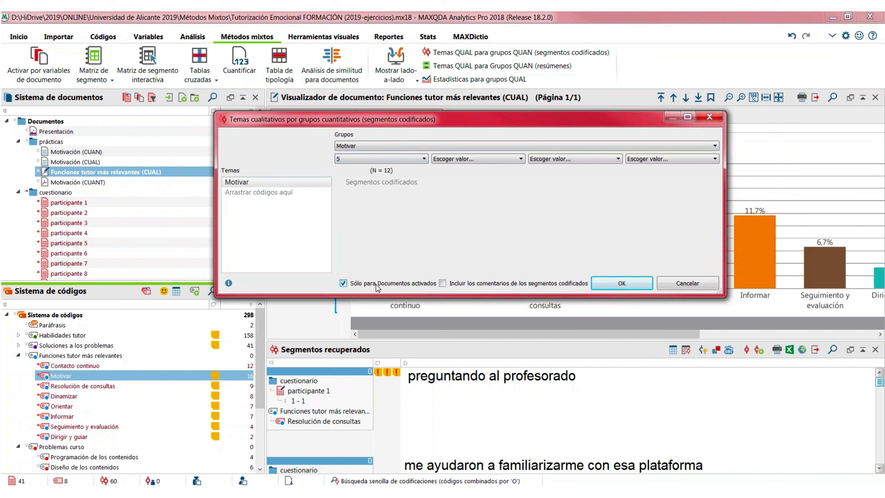
click(467, 159)
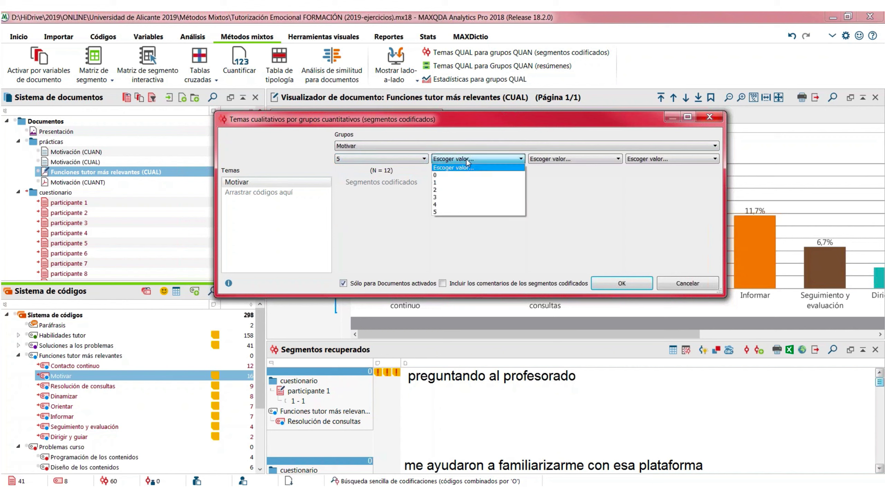
click(461, 204)
click(548, 160)
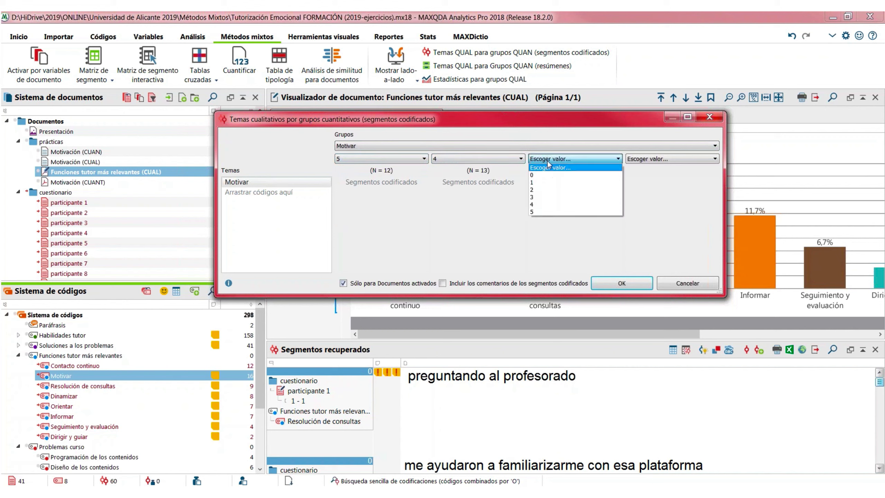
click(542, 198)
click(643, 160)
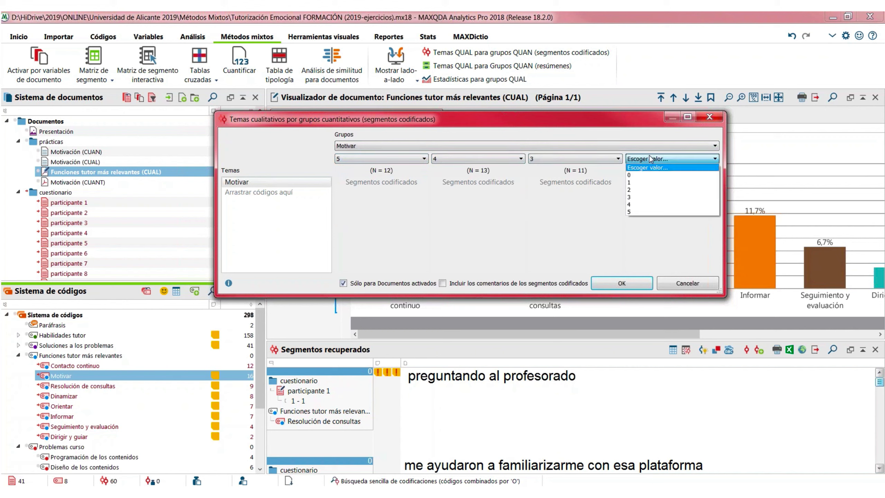
click(638, 195)
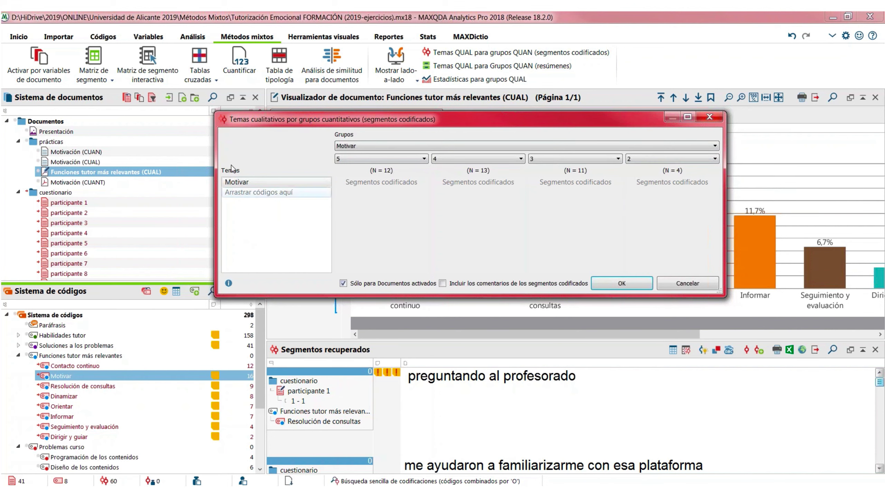
Generate the themes by groups table as Qualitativo.rtf in the ALMACÉN folder, with standardized text fonts
click(596, 288)
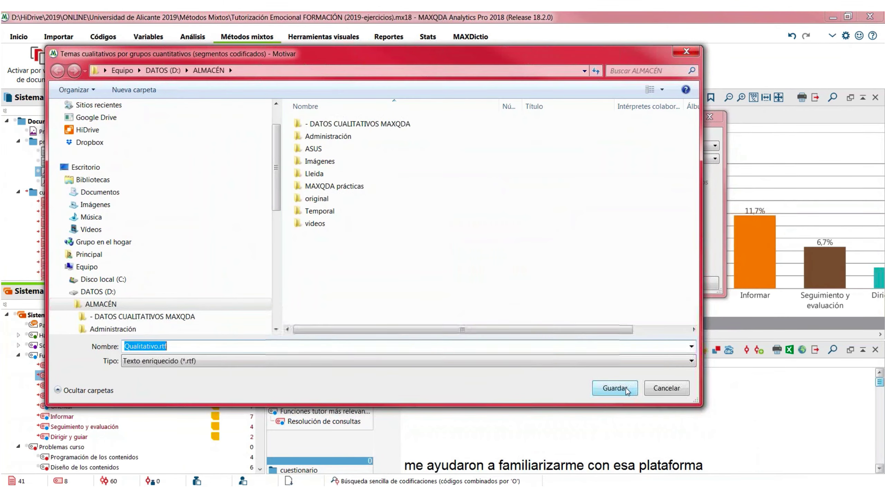
click(616, 388)
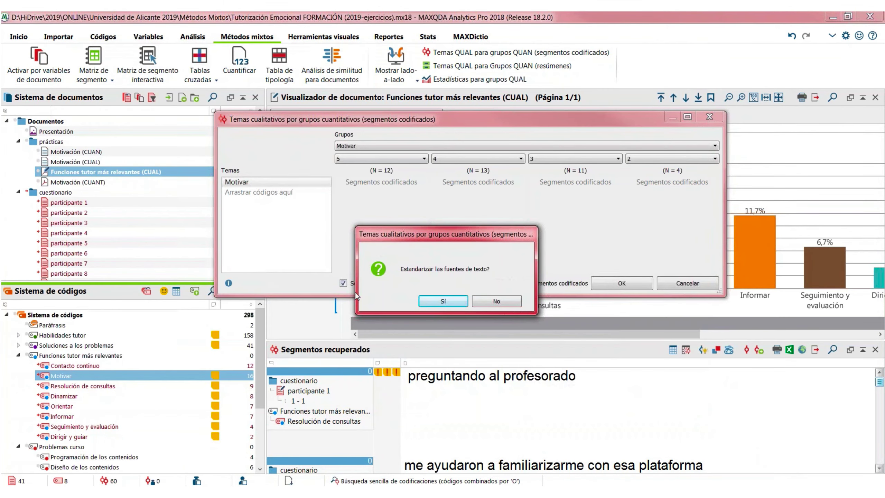
click(443, 300)
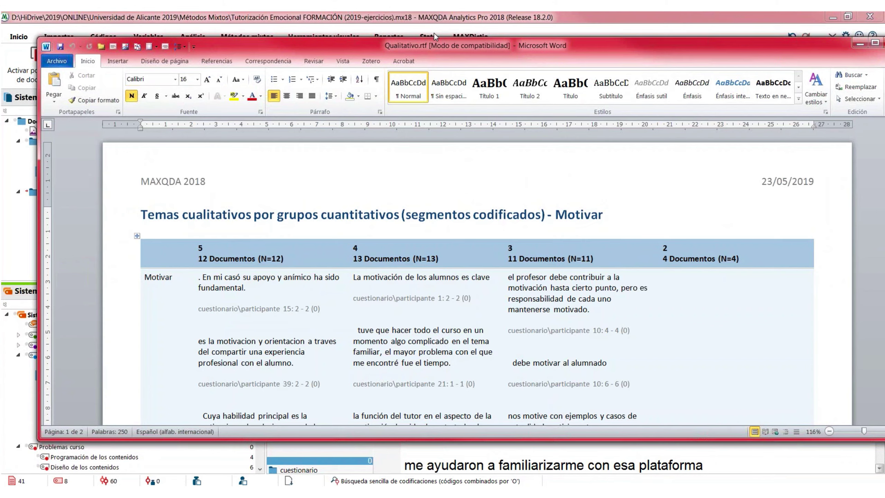
Maximize the exported table in Word, examine Motivar's coded segments across the four groups, and close the document
double_click(265, 45)
click(119, 248)
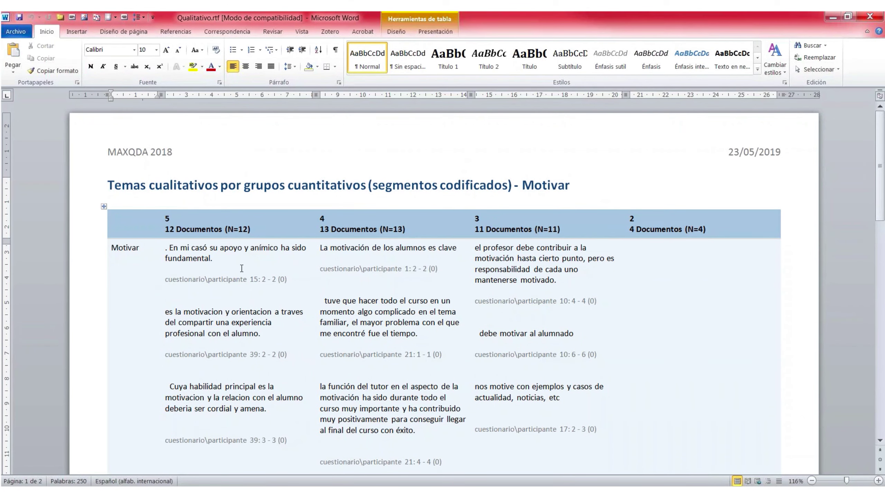
click(207, 249)
scroll(345, 327, down, 3)
scroll(345, 327, up, 2)
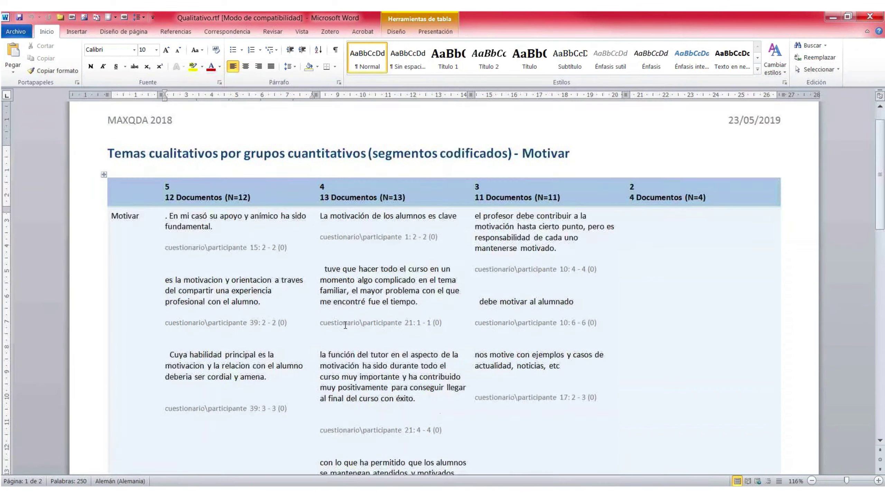
scroll(279, 244, down, 3)
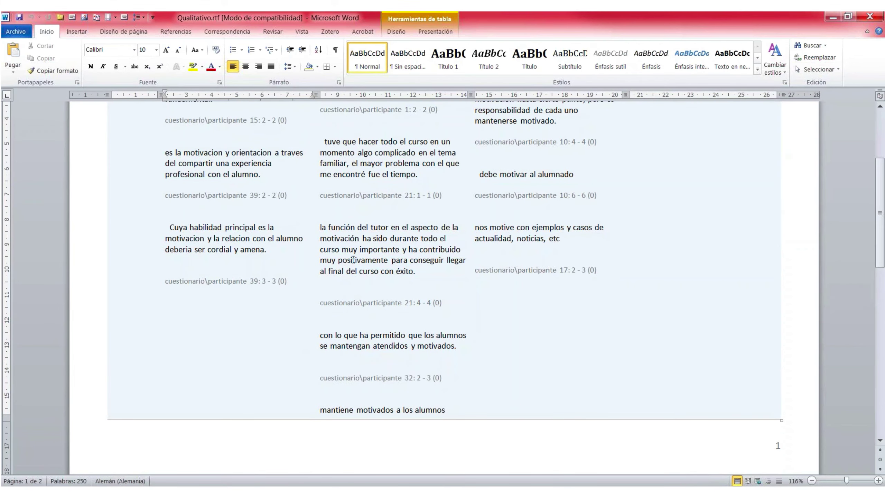
scroll(353, 259, up, 3)
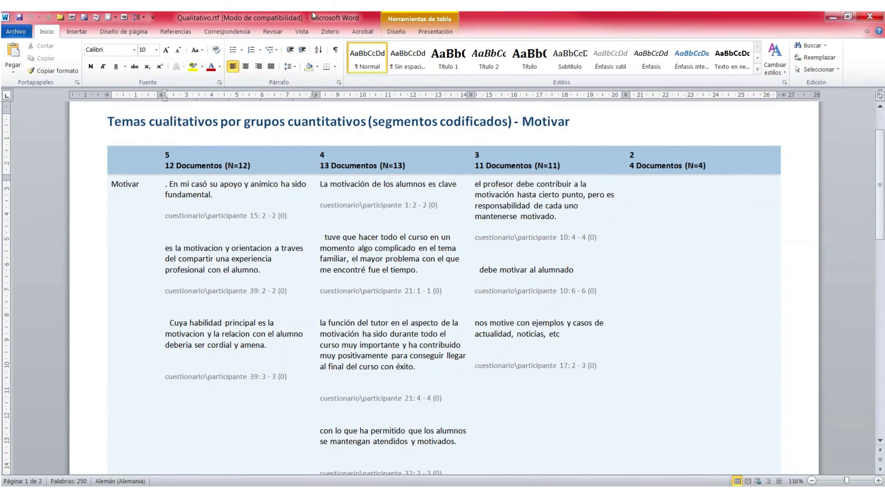
click(864, 17)
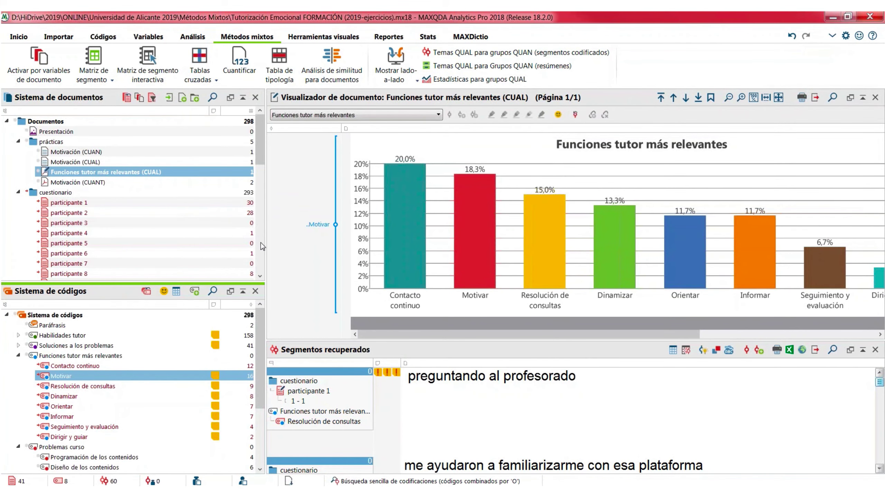
Start statistics for qualitative groups and add the document variable Género with all its values, Hombre and Mujer, as conditions
click(442, 84)
drag(489, 148, 270, 60)
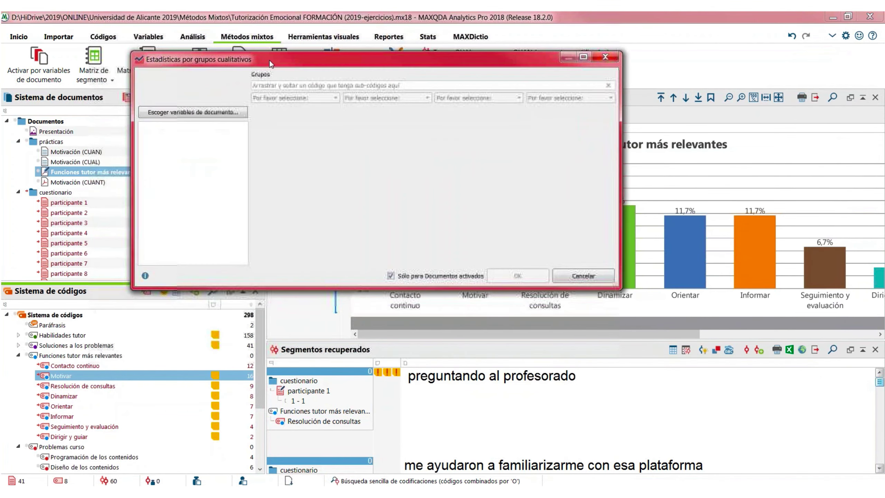
click(186, 113)
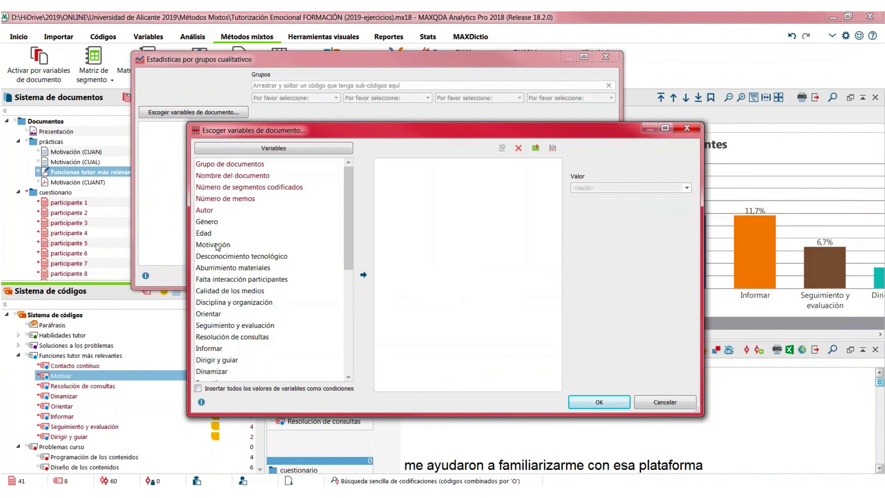
click(216, 222)
click(264, 389)
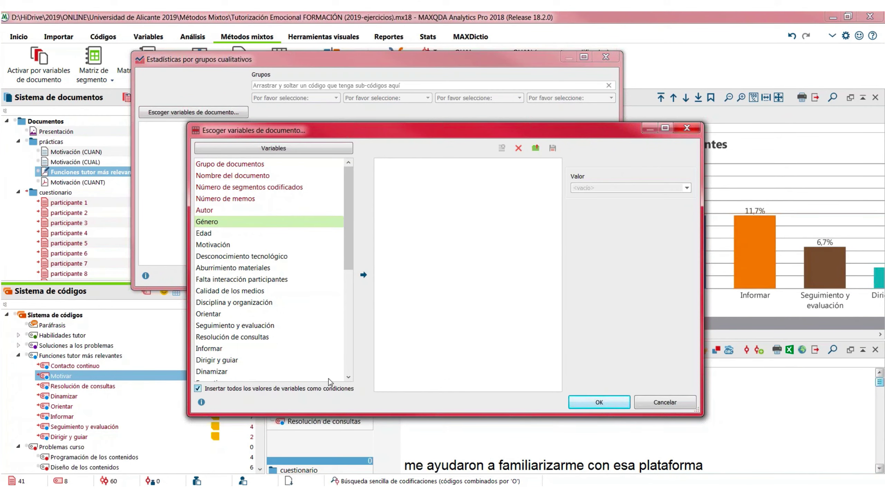
click(363, 275)
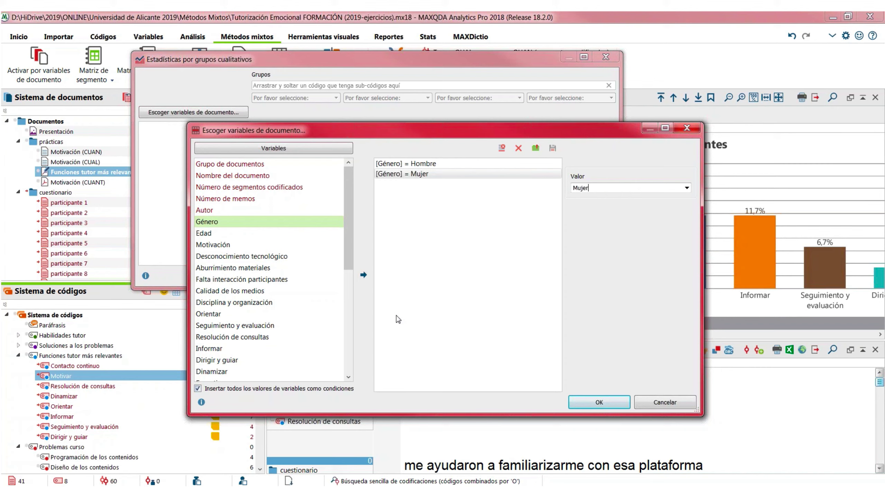
click(597, 401)
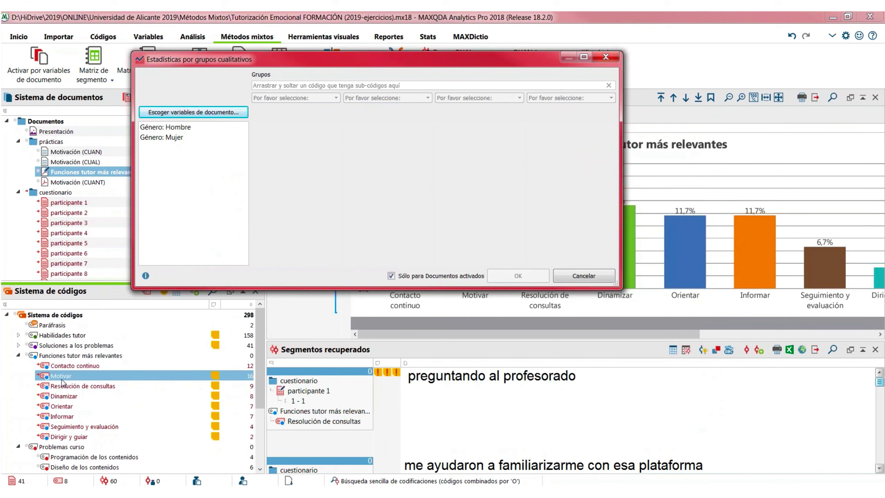
Assign the code Funciones tutor más relevantes as the source of the groups, keeping Contacto continuo as its first direct subcode
drag(71, 364, 103, 377)
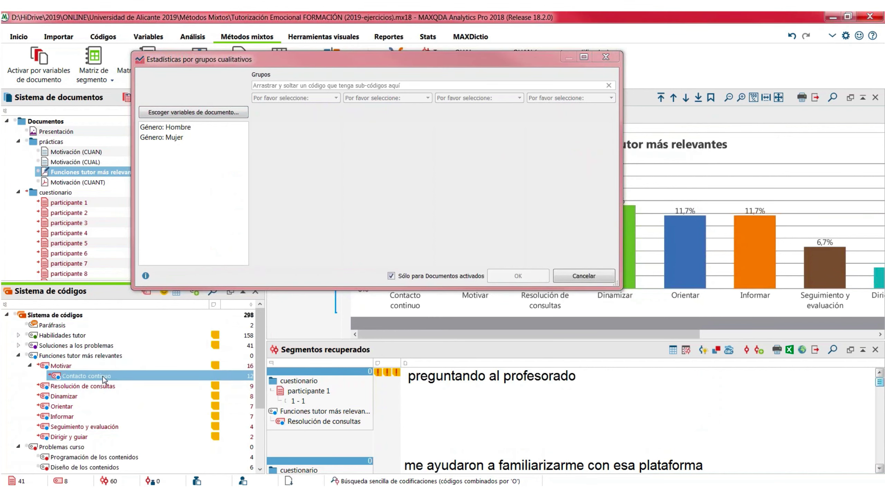
drag(47, 359, 366, 84)
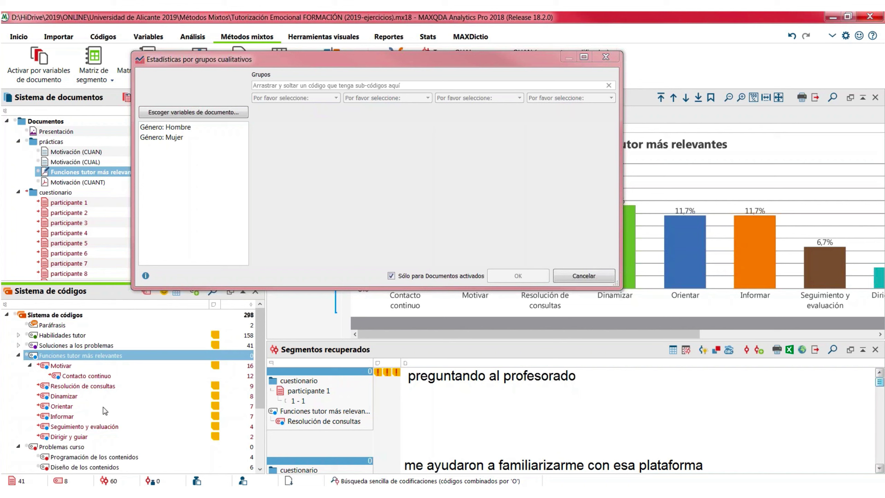
click(73, 468)
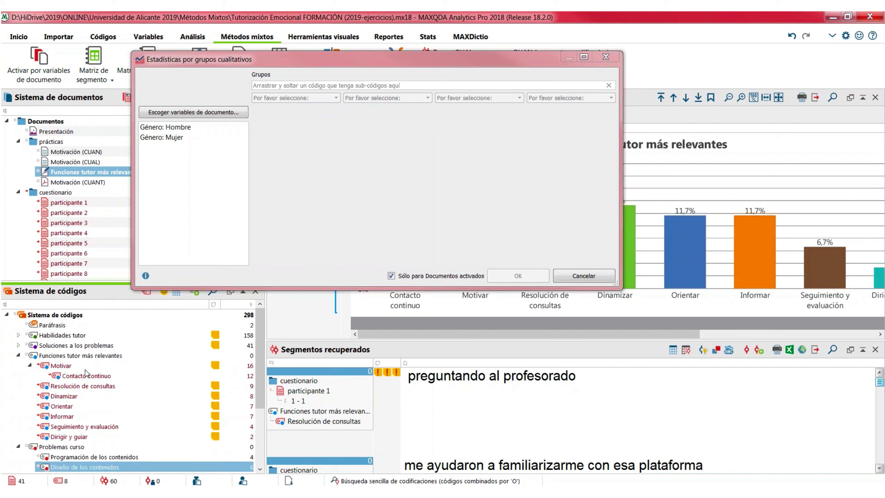
drag(73, 377, 270, 87)
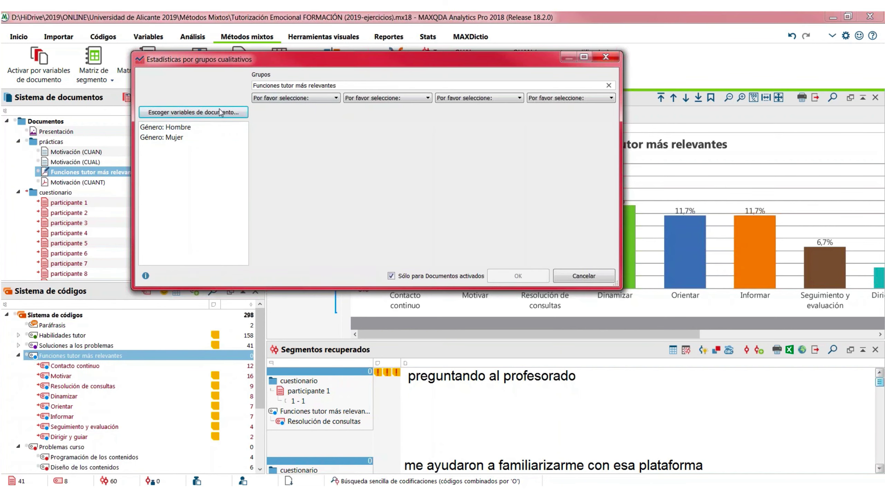
Set the four groups to Contacto continuo, Motivar, Resolución de consultas and Dinamizar, and generate the statistics table for activated documents only
click(282, 98)
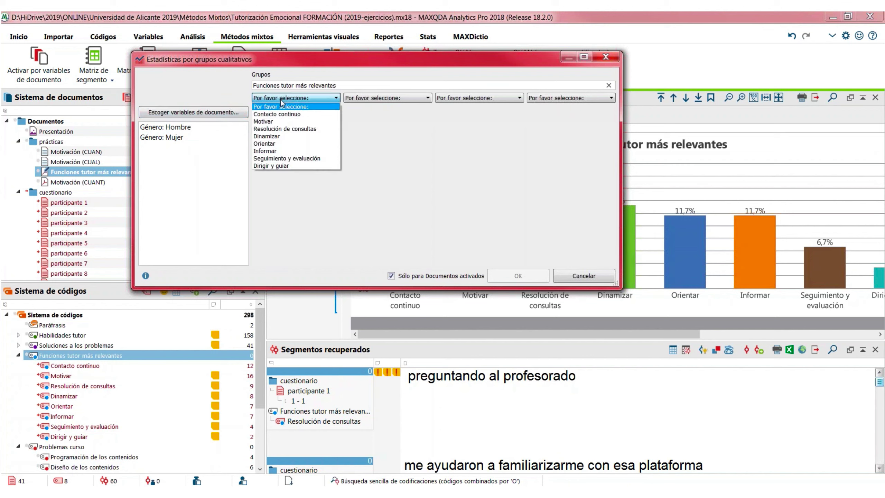
click(285, 114)
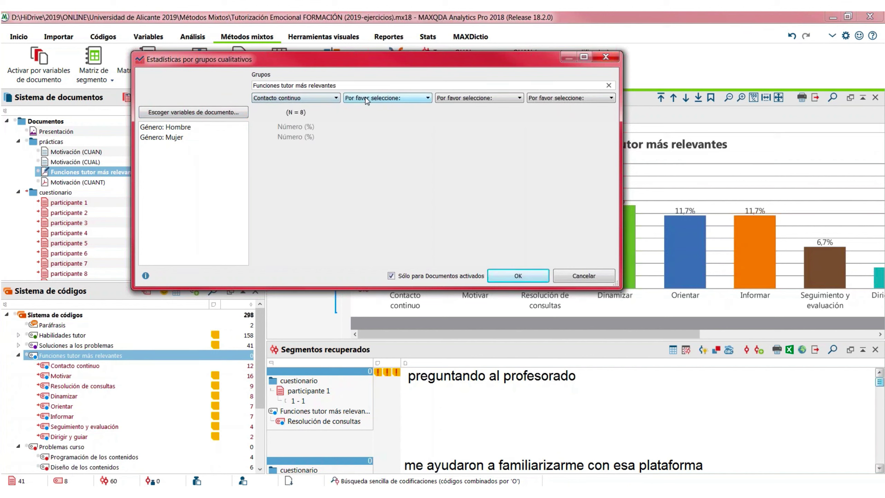
click(367, 100)
click(371, 120)
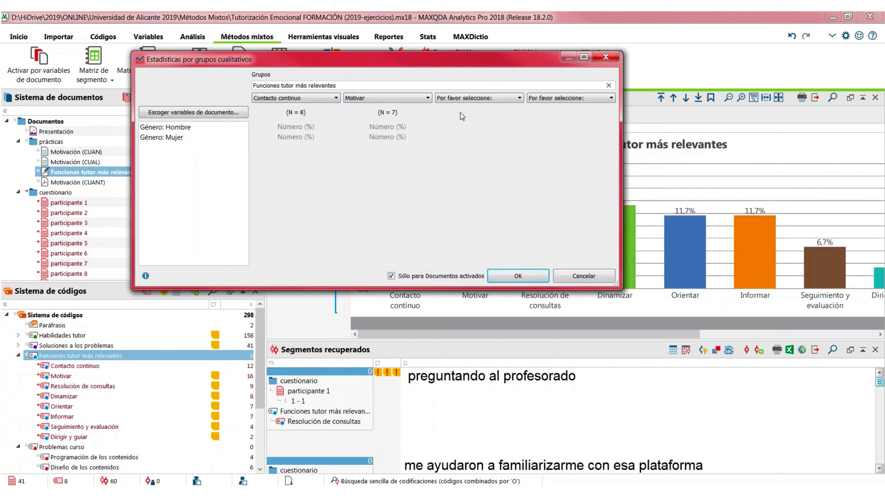
click(470, 99)
click(474, 129)
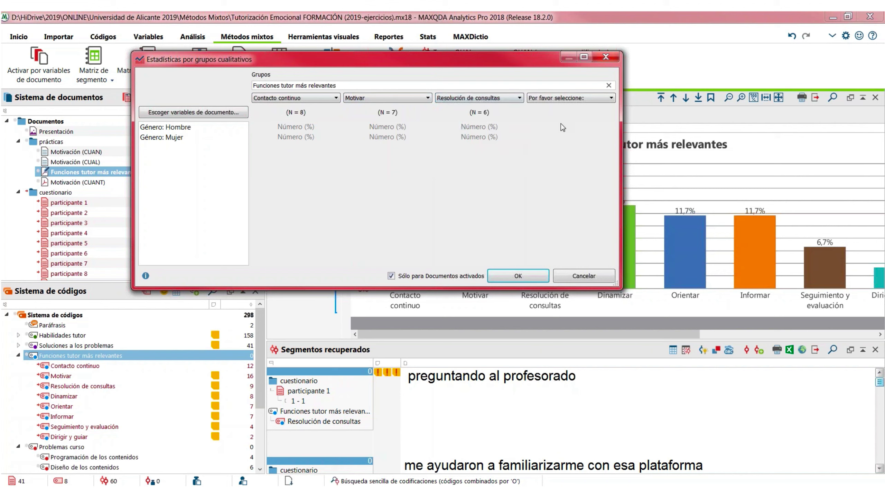
click(556, 99)
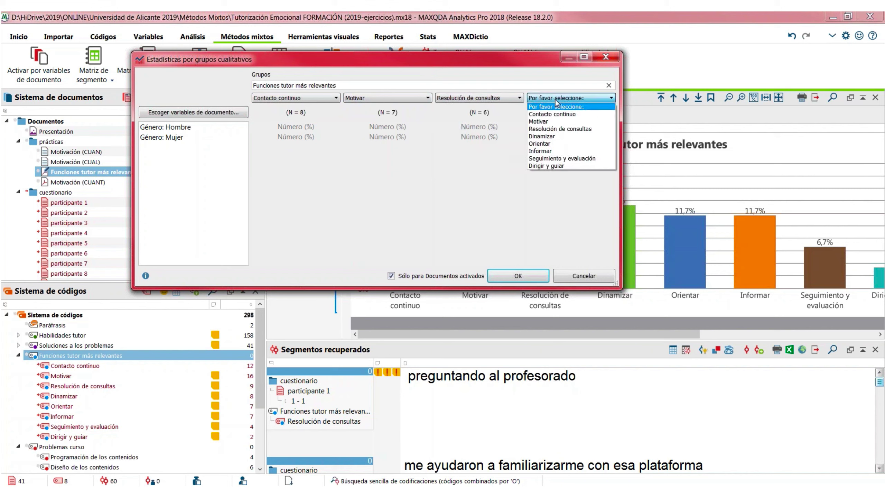
click(548, 137)
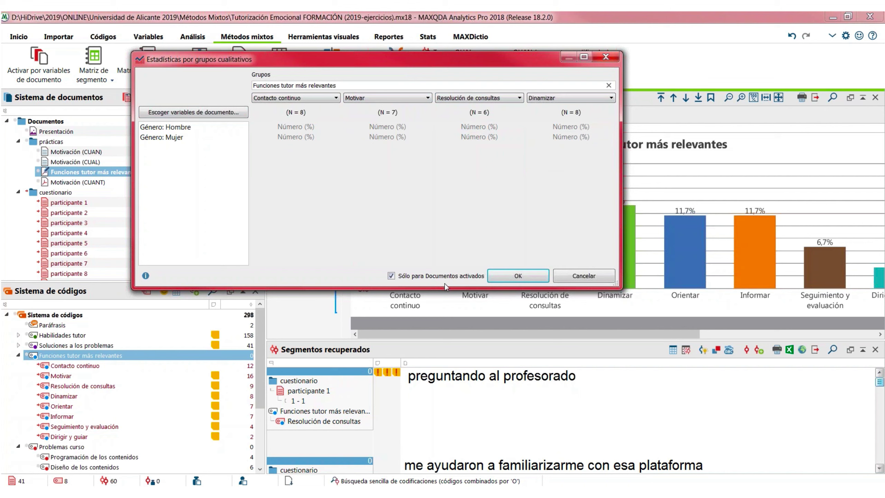
click(495, 277)
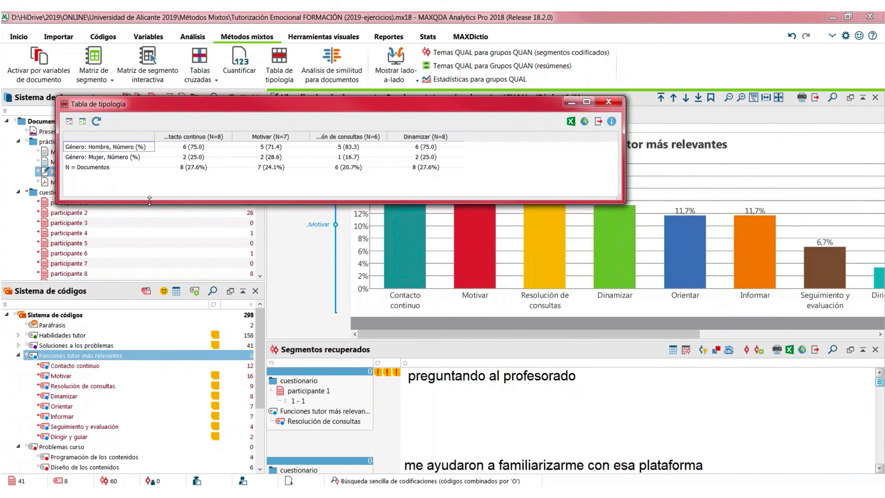
Enlarge the typology table window and widen its columns so the Contacto continuo heading is readable in full
drag(147, 203, 152, 281)
drag(155, 136, 161, 136)
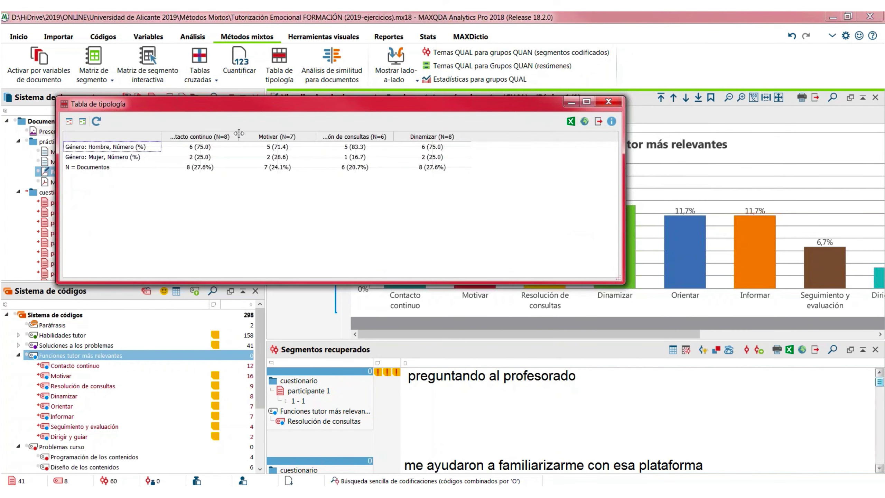
drag(238, 133, 263, 137)
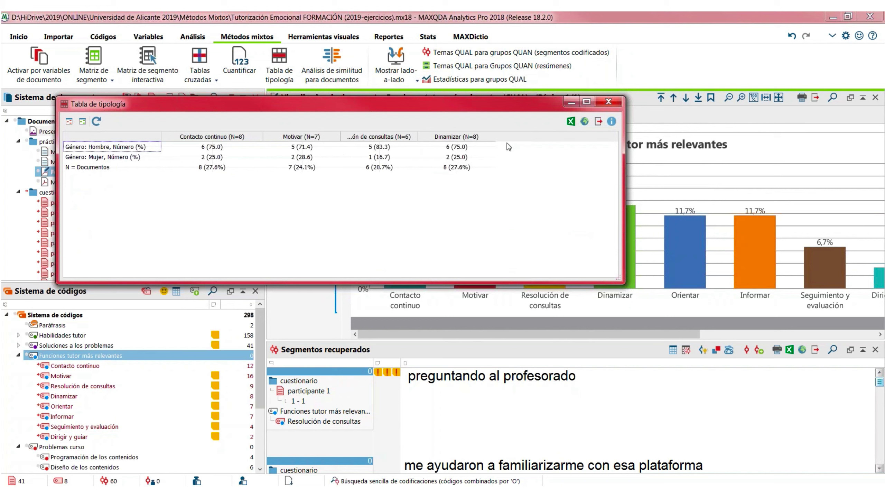
Highlight the highest and lowest values in each row of the typology table, examine them and close the table
click(83, 124)
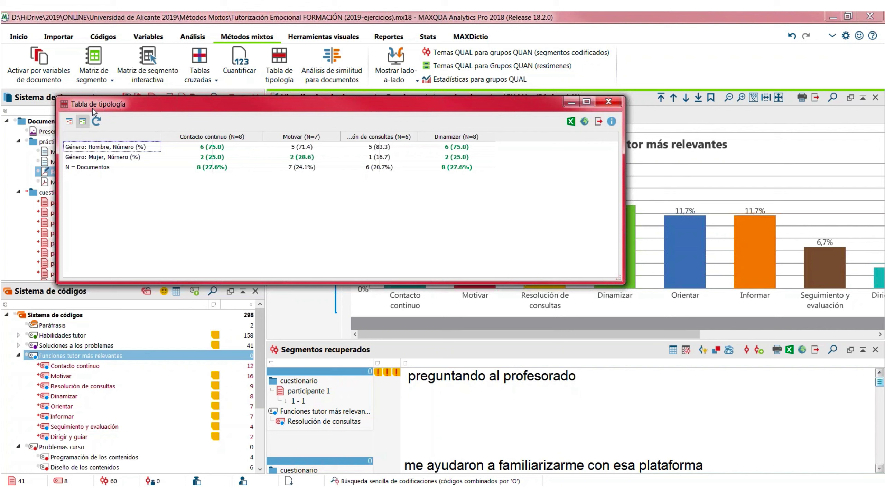
click(69, 123)
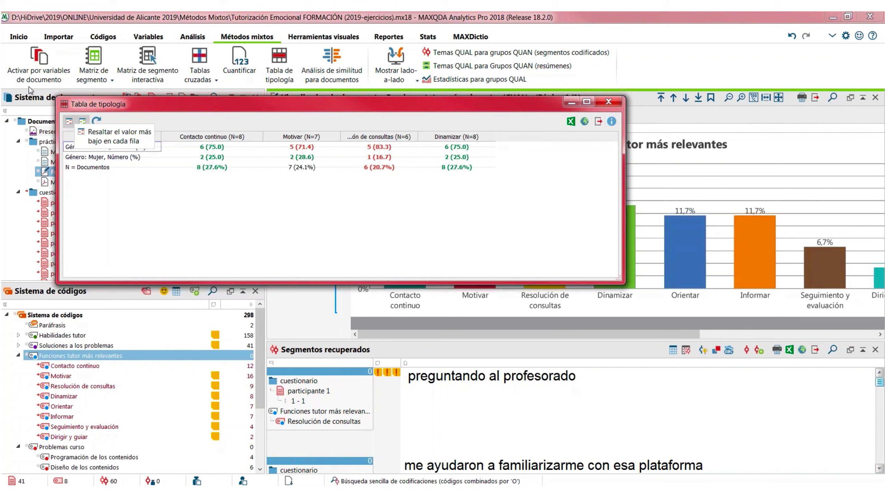
drag(193, 109, 178, 109)
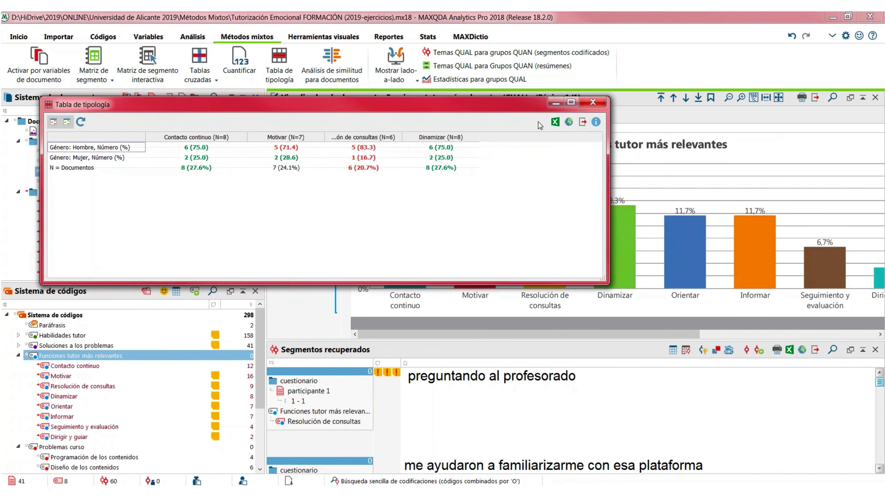
click(593, 101)
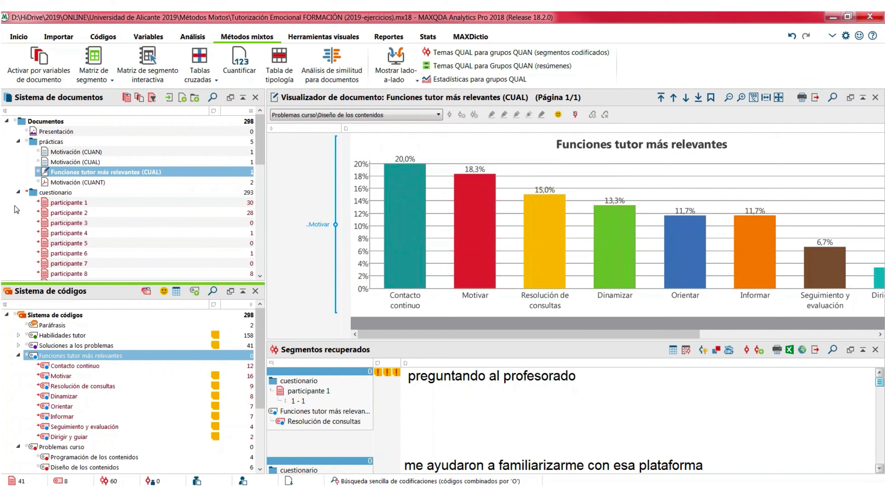
click(125, 204)
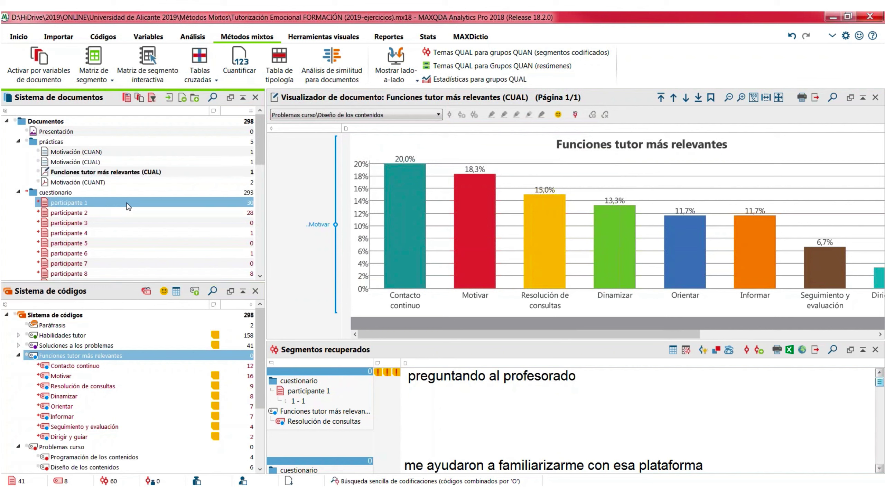
mouse_move(127, 203)
click(428, 36)
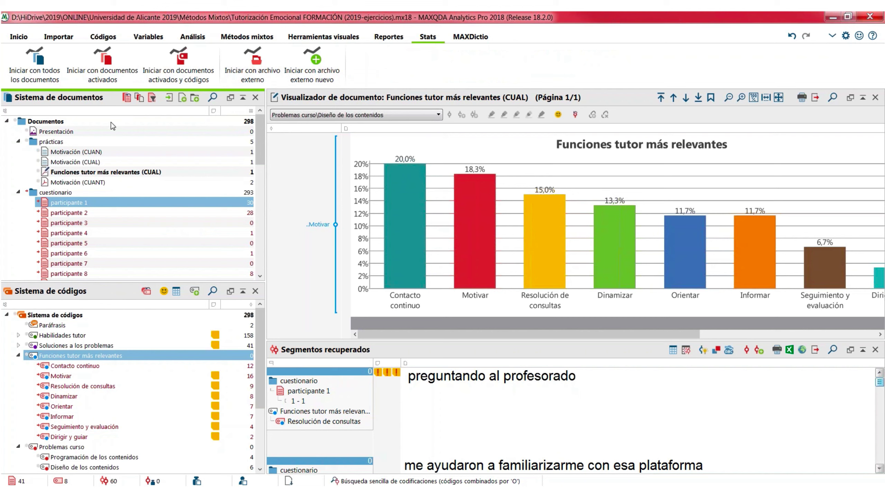
click(247, 37)
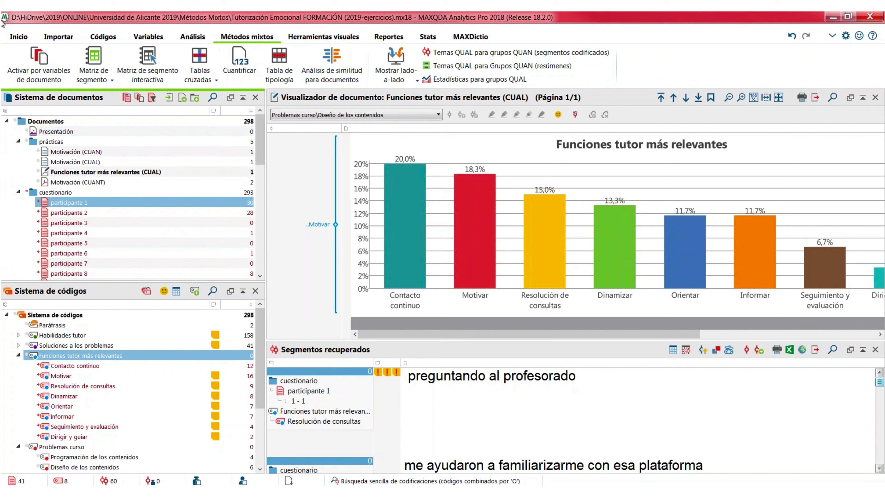